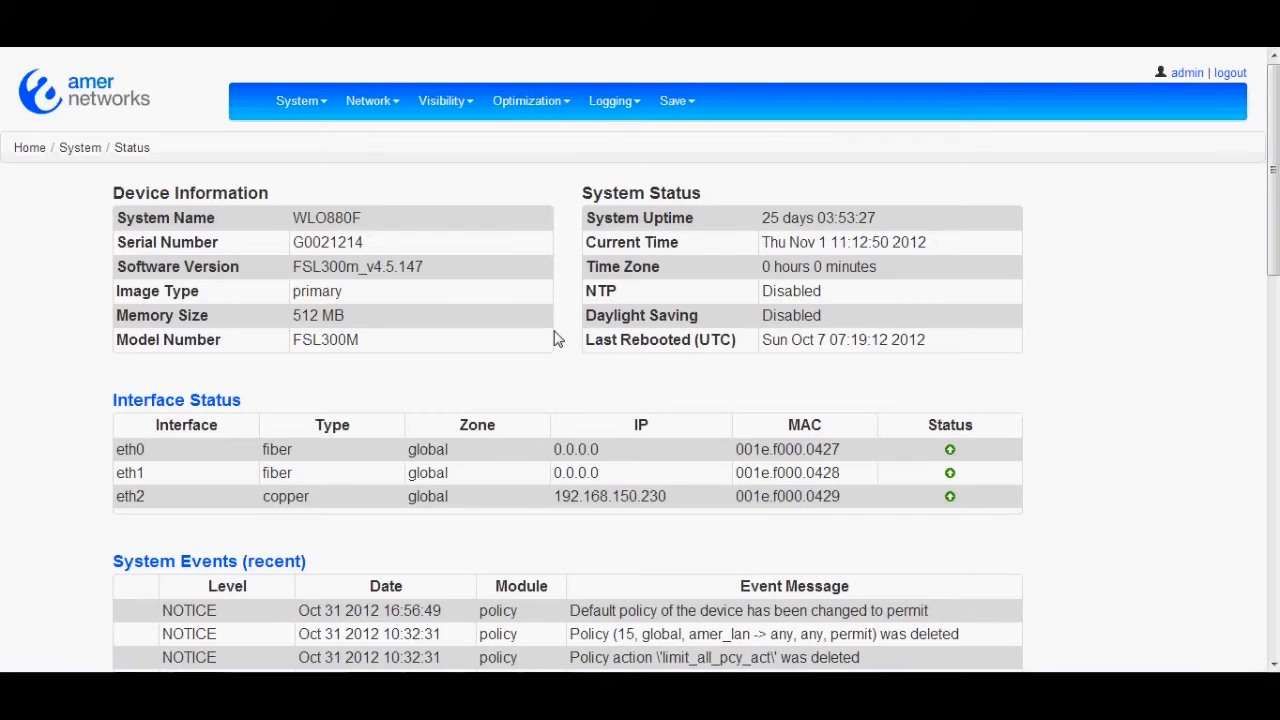
Step: Review the Top-Talkers chart, and the basic and collector settings of the NetFlow configuration
{"action": "left_click", "coordinate": [445, 116]}
{"action": "left_click", "coordinate": [453, 145]}
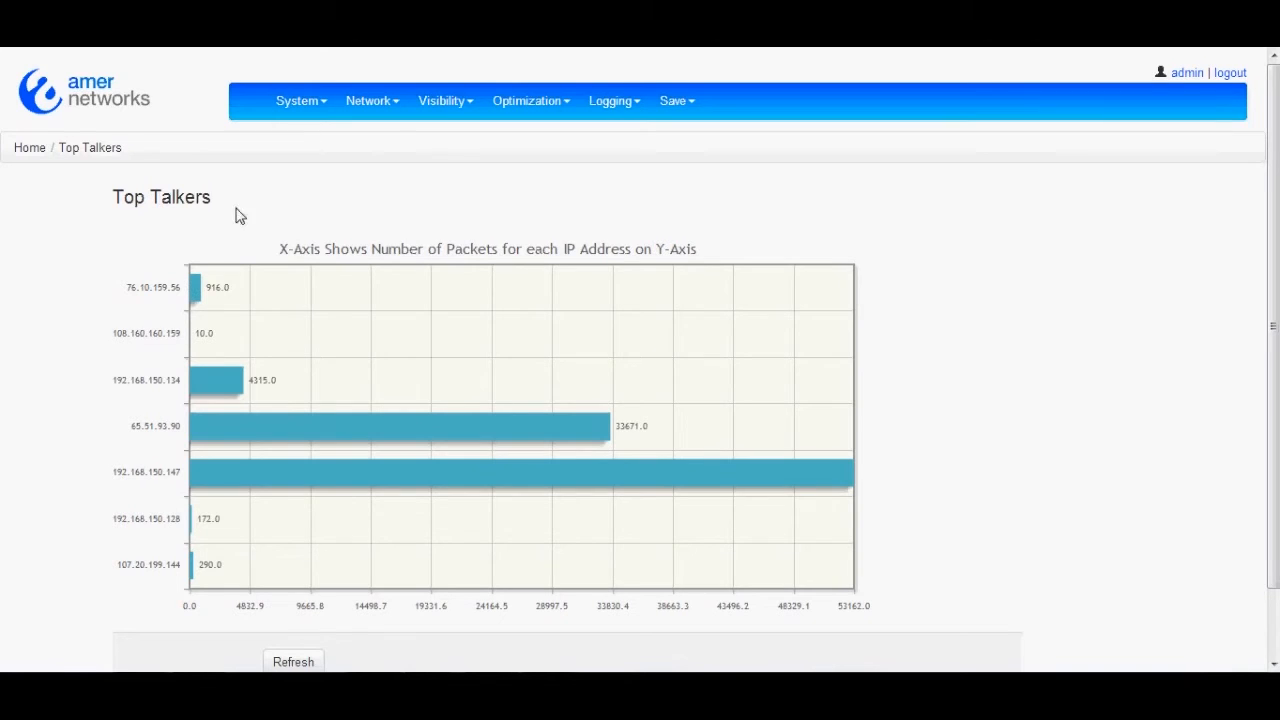
{"action": "left_click", "coordinate": [441, 104]}
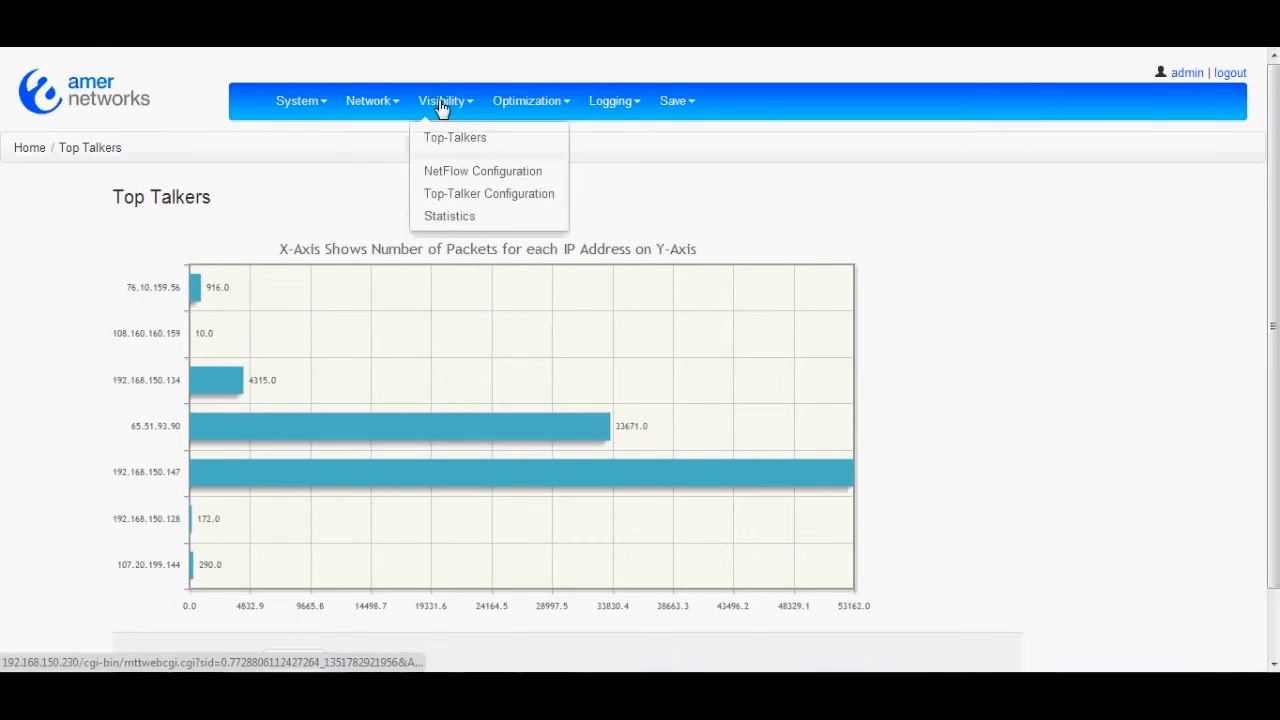
{"action": "left_click", "coordinate": [460, 177]}
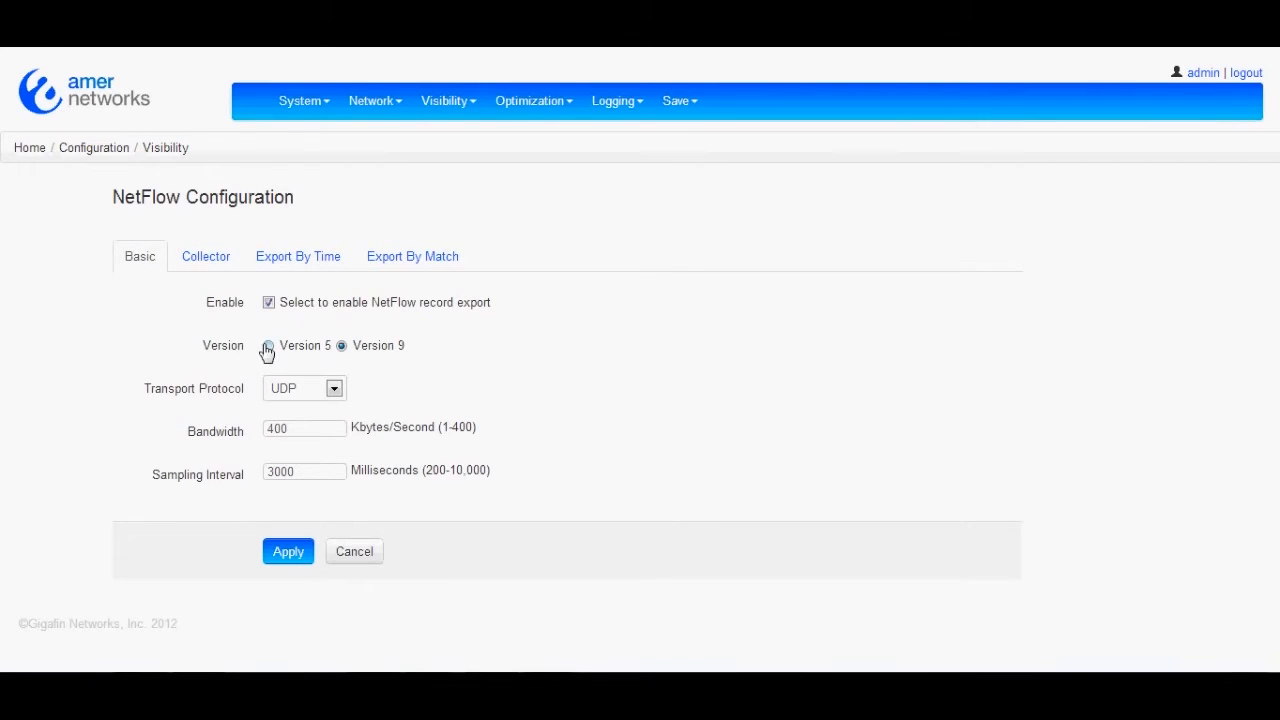
{"action": "left_click", "coordinate": [204, 266]}
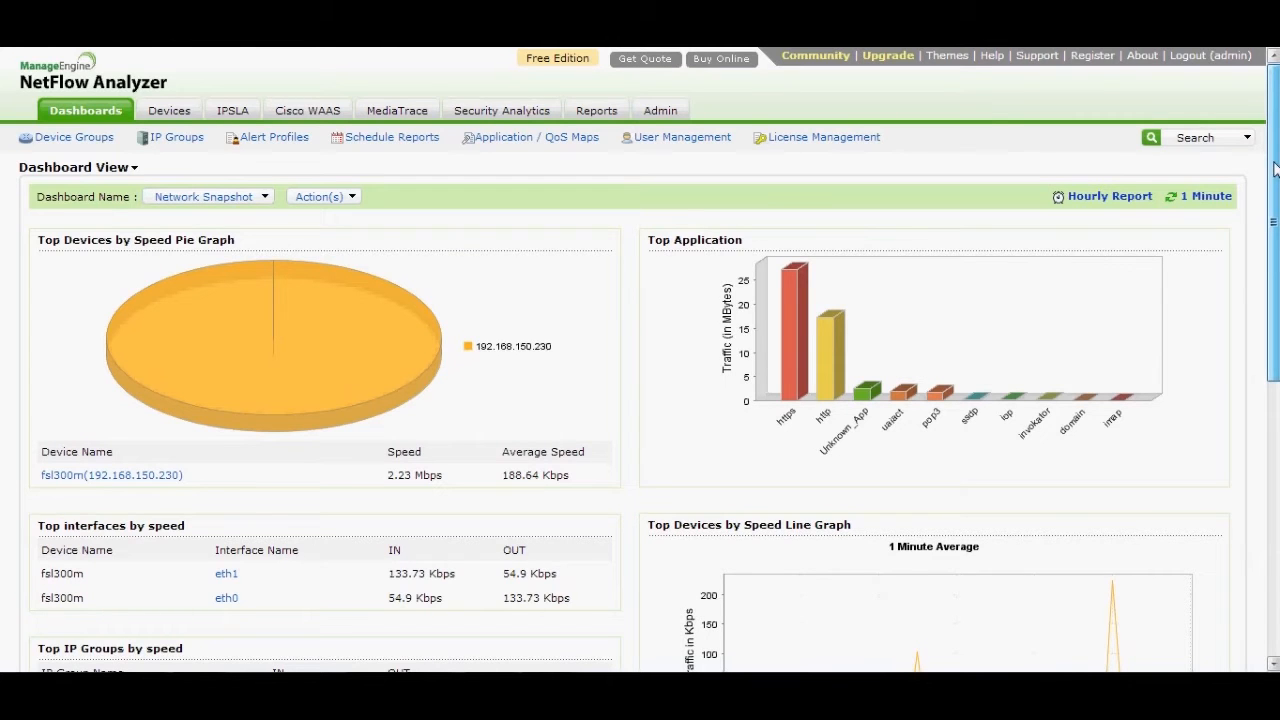
{"action": "left_click_drag", "start_coordinate": [1275, 170], "coordinate": [1275, 167]}
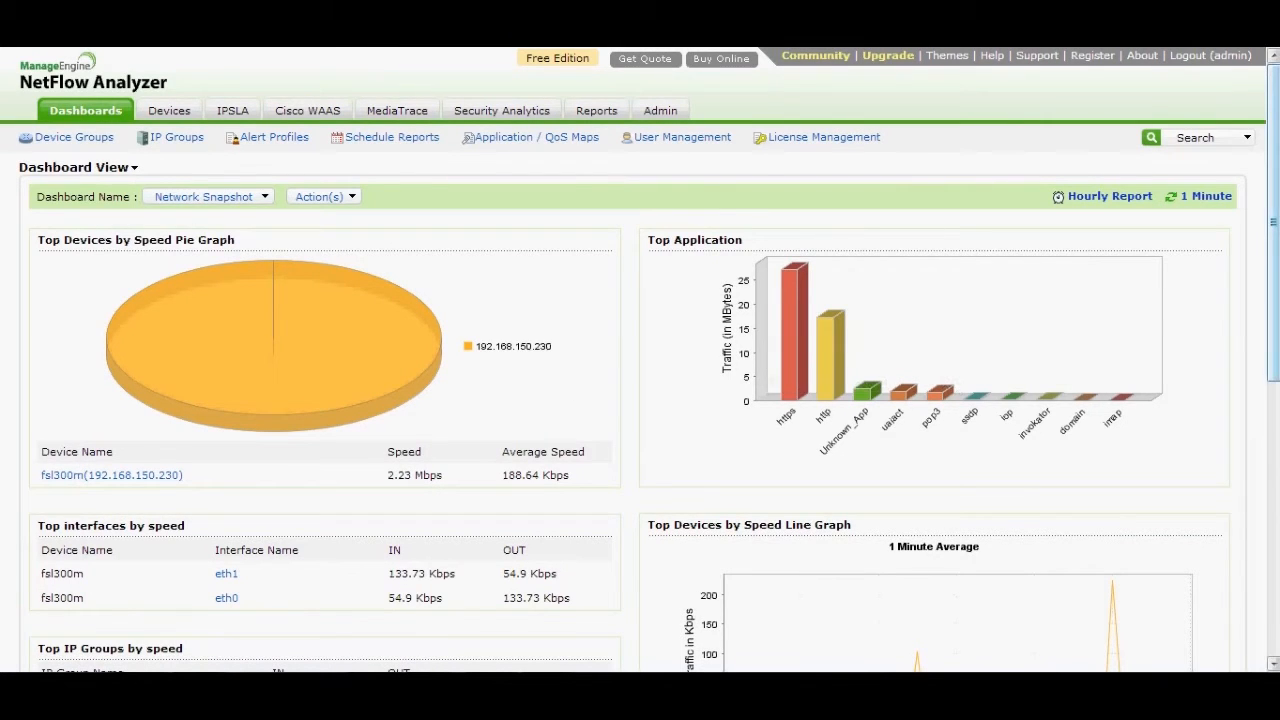
{"action": "left_click_drag", "start_coordinate": [1276, 335], "coordinate": [1276, 461]}
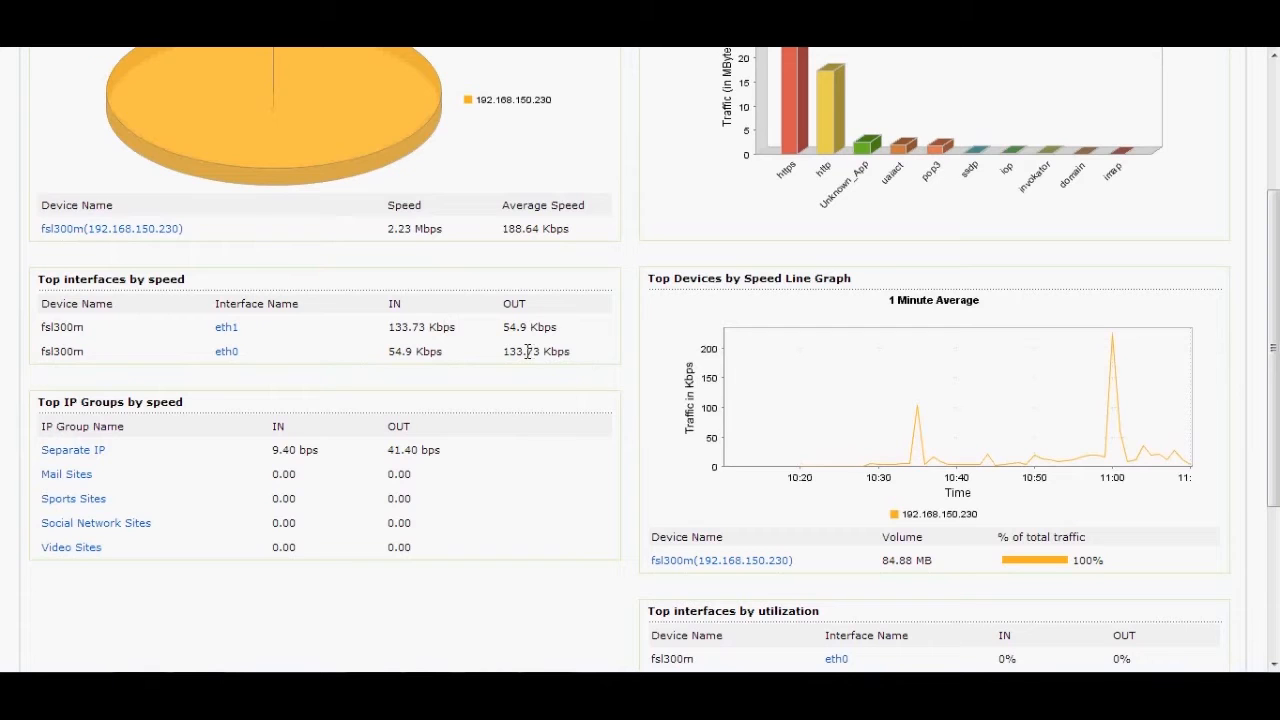
{"action": "left_click", "coordinate": [225, 335]}
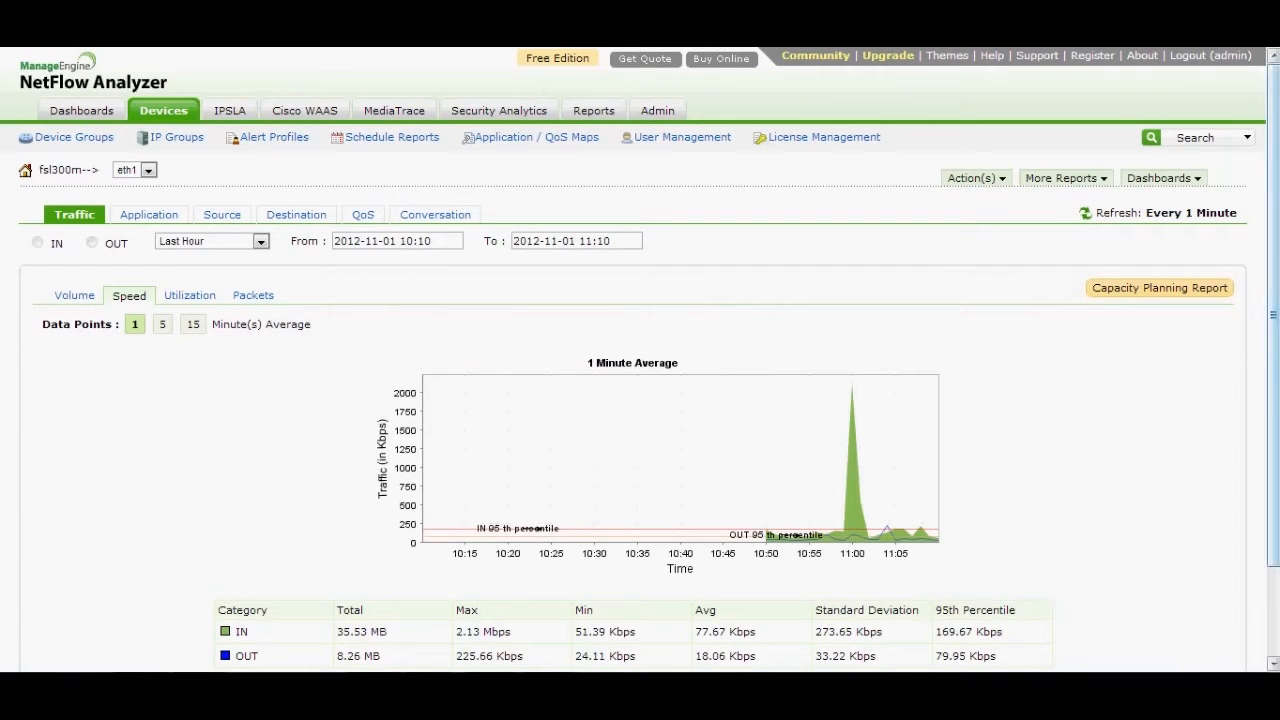
{"action": "scroll", "coordinate": [900, 420], "scroll_direction": "down", "scroll_amount": 1}
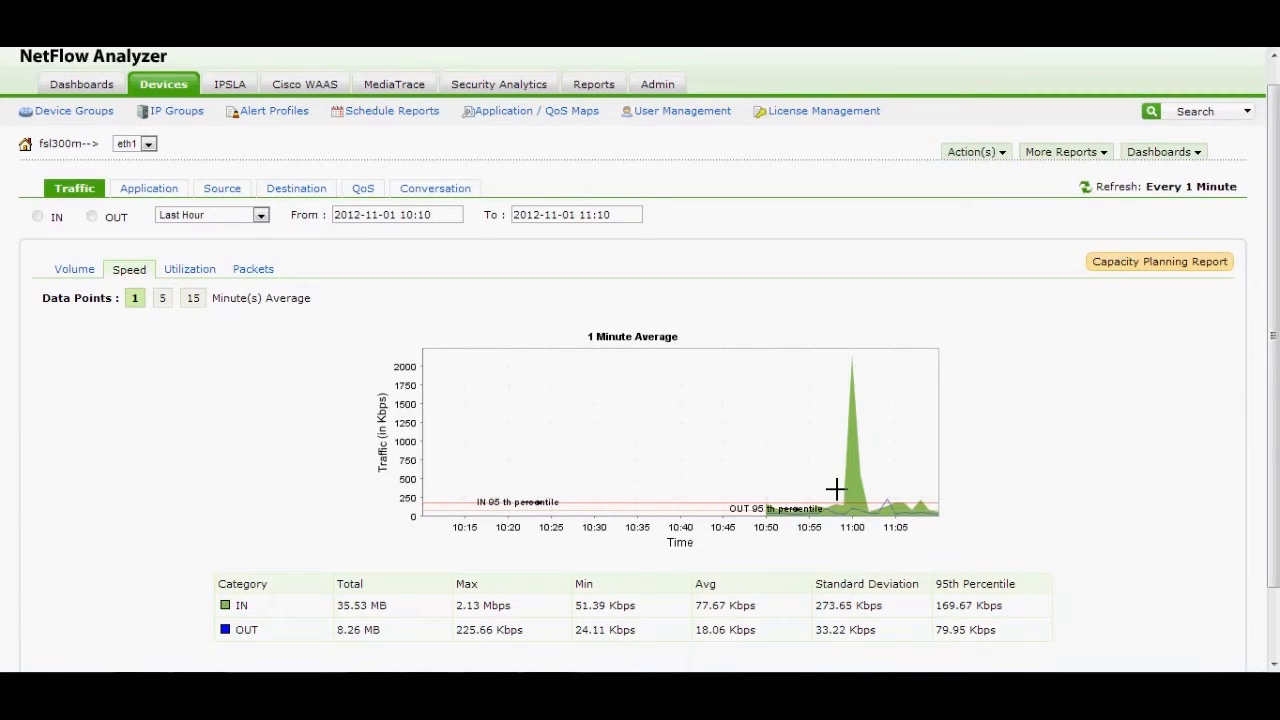
{"action": "left_click_drag", "start_coordinate": [837, 490], "coordinate": [898, 487]}
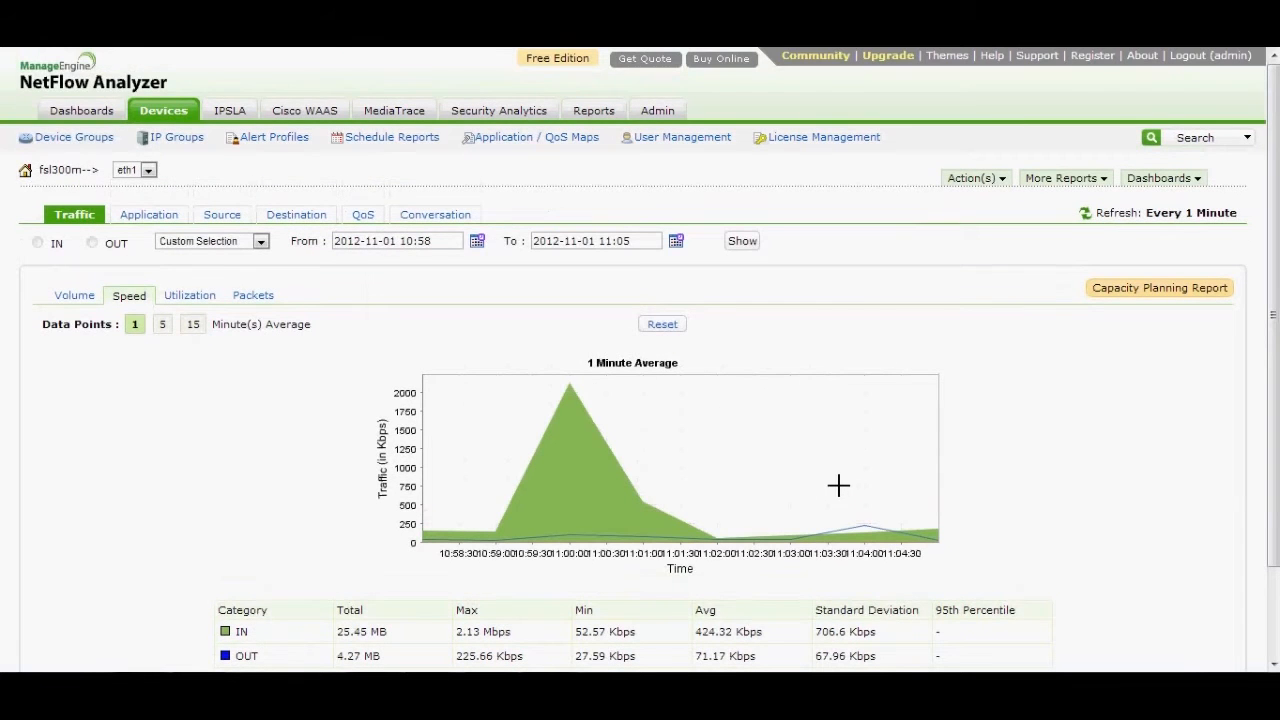
Step: Examine eth1's inbound pop3 application traffic, request DNS resolution of its addresses, and view the traffic by destination
{"action": "left_click", "coordinate": [148, 216]}
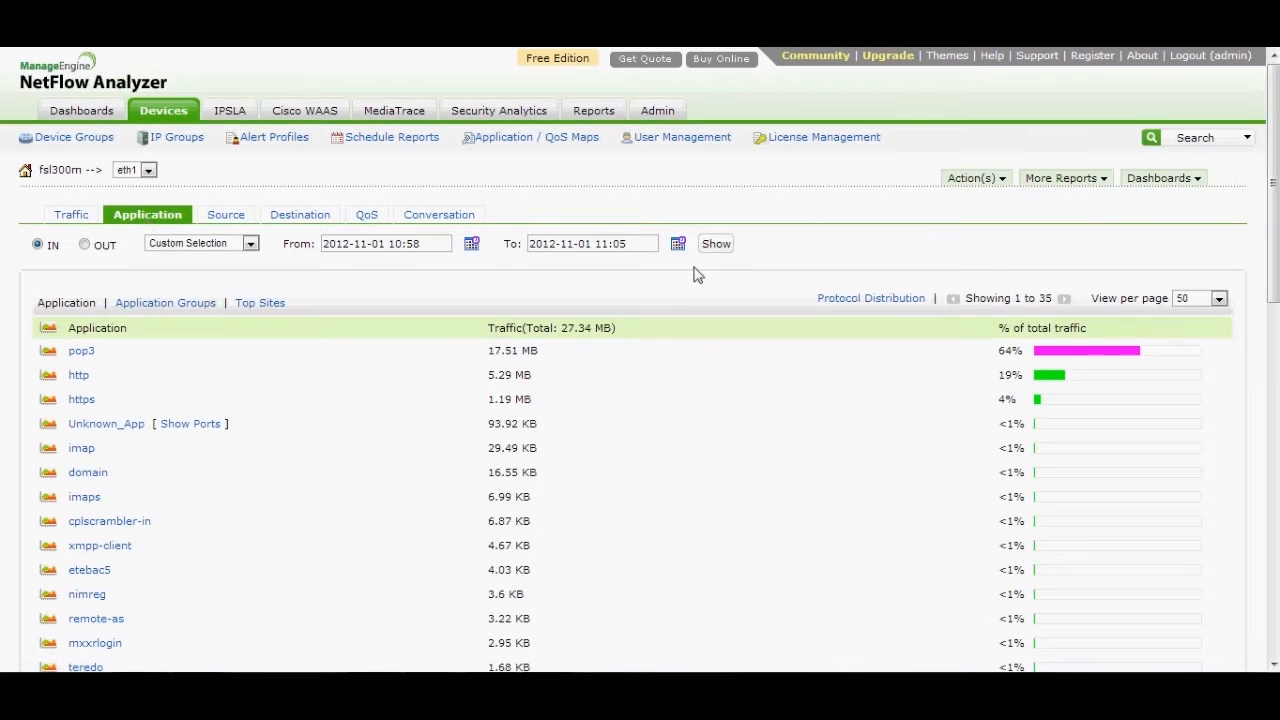
{"action": "left_click_drag", "start_coordinate": [1275, 162], "coordinate": [1275, 188]}
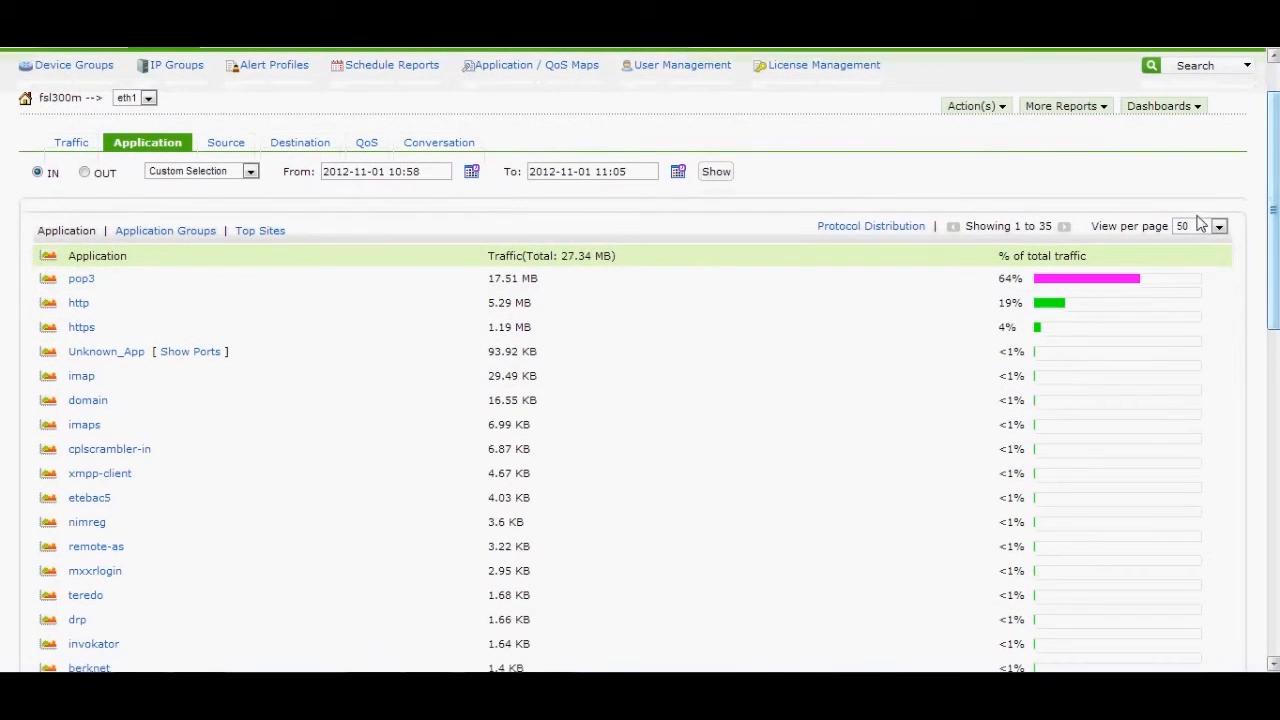
{"action": "left_click", "coordinate": [82, 281]}
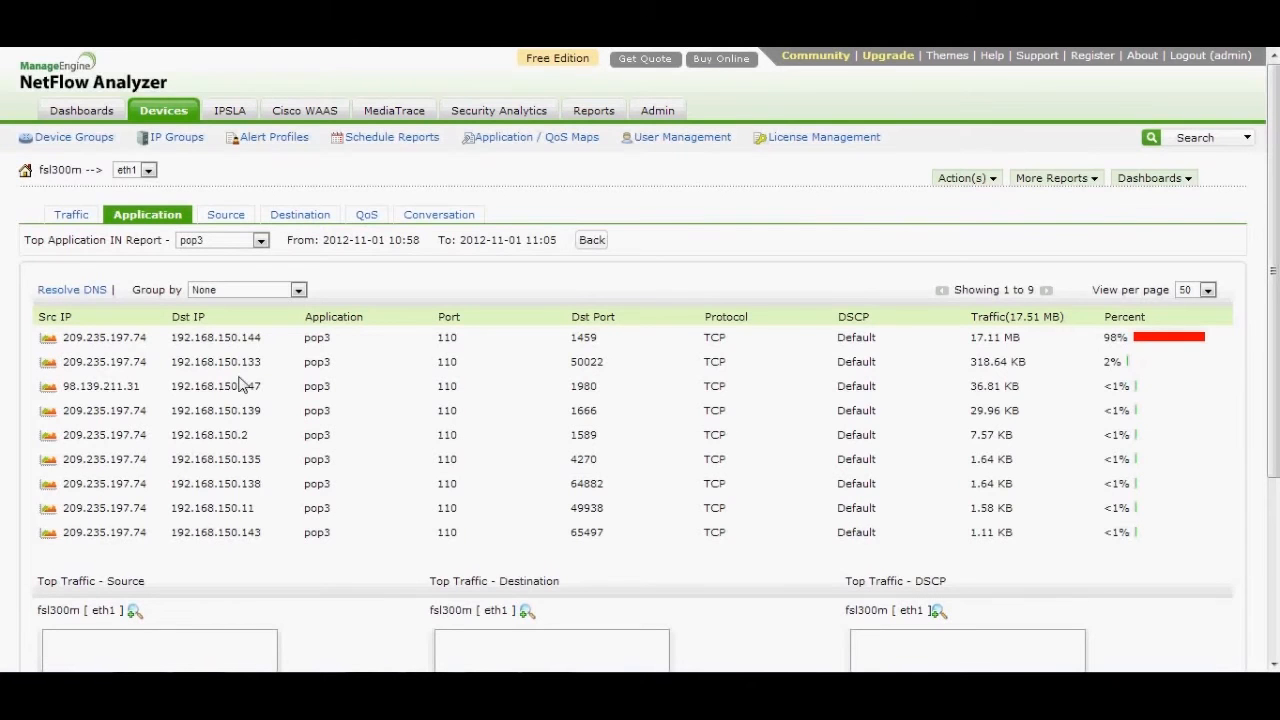
{"action": "left_click", "coordinate": [74, 290]}
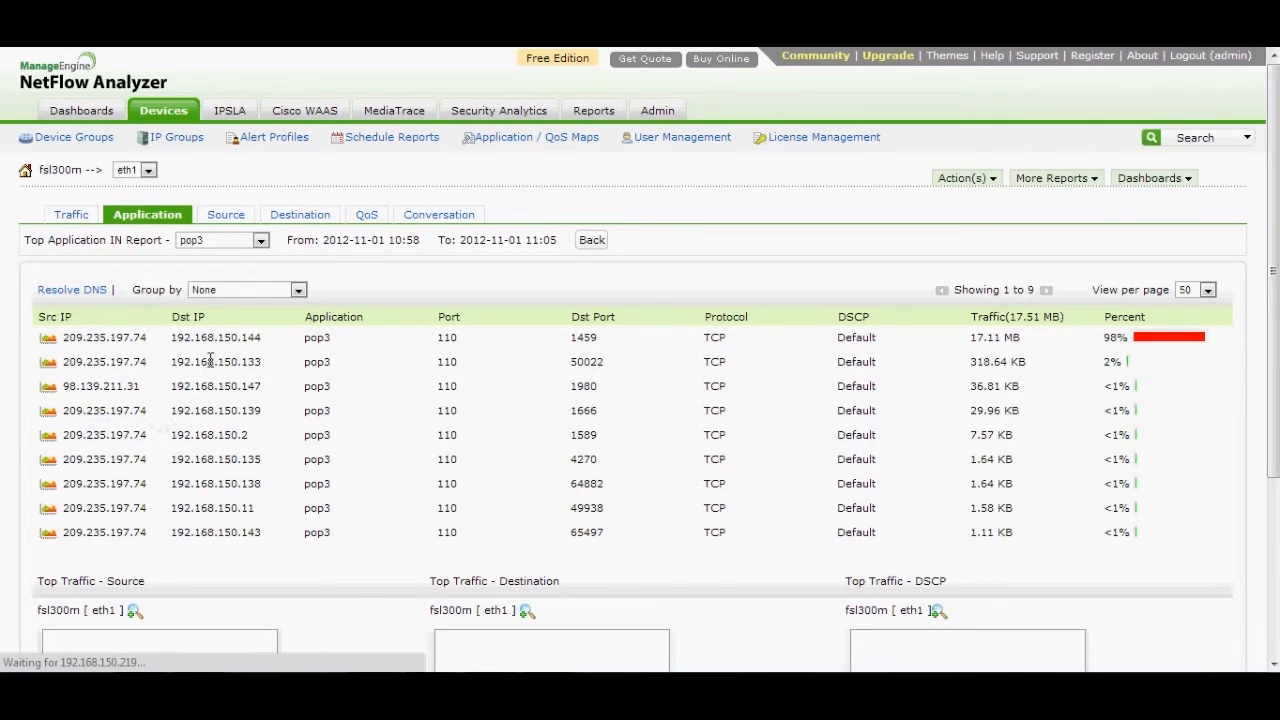
{"action": "left_click", "coordinate": [280, 216]}
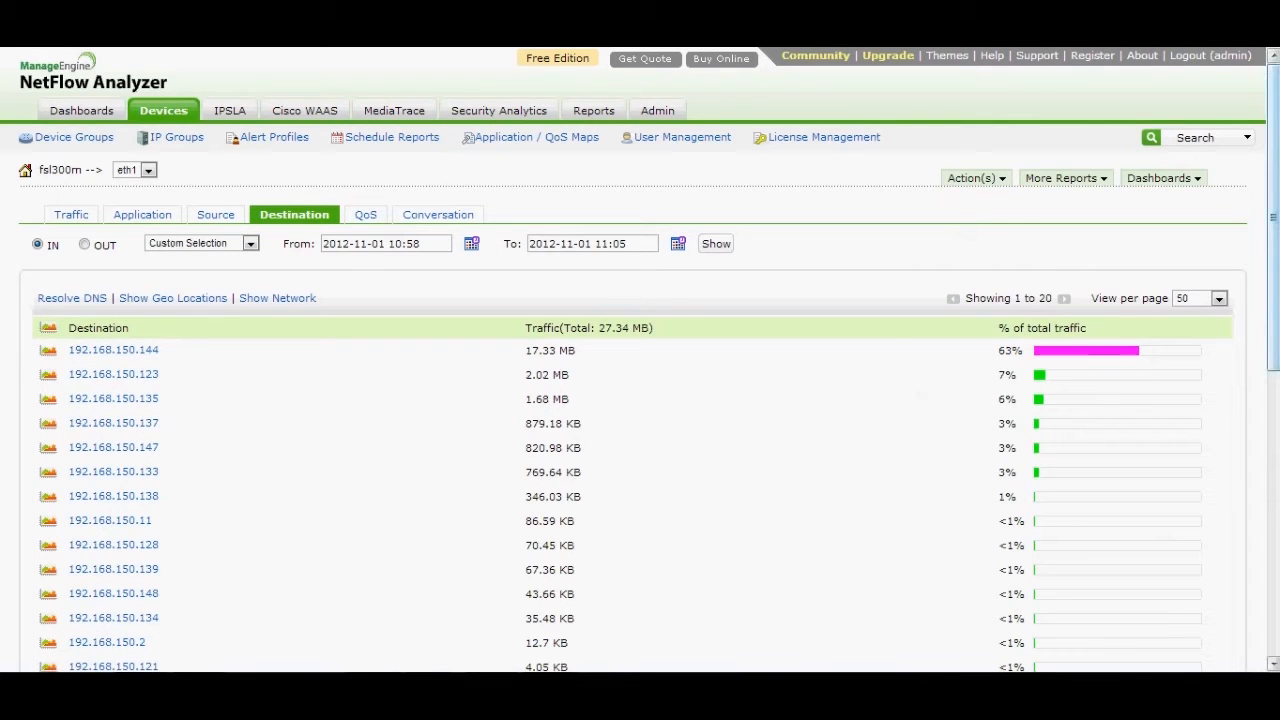
Step: Return to eth1's traffic graph and show its inbound application report for the last hour
{"action": "left_click", "coordinate": [74, 218]}
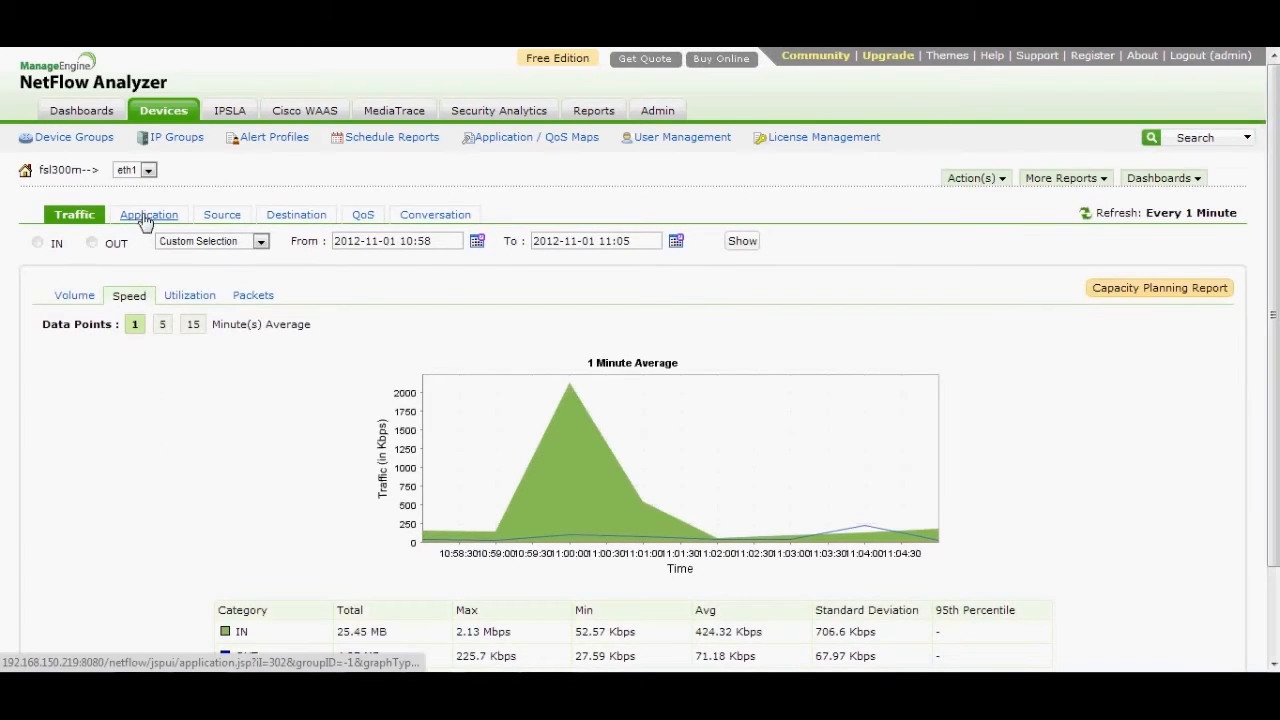
{"action": "left_click", "coordinate": [146, 218]}
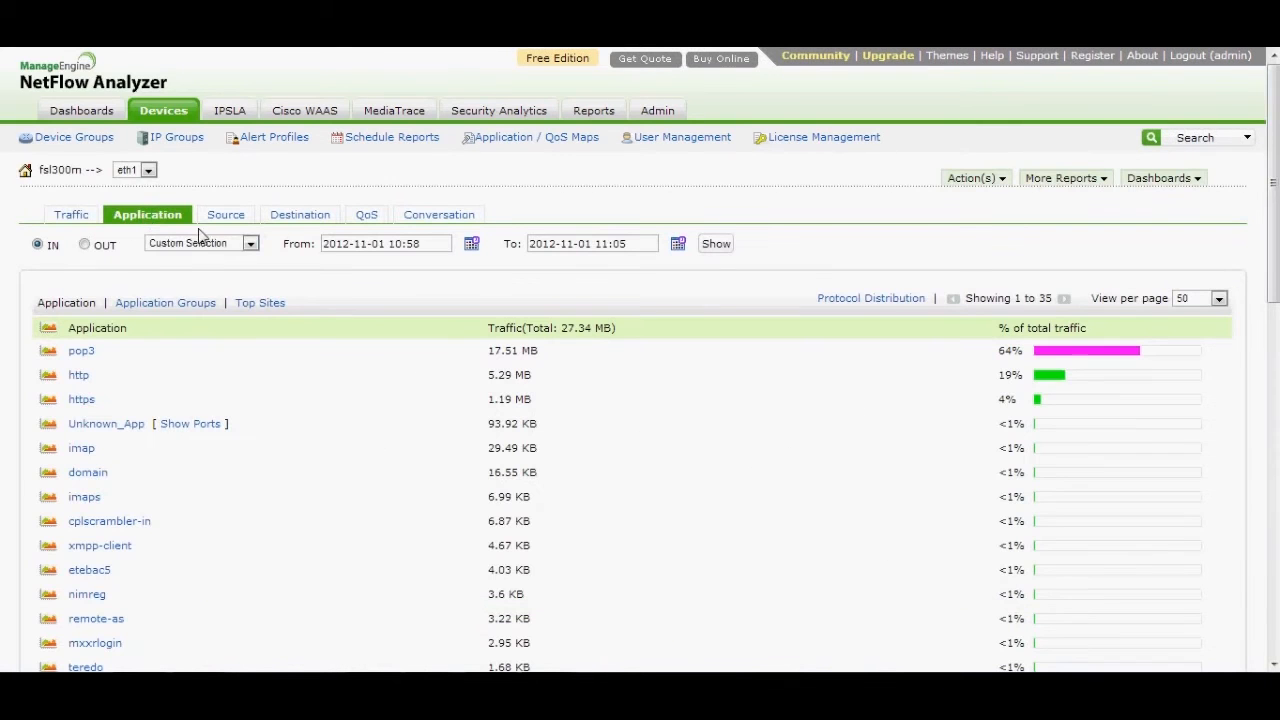
{"action": "left_click", "coordinate": [203, 244]}
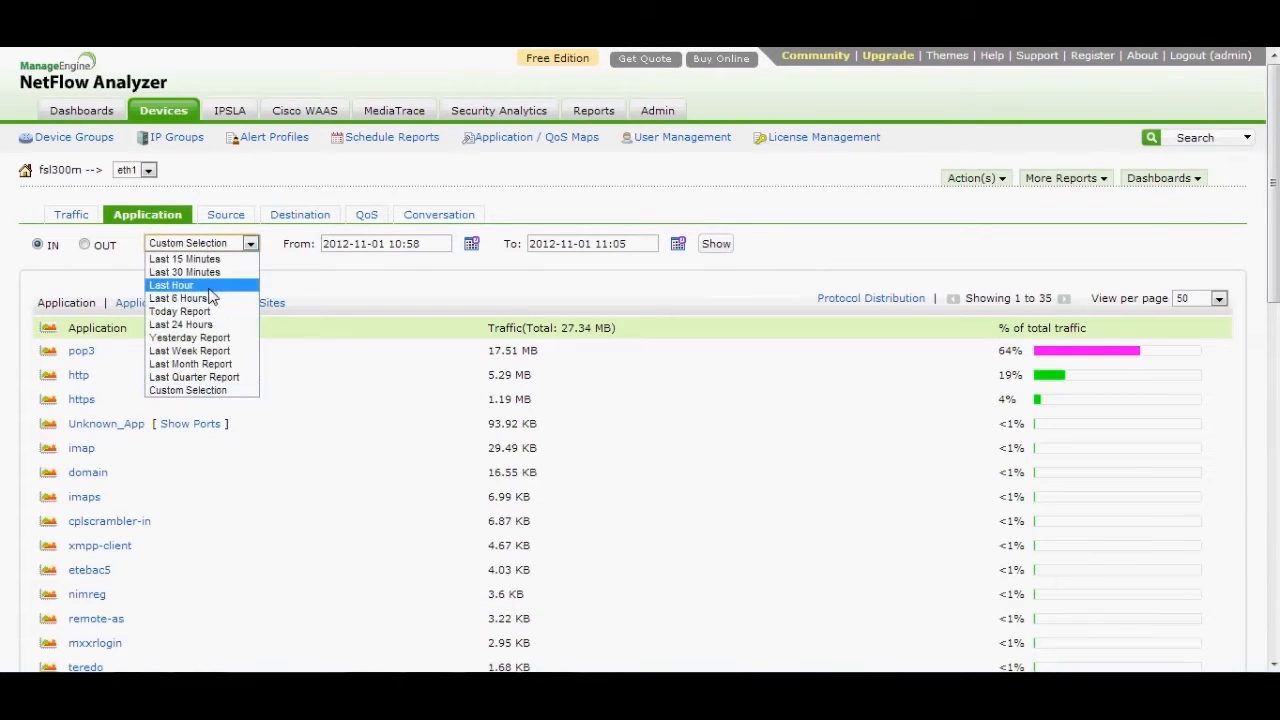
{"action": "left_click", "coordinate": [212, 286]}
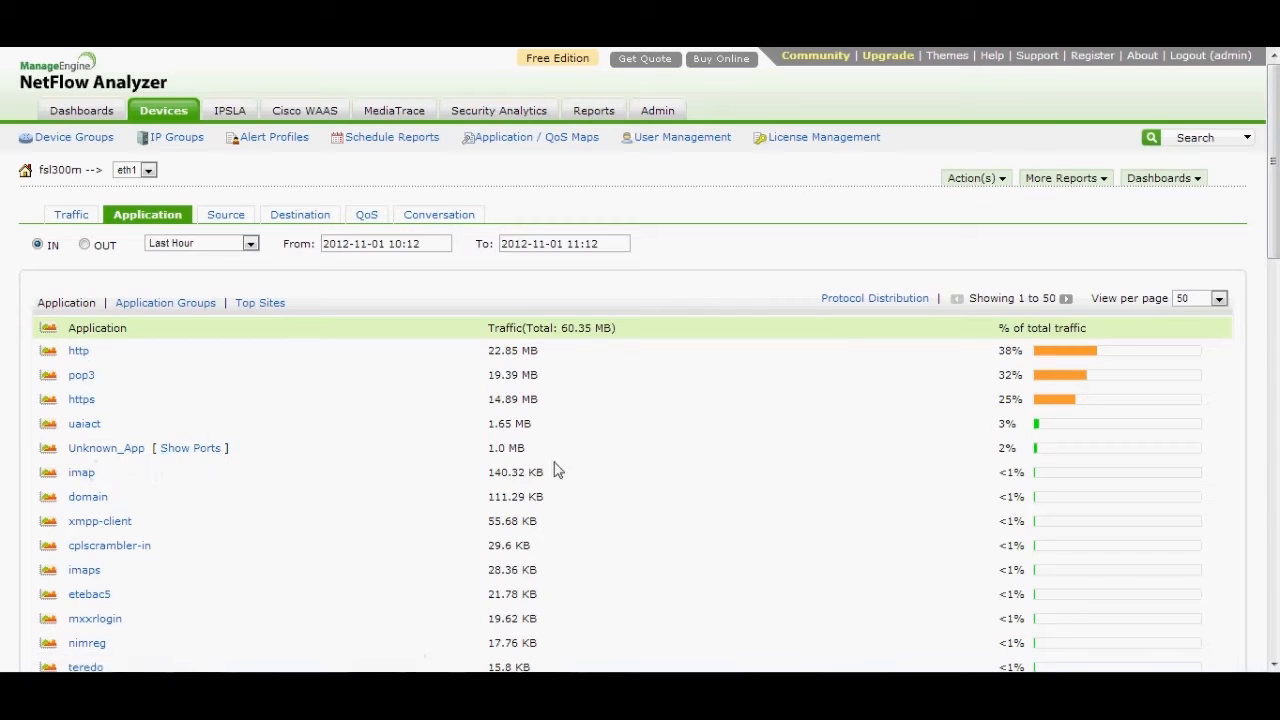
Step: Inspect the unmapped ports of Unknown_App in a widened window and view the mapping form for source port 46576 without saving a mapping
{"action": "left_click", "coordinate": [198, 451]}
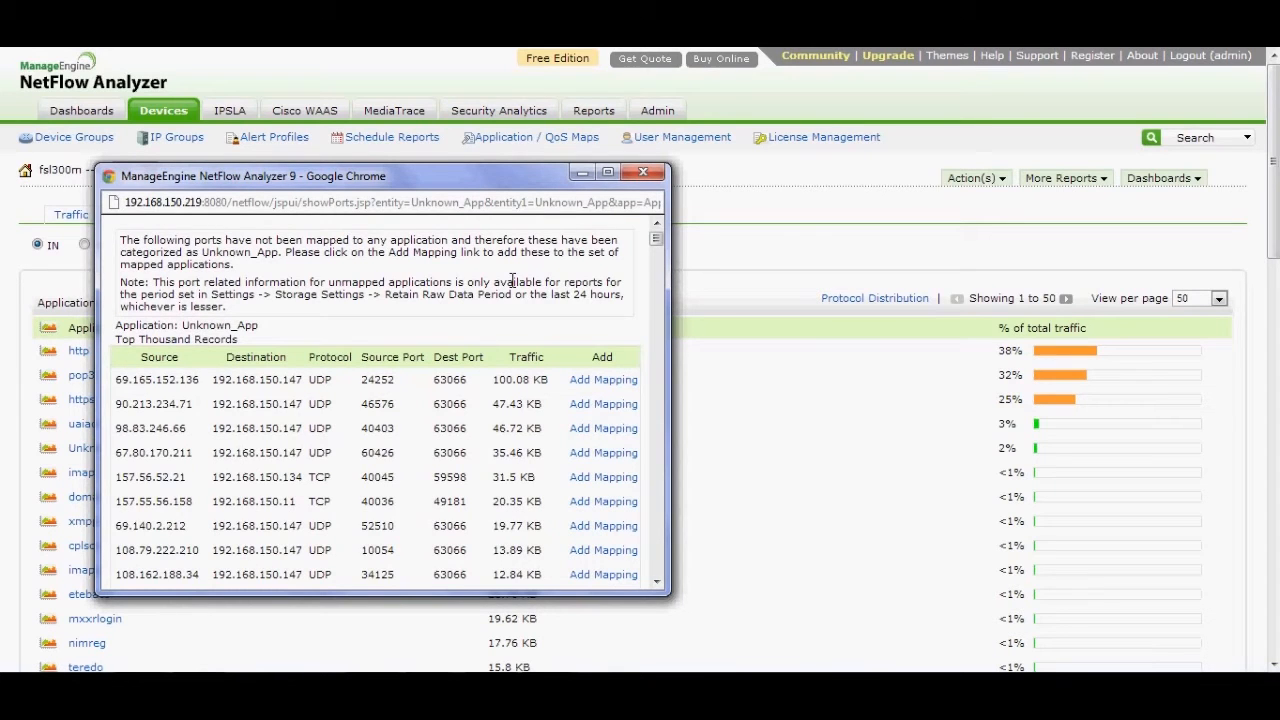
{"action": "left_click_drag", "start_coordinate": [666, 308], "coordinate": [738, 295]}
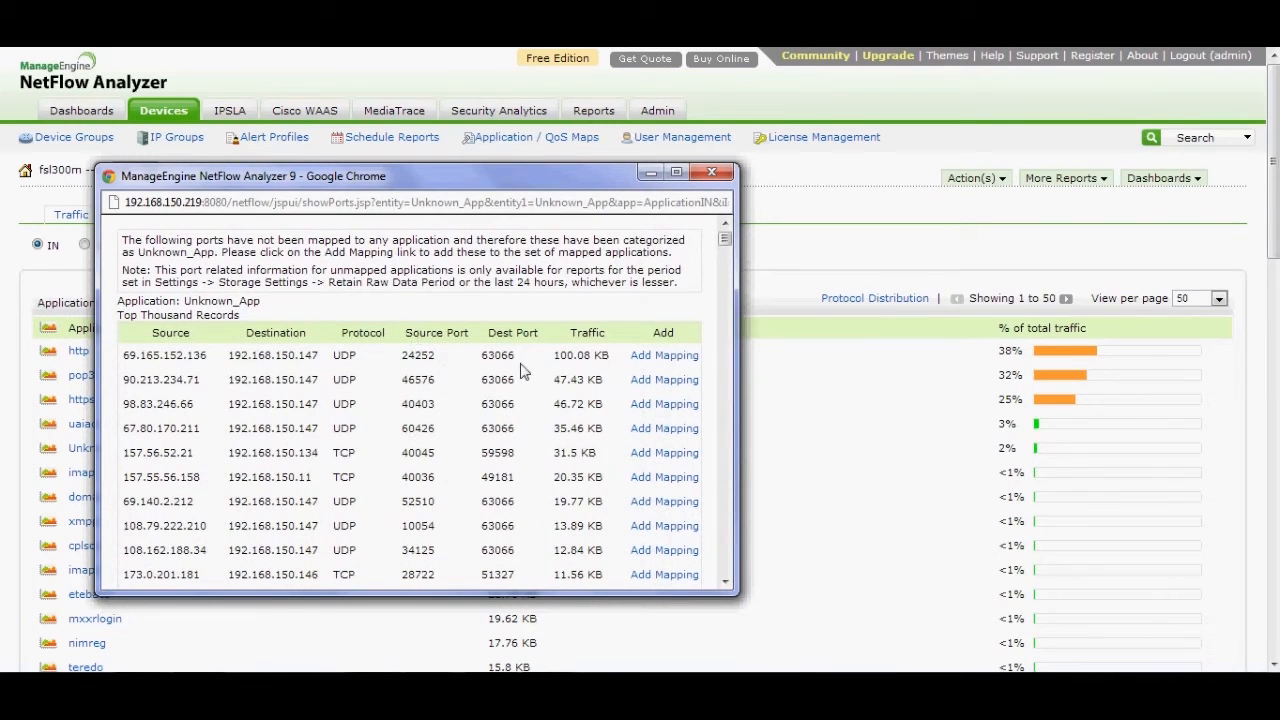
{"action": "left_click", "coordinate": [662, 381]}
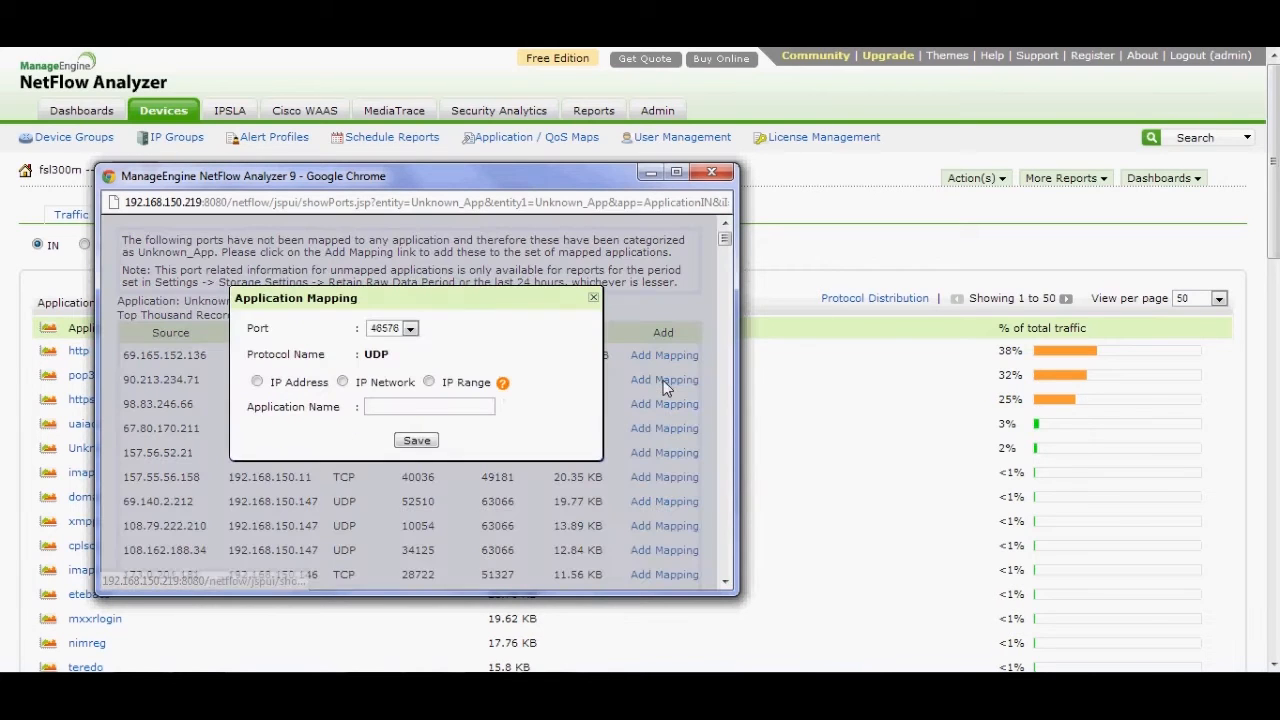
{"action": "left_click", "coordinate": [394, 405]}
{"action": "left_click", "coordinate": [593, 298]}
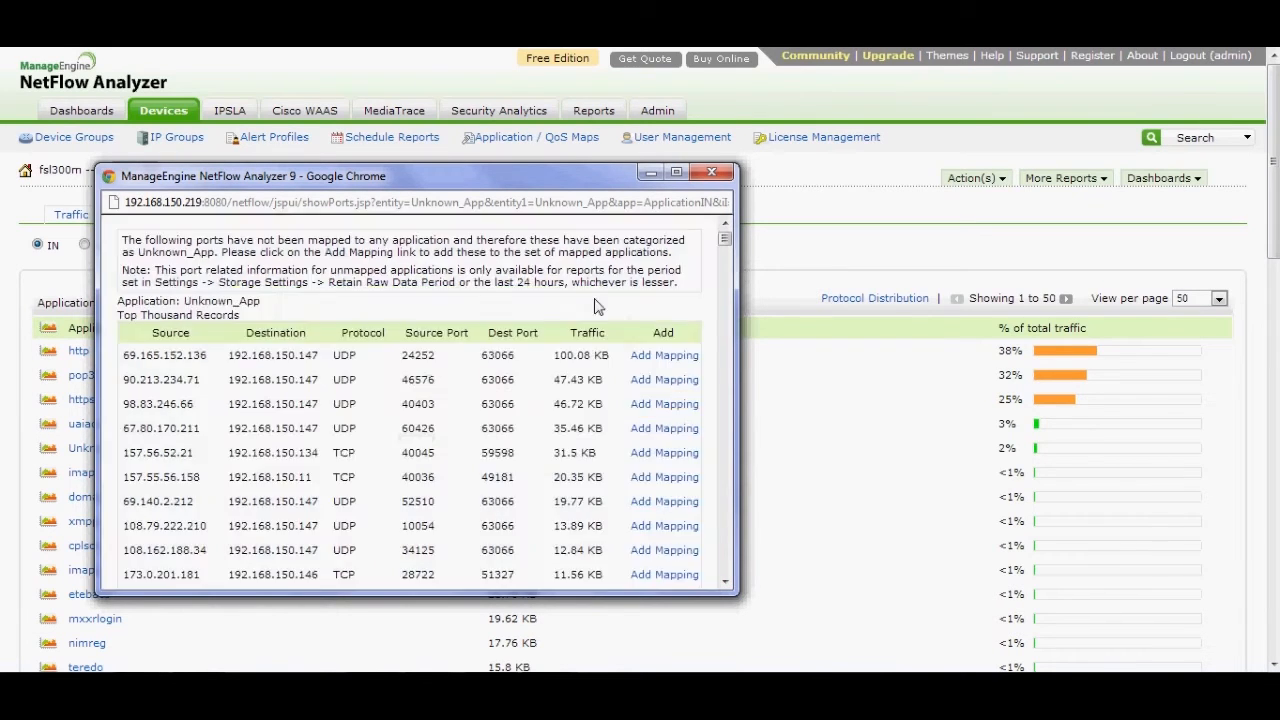
{"action": "left_click", "coordinate": [714, 175]}
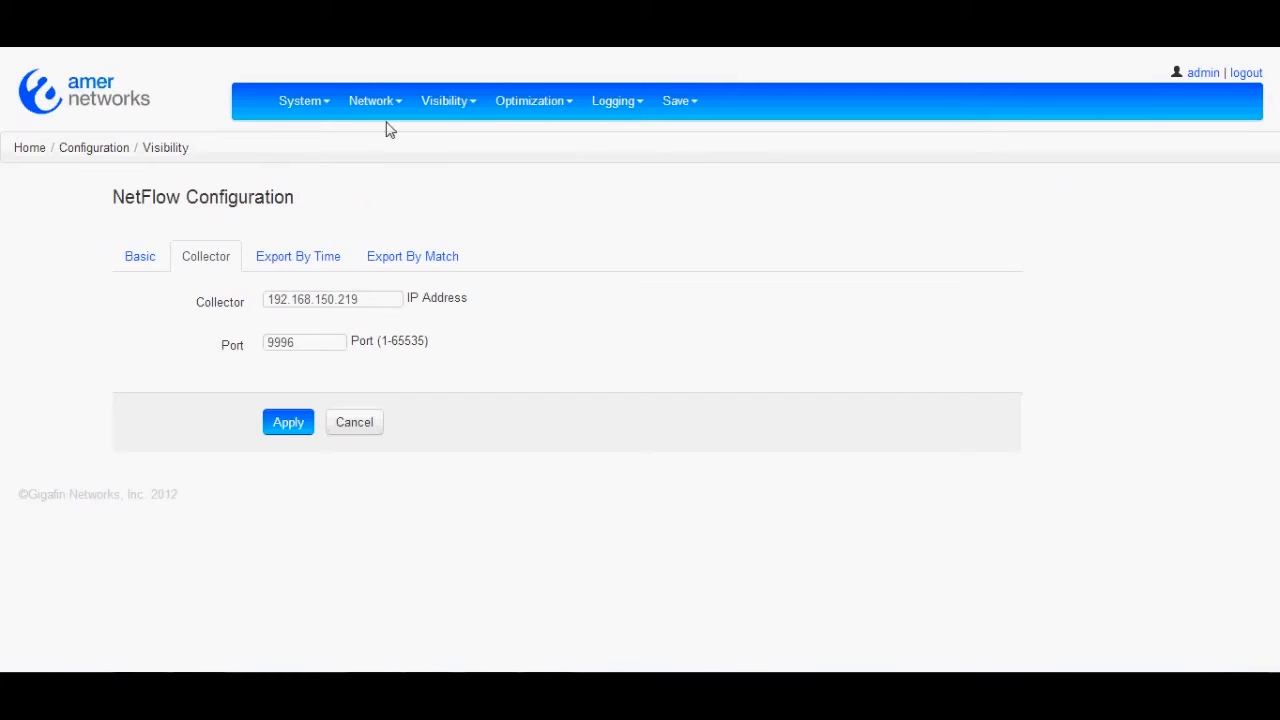
Step: Switch to the Amer Networks device interface and review the inbound counters in the eth0 statistics report
{"action": "left_click", "coordinate": [437, 108]}
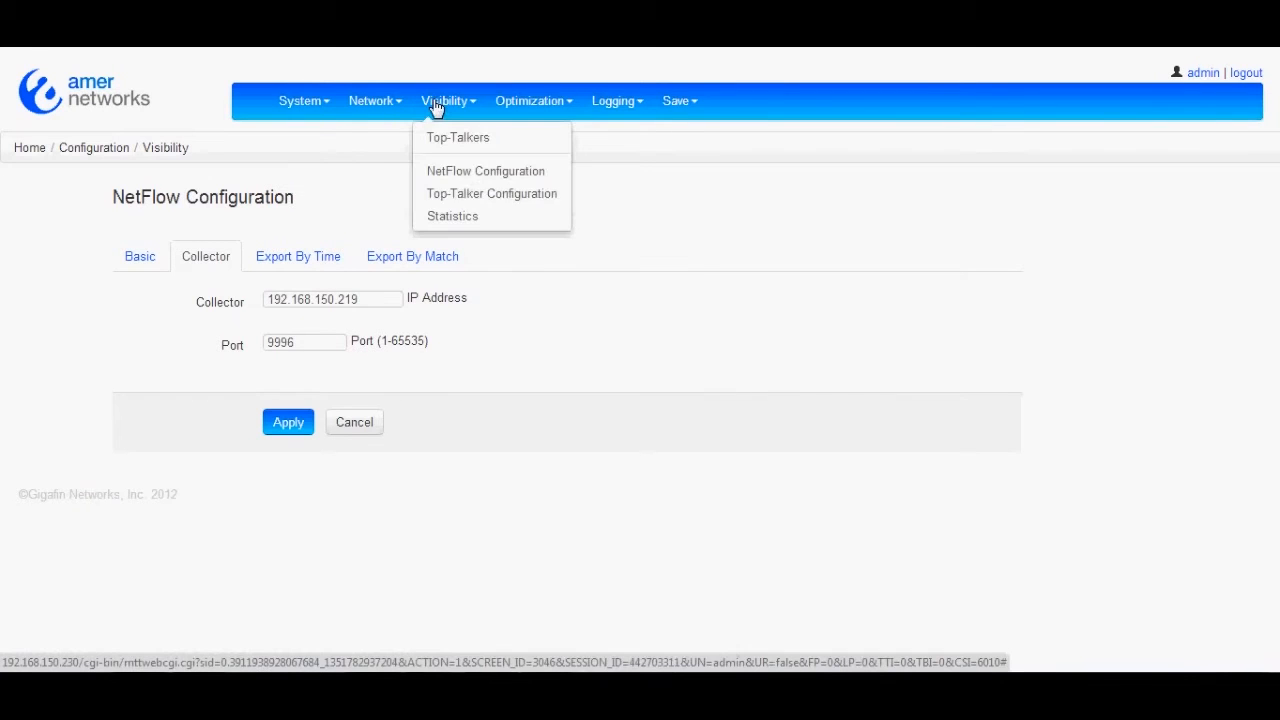
{"action": "left_click", "coordinate": [474, 220]}
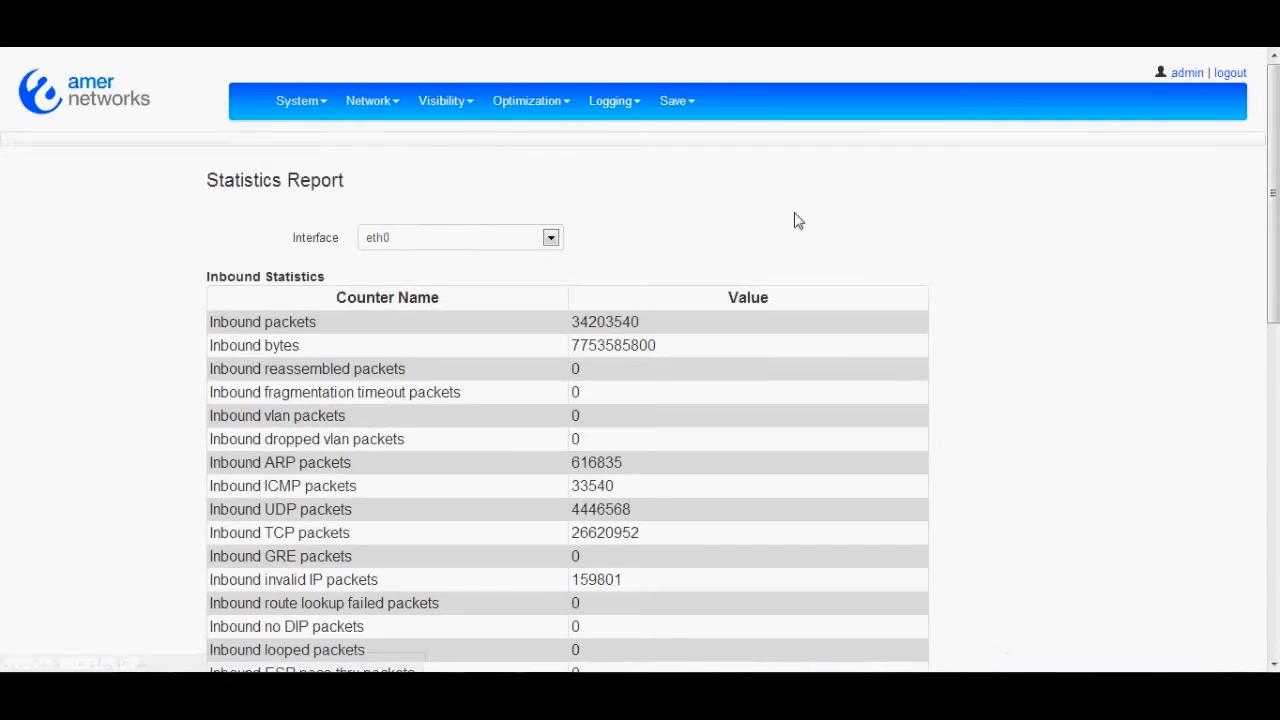
{"action": "left_click_drag", "start_coordinate": [1276, 188], "coordinate": [1275, 222]}
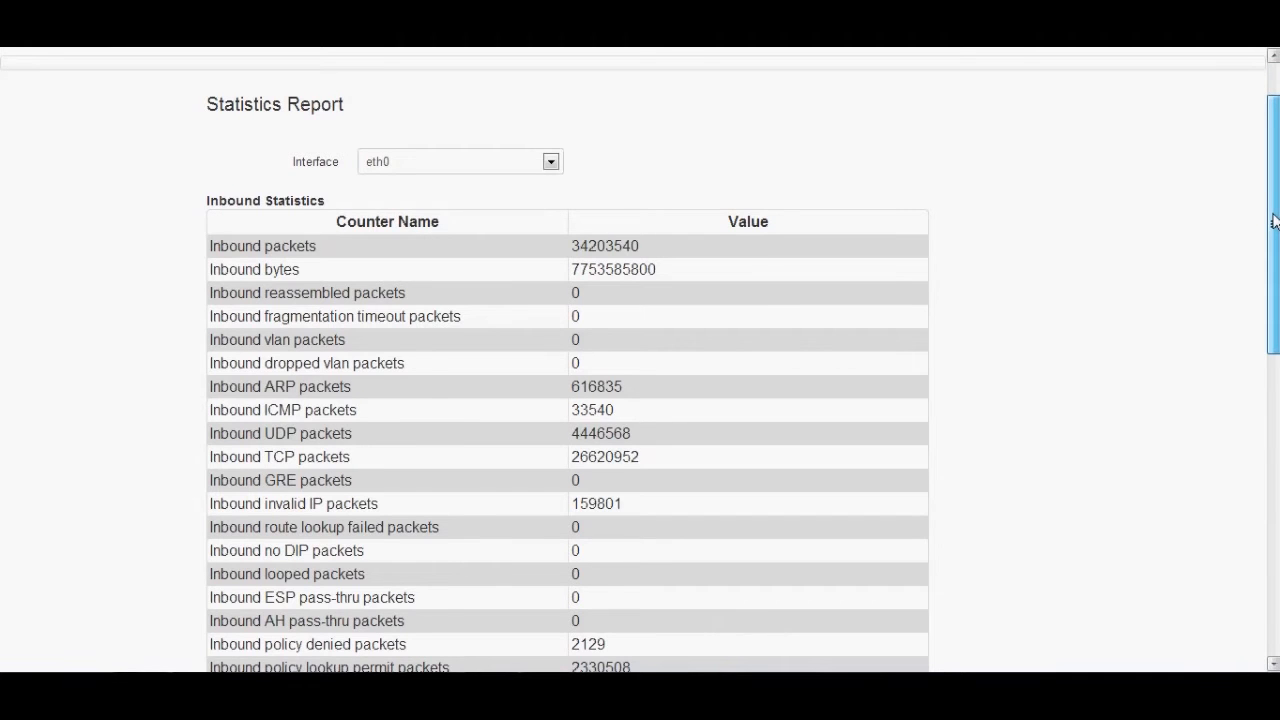
{"action": "left_click_drag", "start_coordinate": [1275, 221], "coordinate": [1276, 135]}
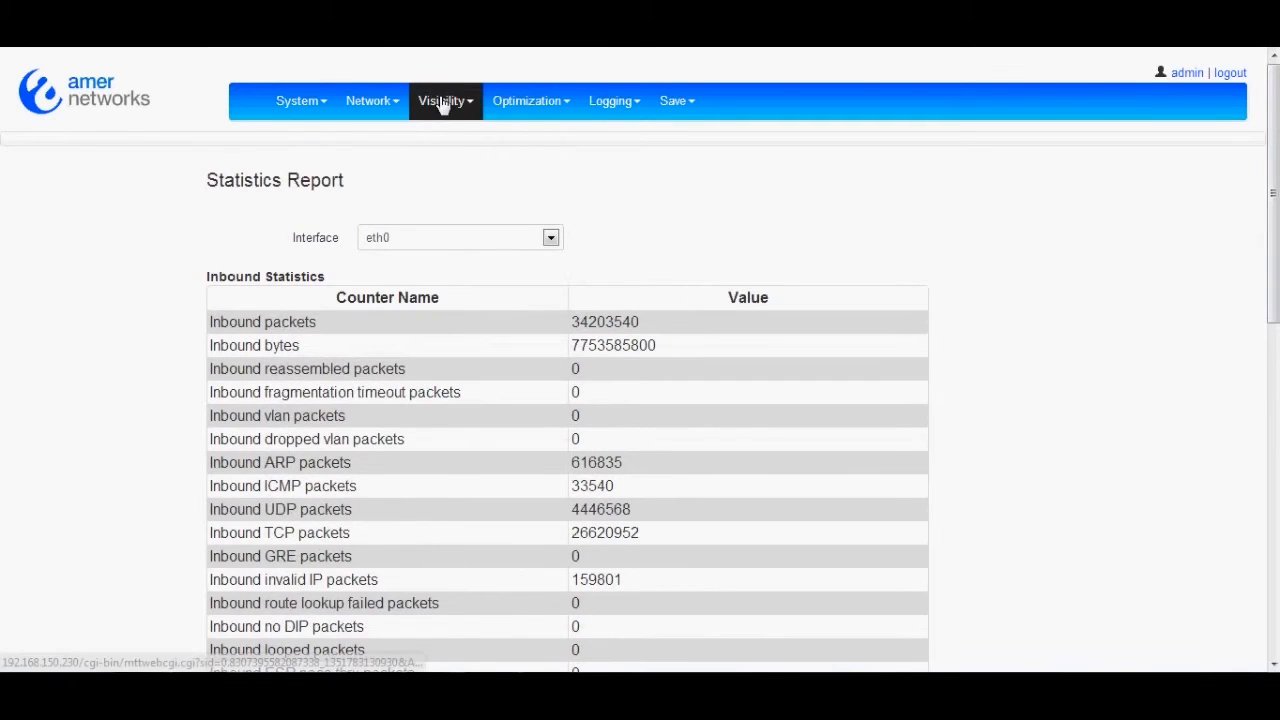
Step: Review the current optimization policies and the status and policy actions of the default policy
{"action": "left_click", "coordinate": [528, 110]}
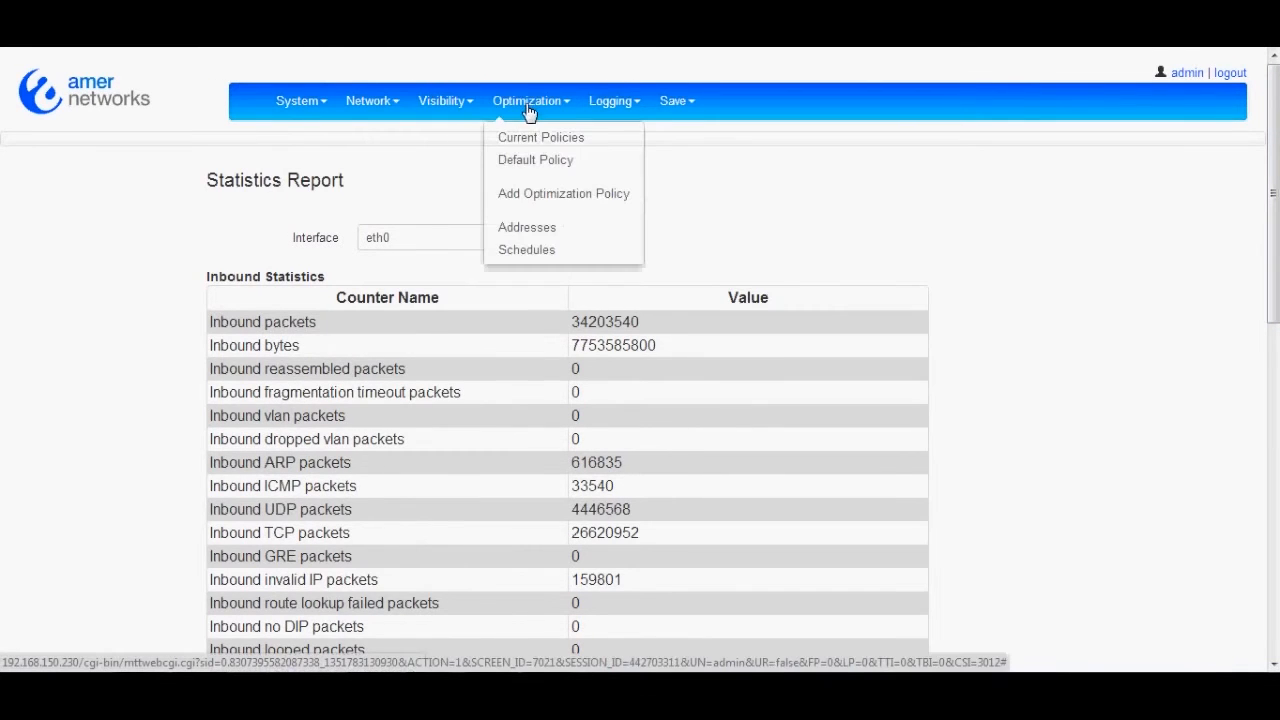
{"action": "left_click", "coordinate": [543, 145]}
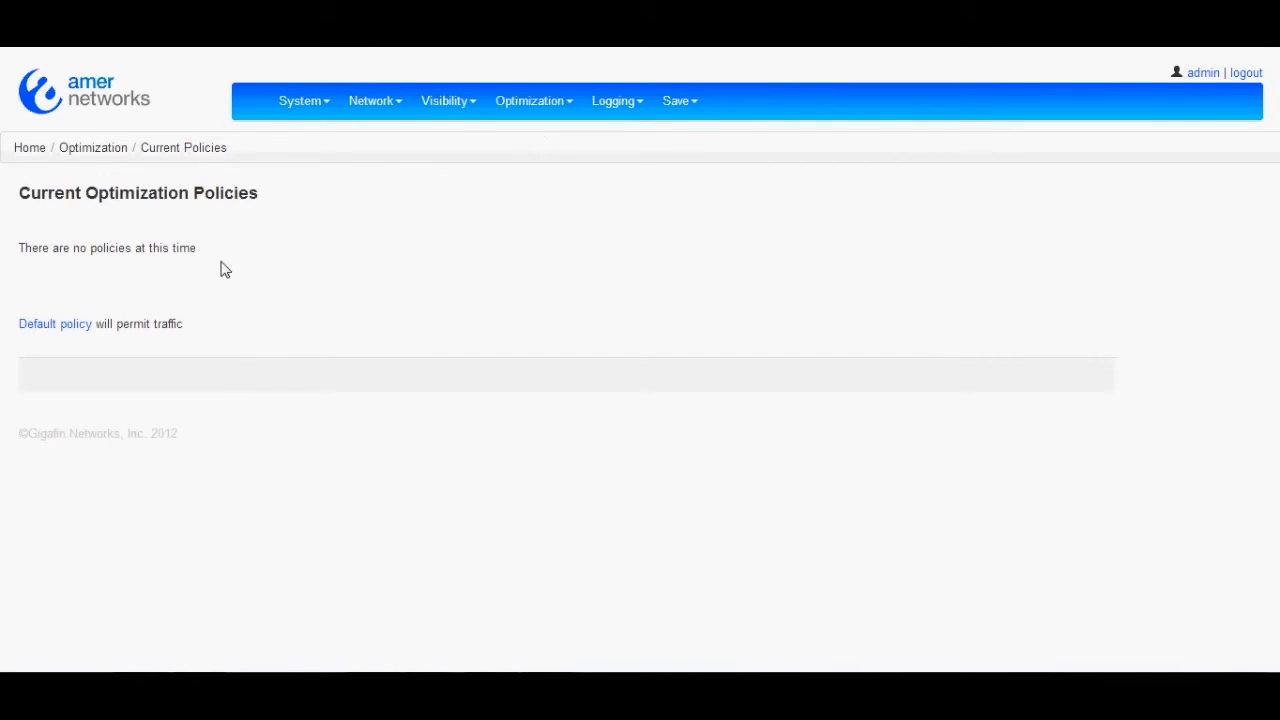
{"action": "left_click", "coordinate": [56, 328]}
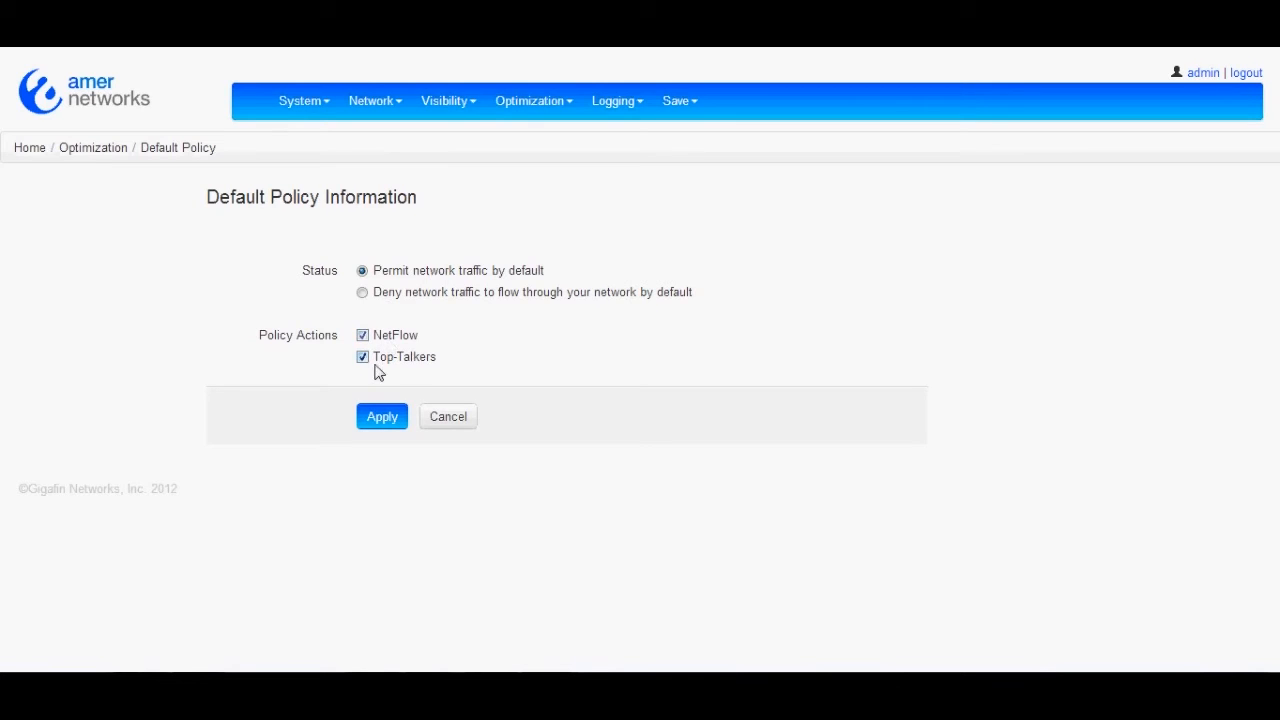
Step: Add an address object named LAN with IP address 192.168.150.0 and netmask 24
{"action": "left_click", "coordinate": [531, 110]}
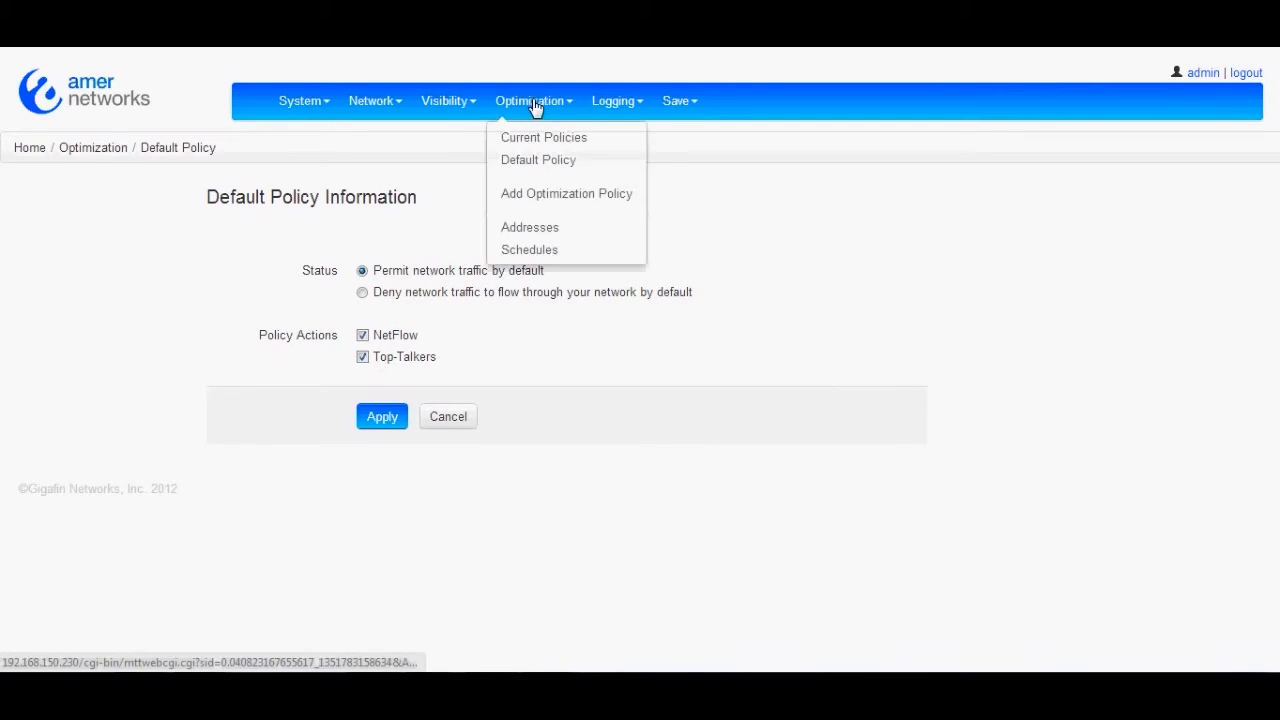
{"action": "left_click", "coordinate": [550, 228]}
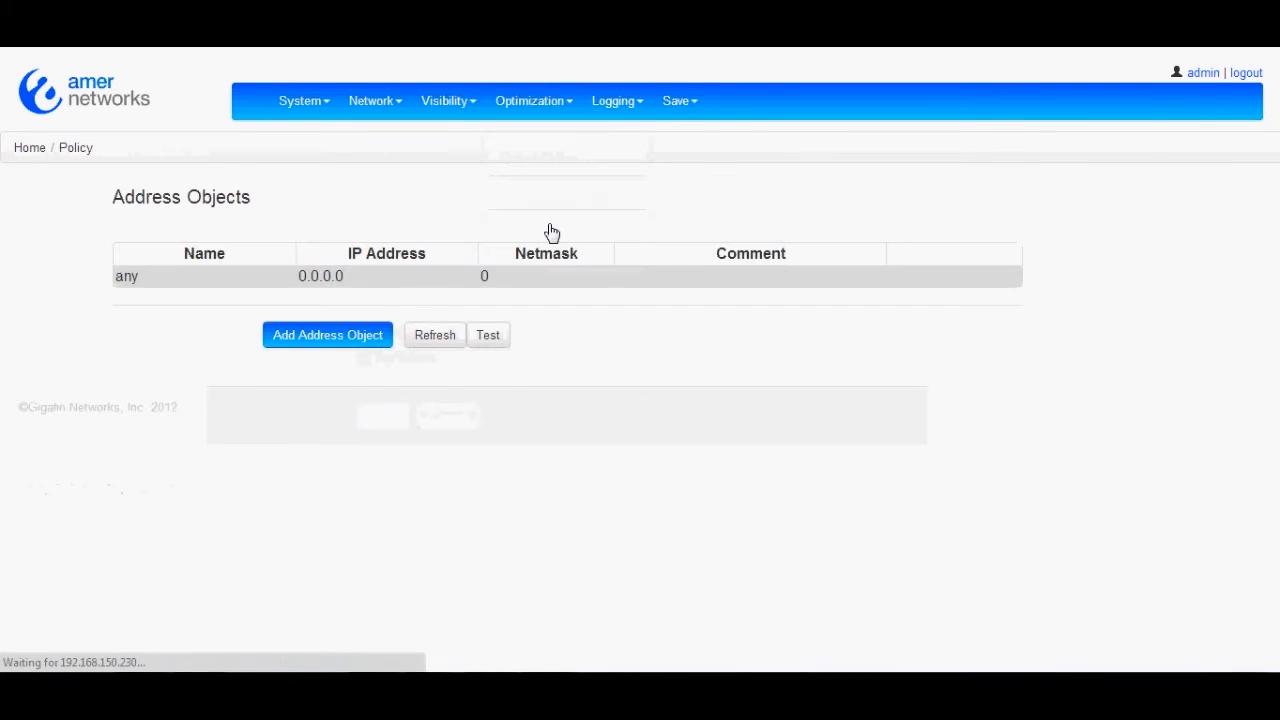
{"action": "left_click", "coordinate": [324, 336]}
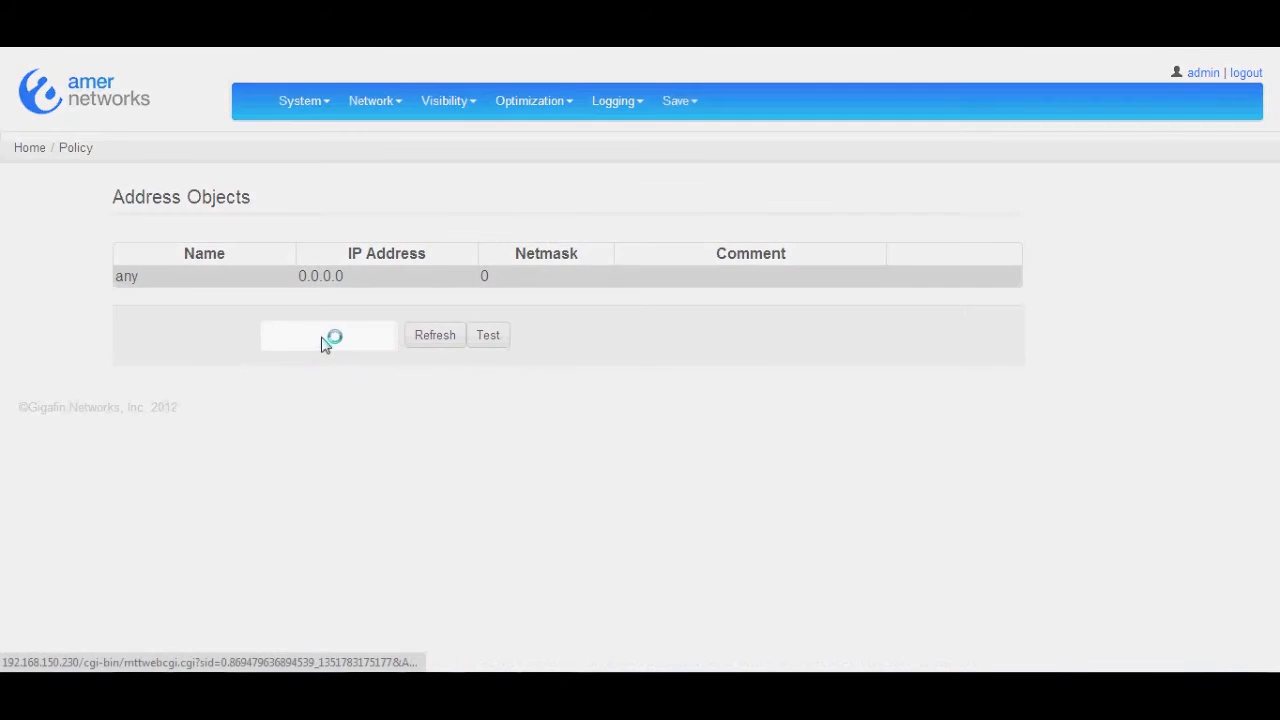
{"action": "left_click", "coordinate": [401, 269]}
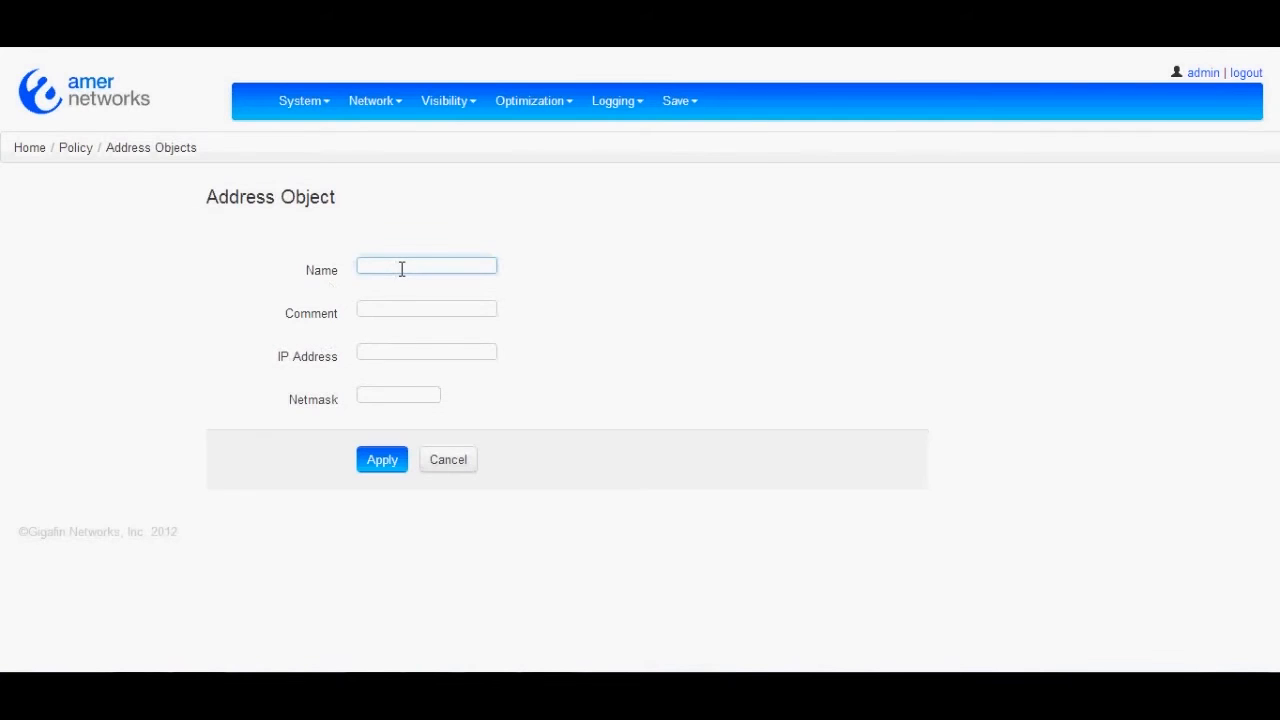
{"action": "type", "text": "LAN"}
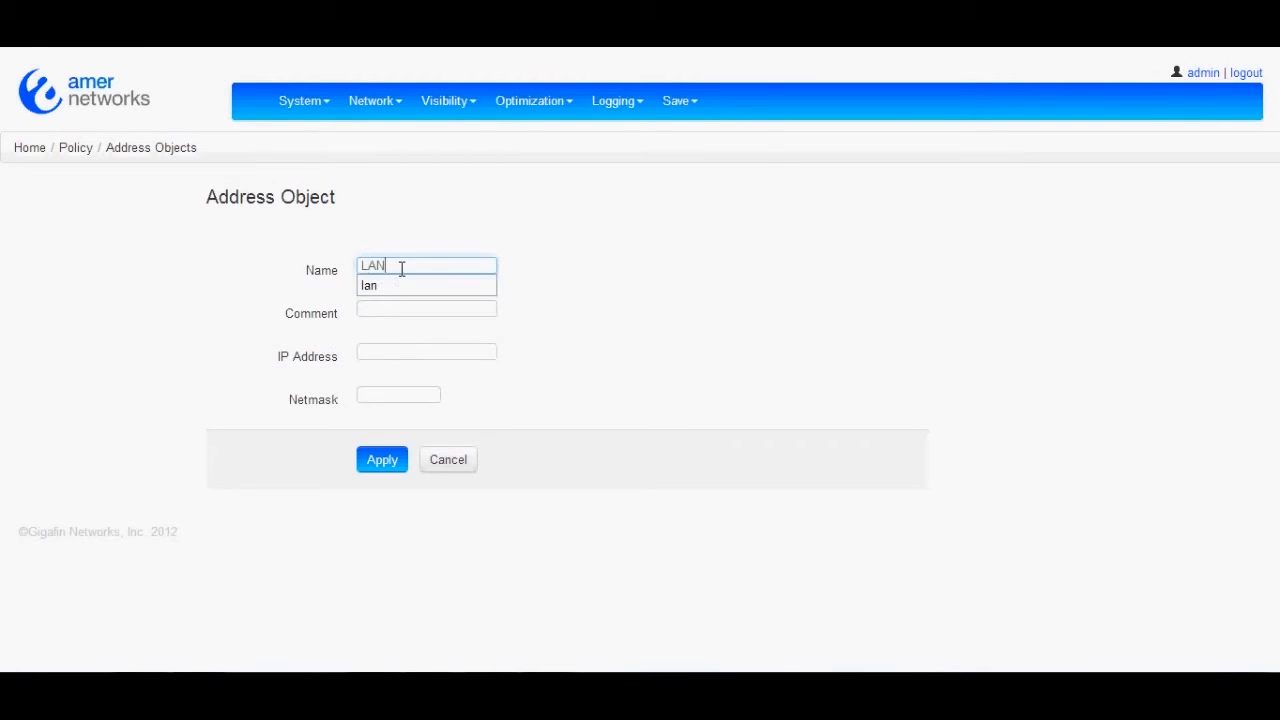
{"action": "left_click", "coordinate": [396, 347]}
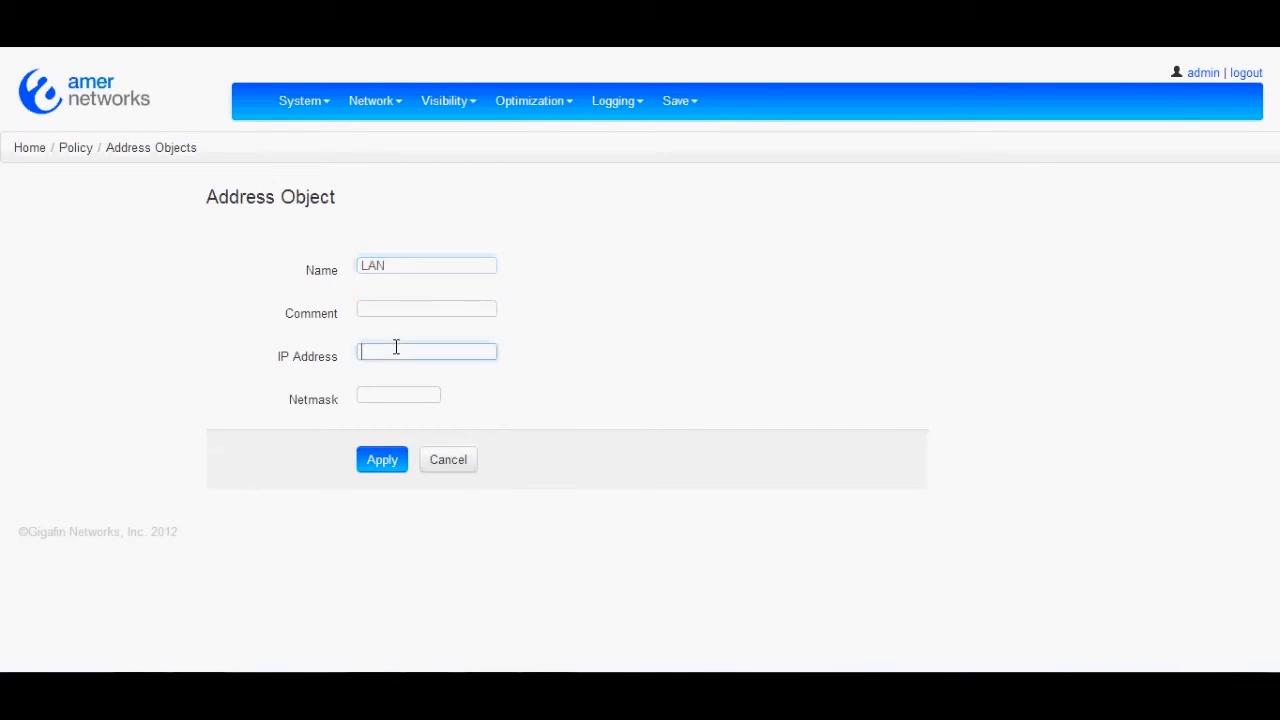
{"action": "type", "text": "192.168."}
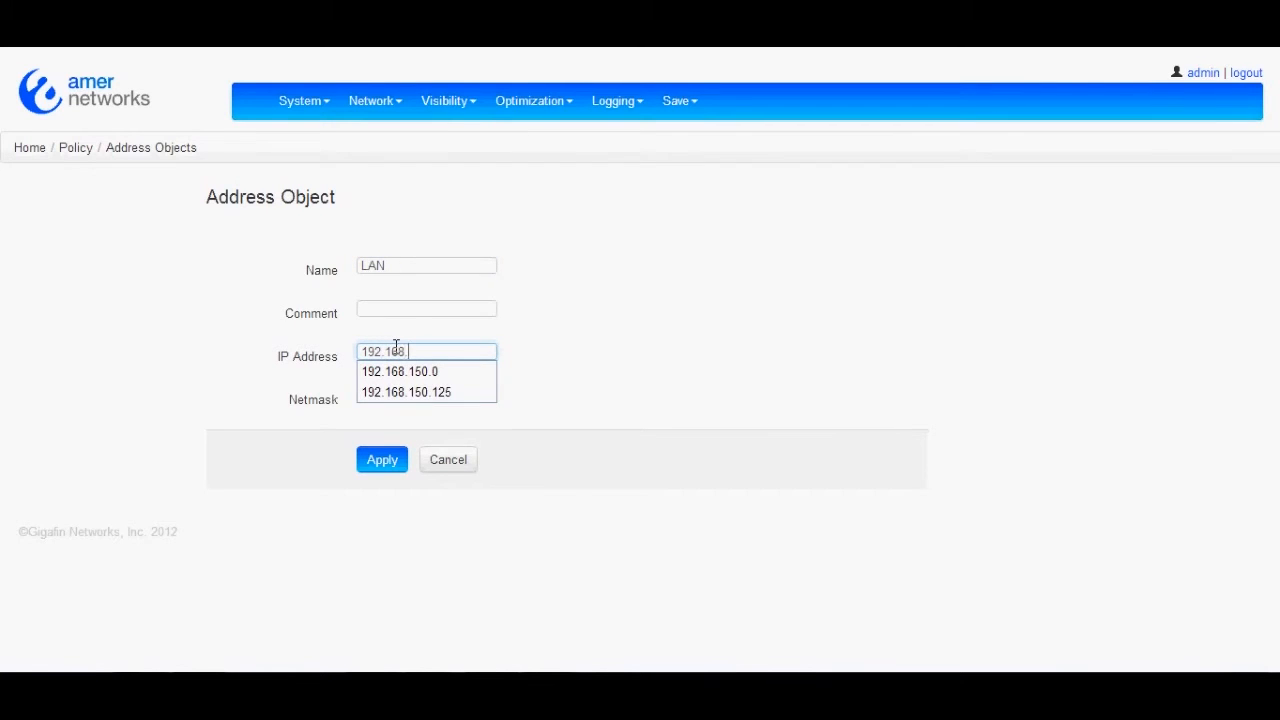
{"action": "type", "text": "150.0"}
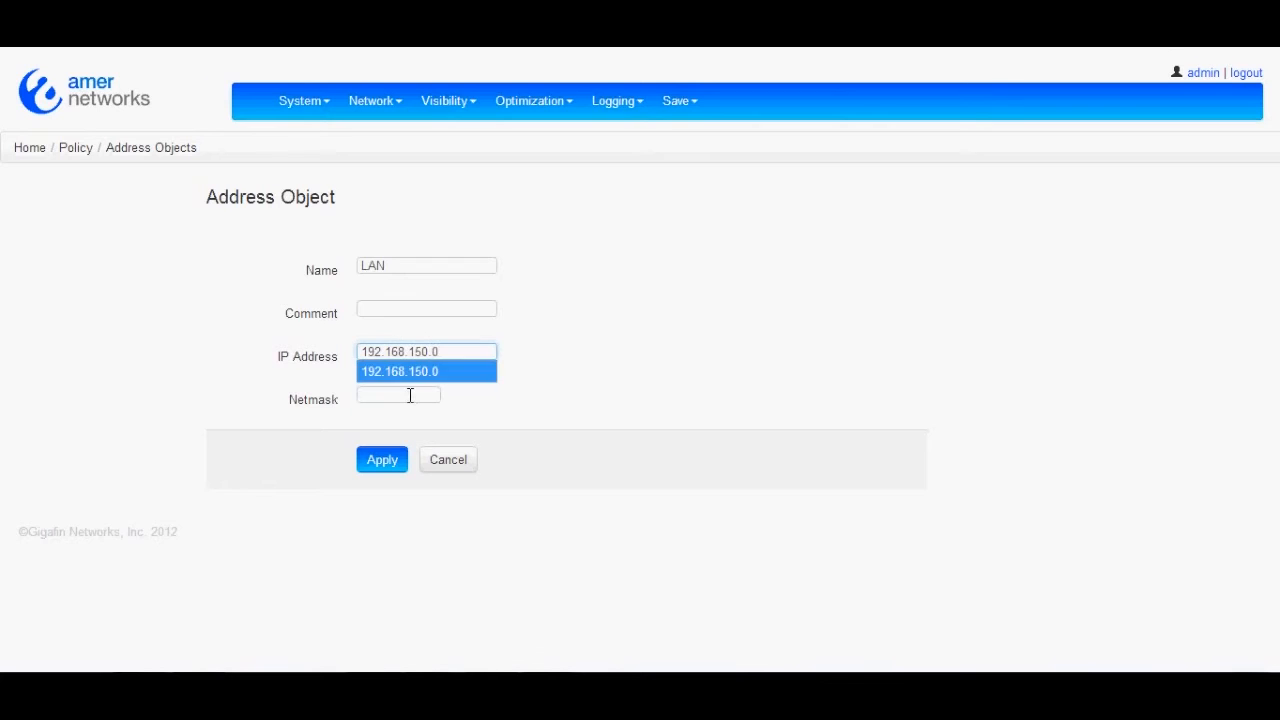
{"action": "left_click", "coordinate": [411, 399]}
{"action": "type", "text": "24"}
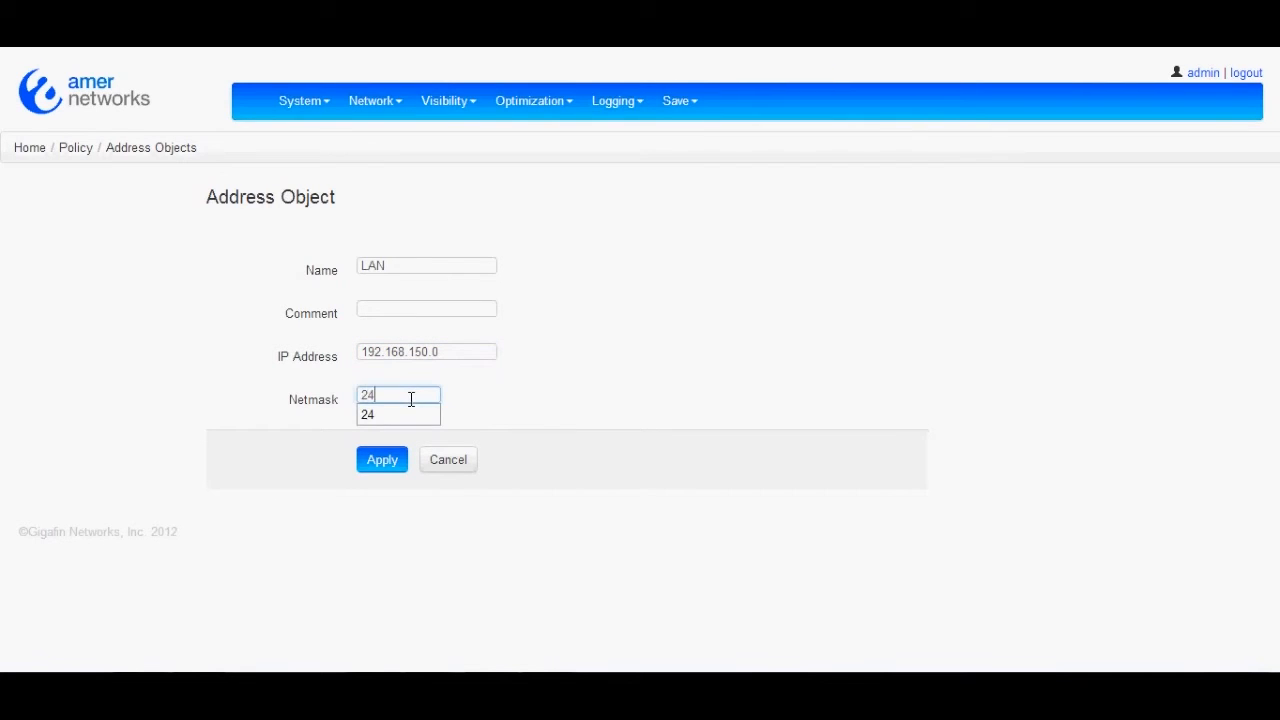
{"action": "left_click", "coordinate": [525, 403]}
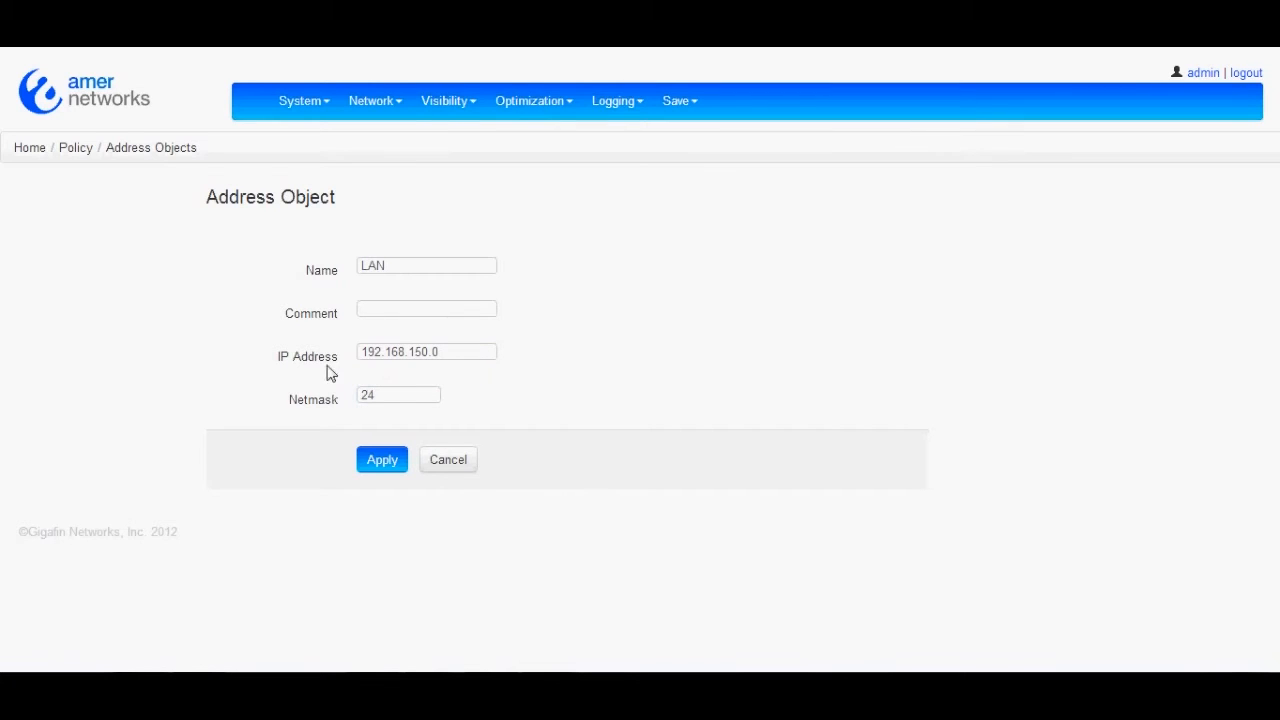
{"action": "left_click", "coordinate": [382, 459]}
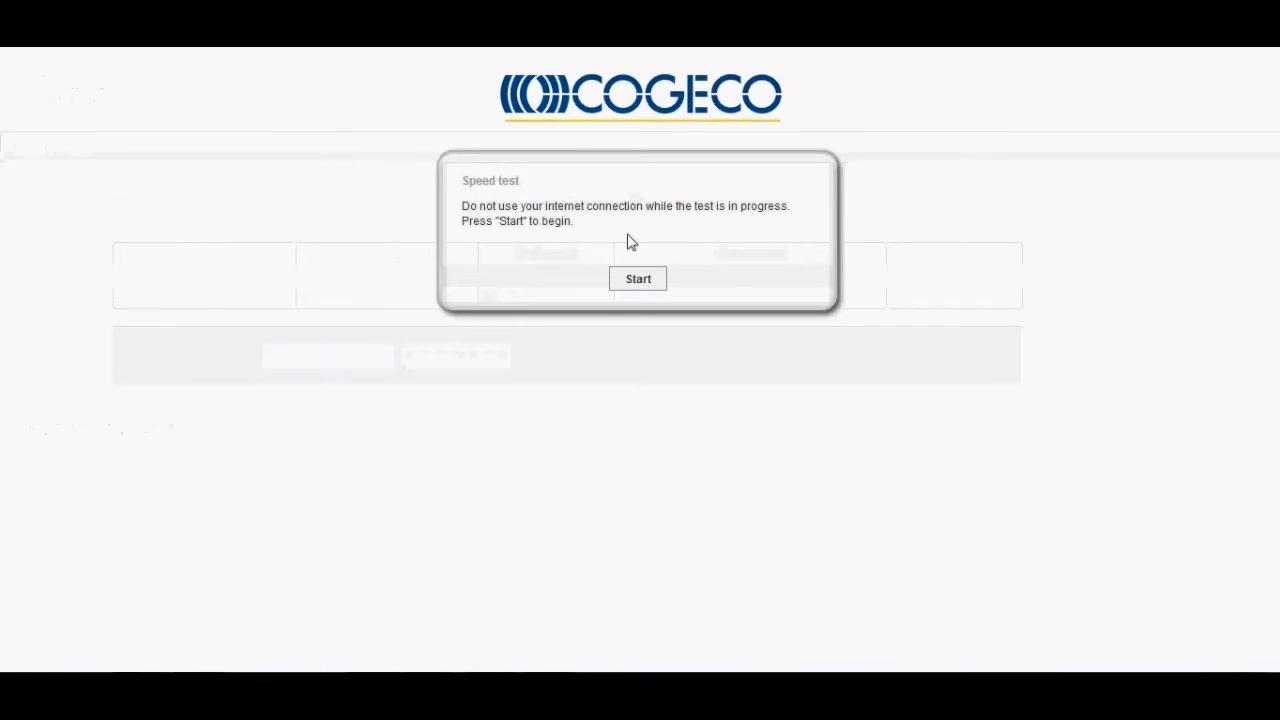
Step: Switch to the Cogeco speed test page and run a test of the internet connection
{"action": "left_click", "coordinate": [636, 278]}
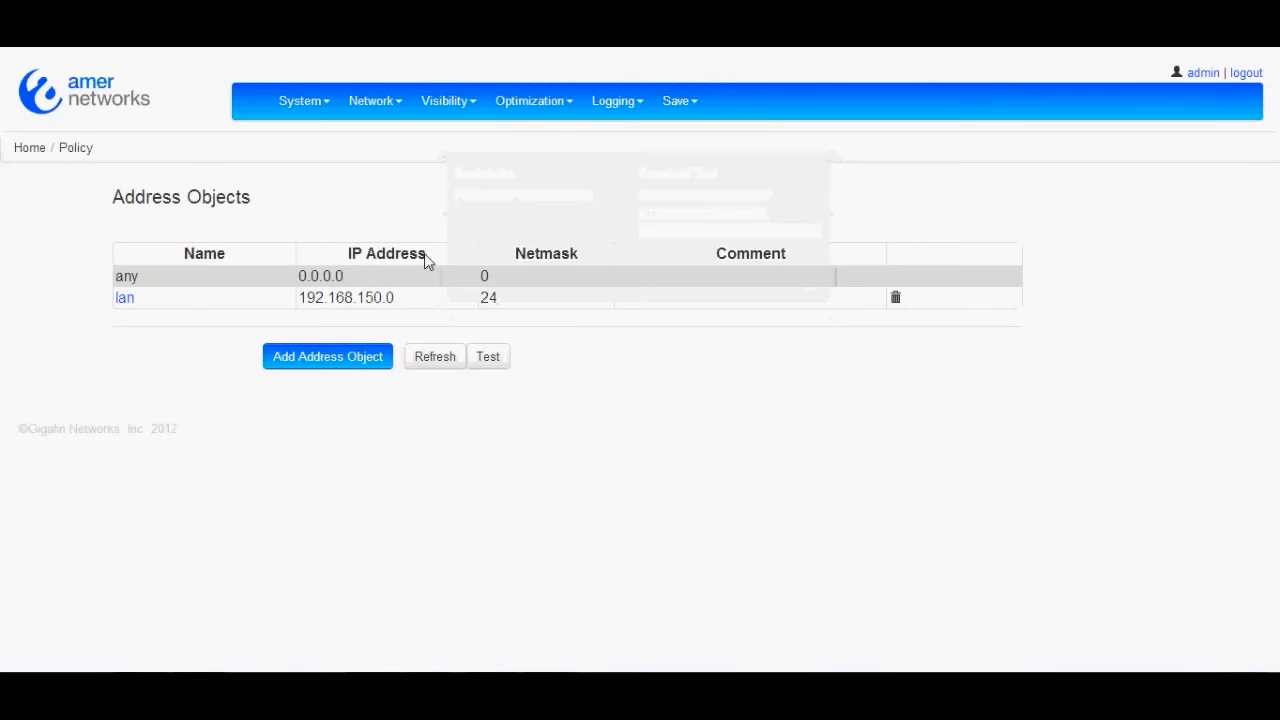
Step: Return to the Amer Networks interface and start an optimization policy named Local_LAN with lan as its source address
{"action": "left_click", "coordinate": [531, 118]}
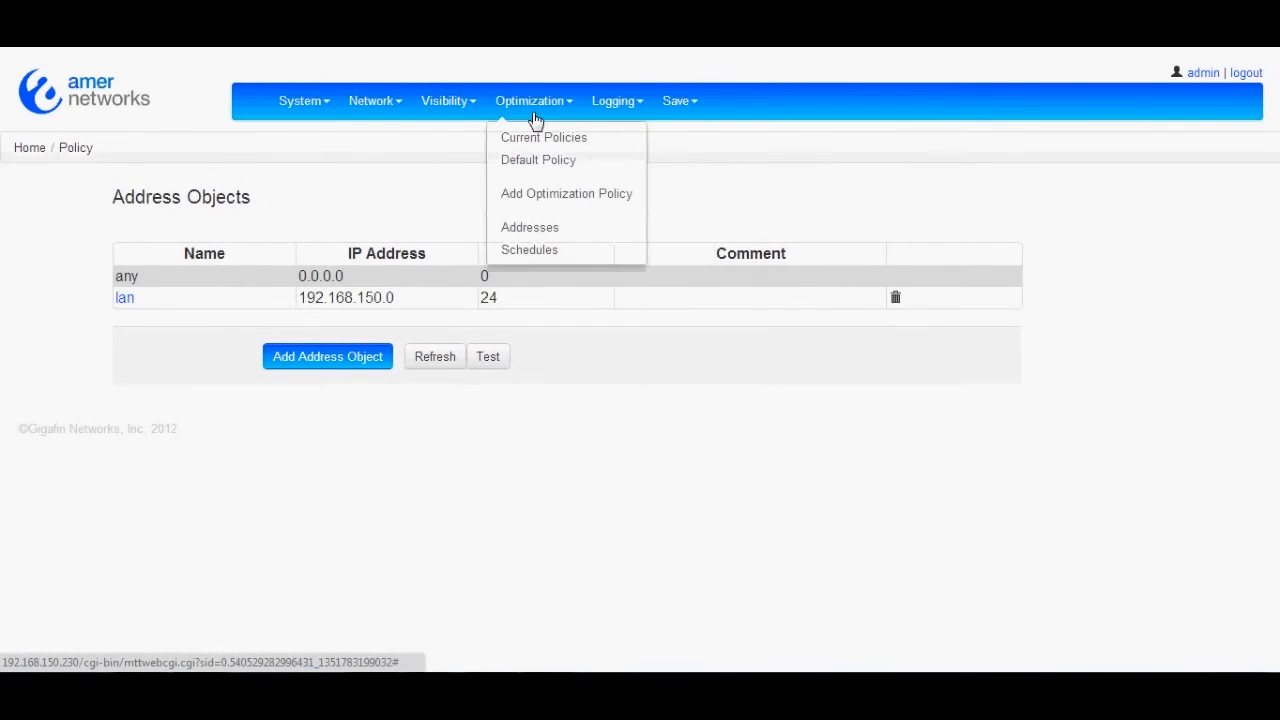
{"action": "left_click", "coordinate": [576, 200]}
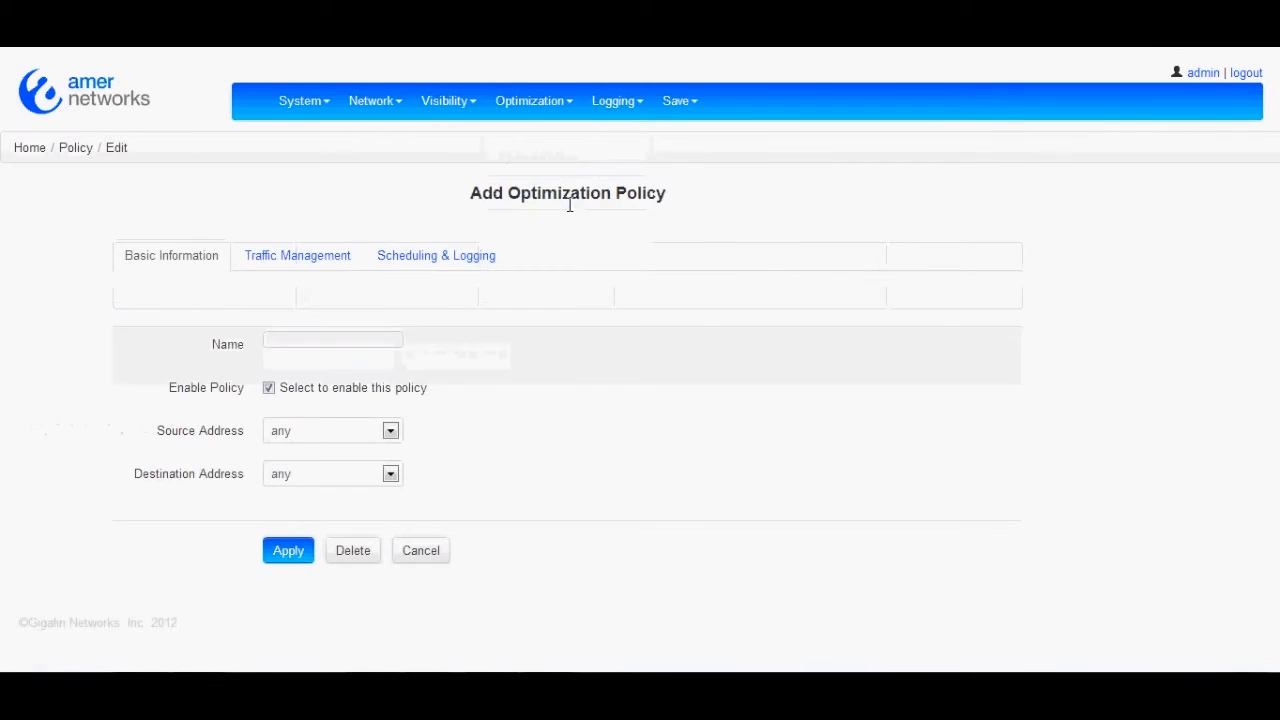
{"action": "left_click", "coordinate": [334, 341]}
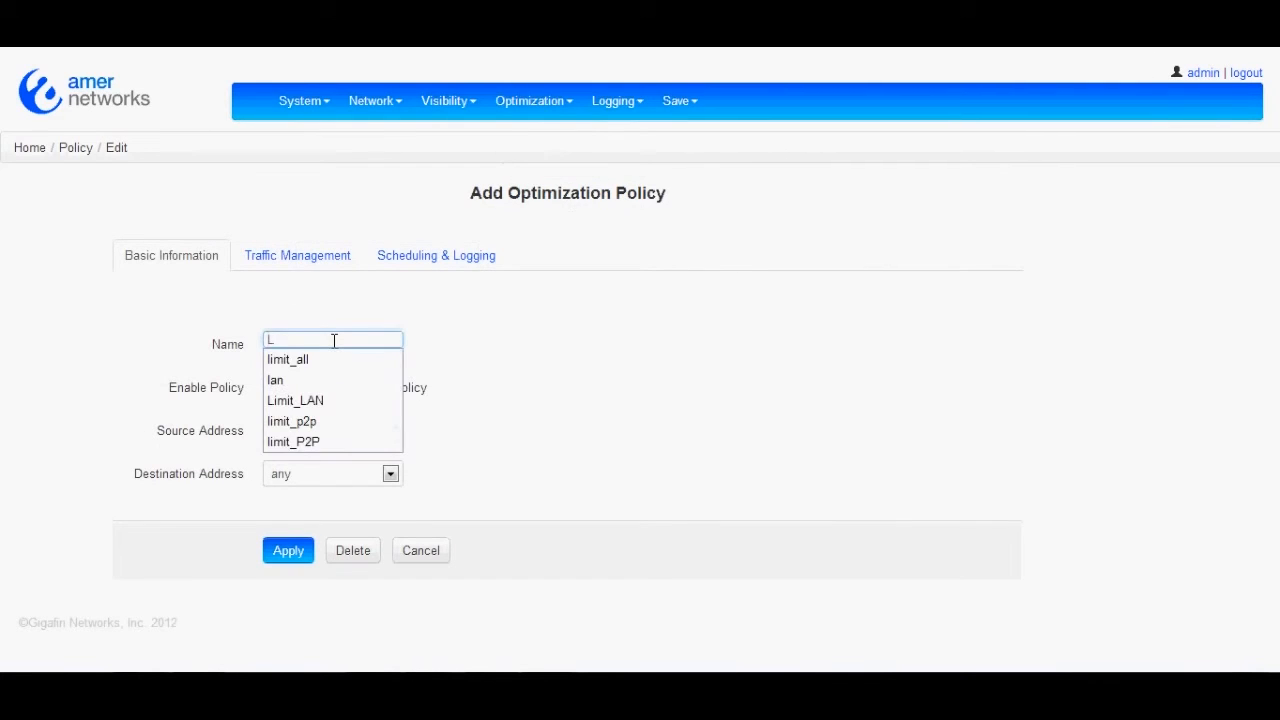
{"action": "type", "text": "Local_LAN"}
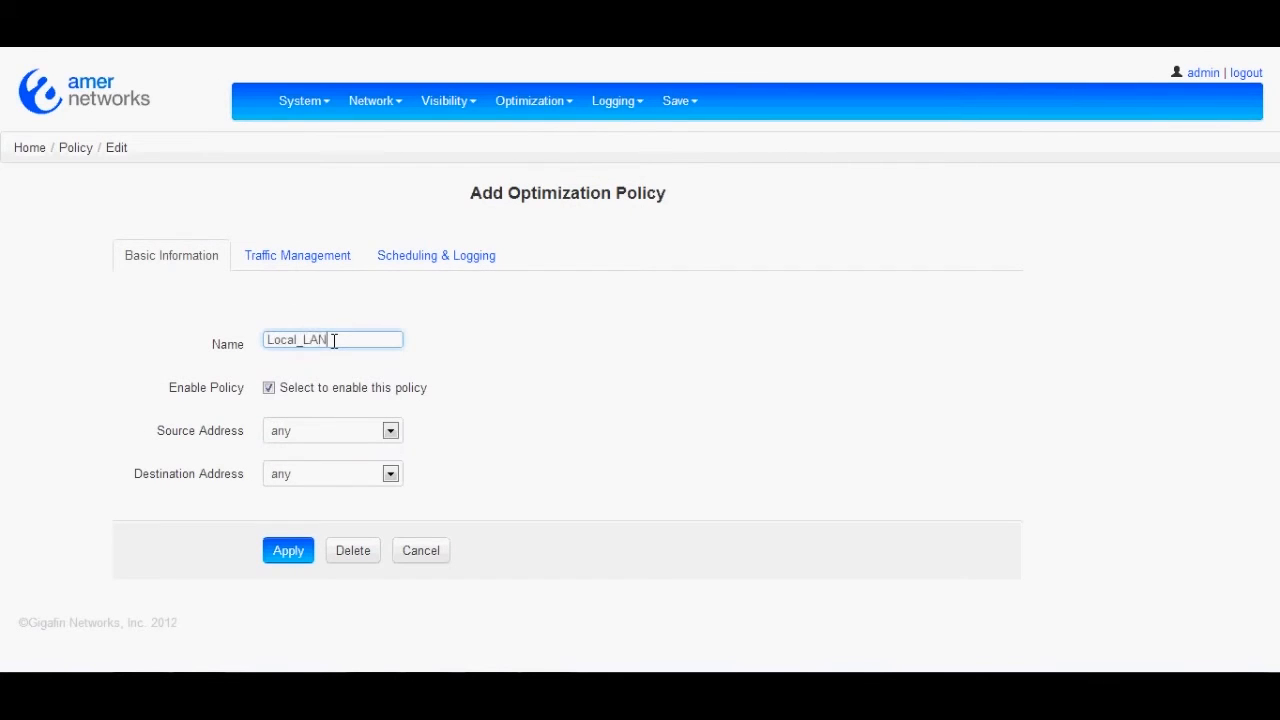
{"action": "left_click", "coordinate": [347, 432]}
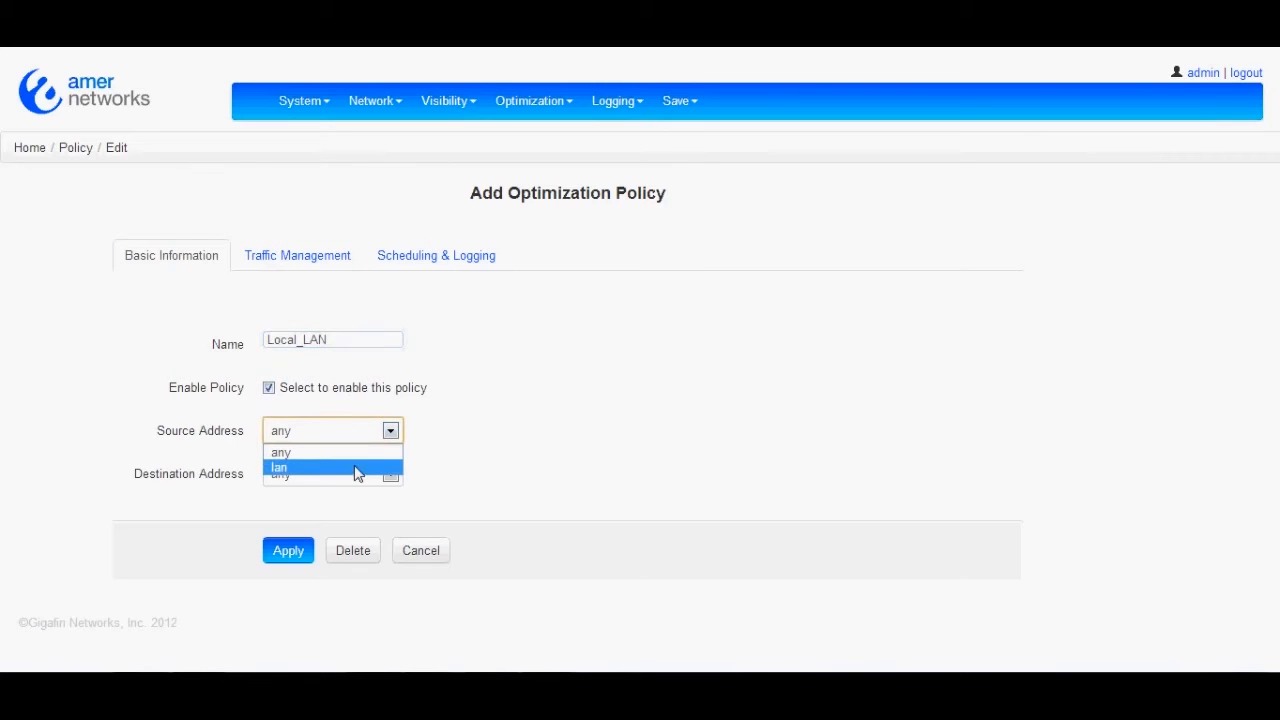
{"action": "left_click", "coordinate": [358, 468]}
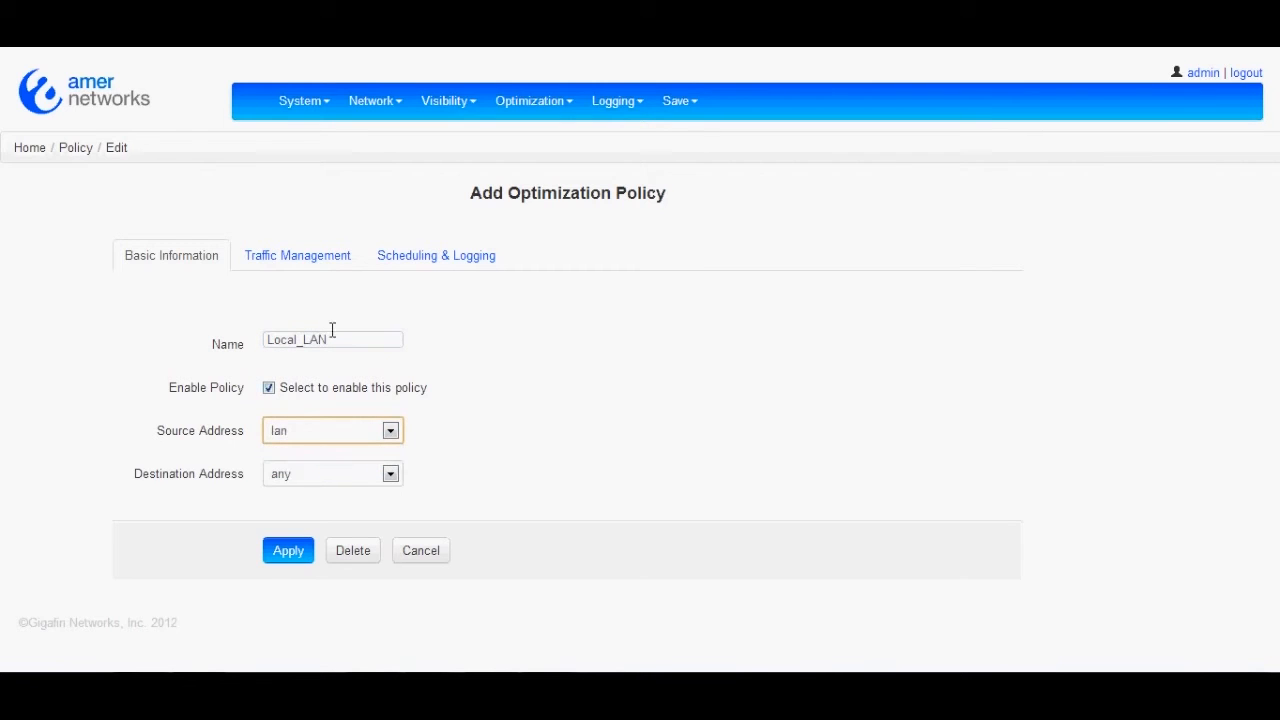
Step: Set the policy's traffic type to any service and its action to Limit
{"action": "left_click", "coordinate": [279, 263]}
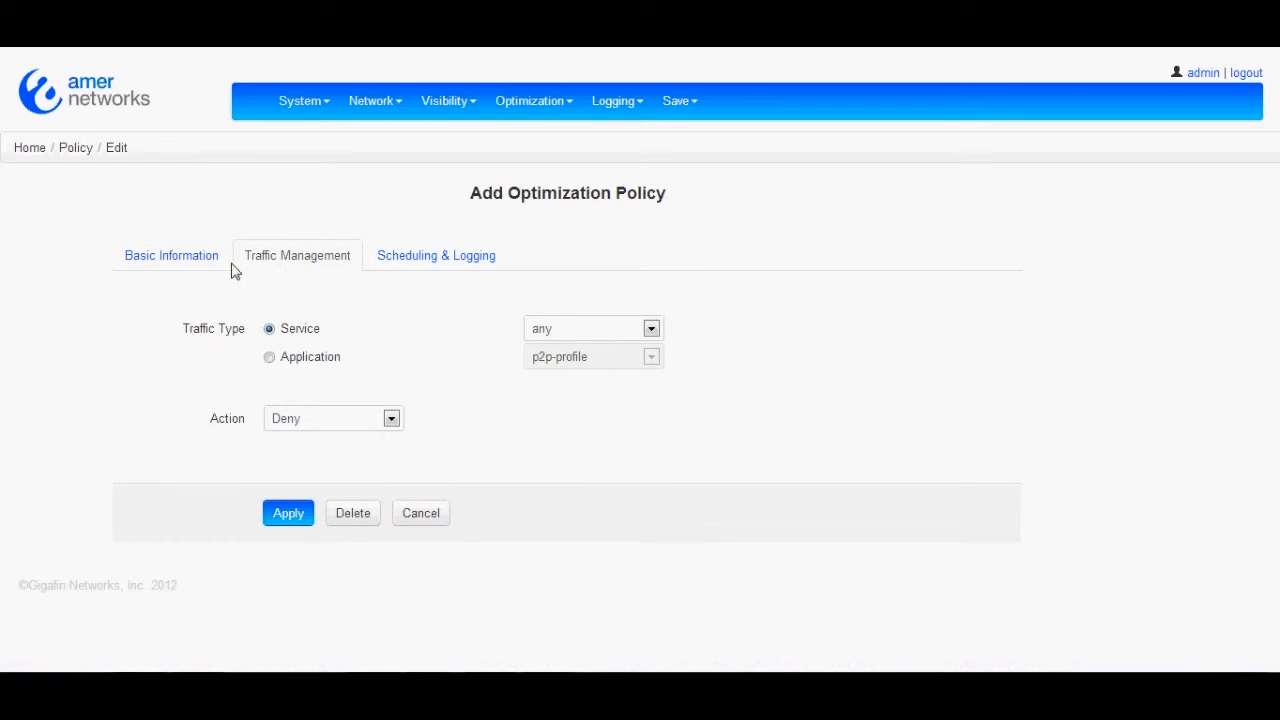
{"action": "left_click", "coordinate": [594, 330]}
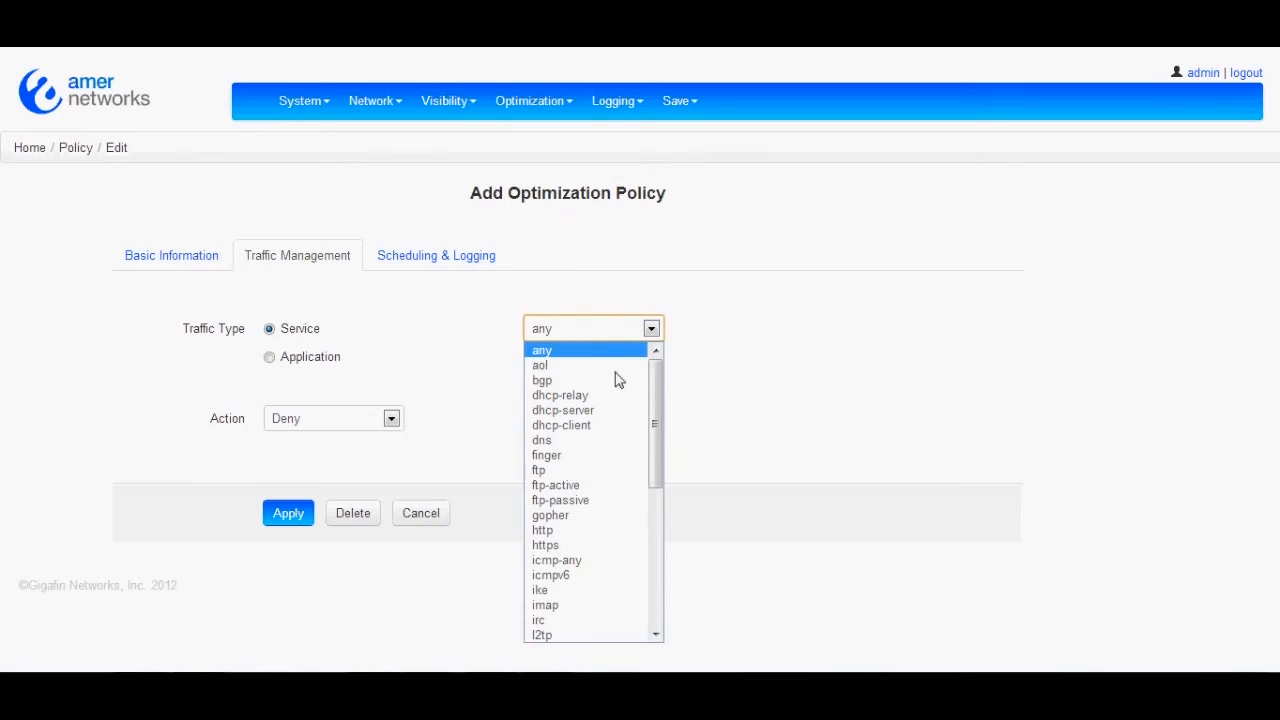
{"action": "mouse_move", "coordinate": [652, 436]}
{"action": "left_mouse_down"}
{"action": "mouse_move", "coordinate": [656, 536]}
{"action": "mouse_move", "coordinate": [653, 427]}
{"action": "left_mouse_up"}
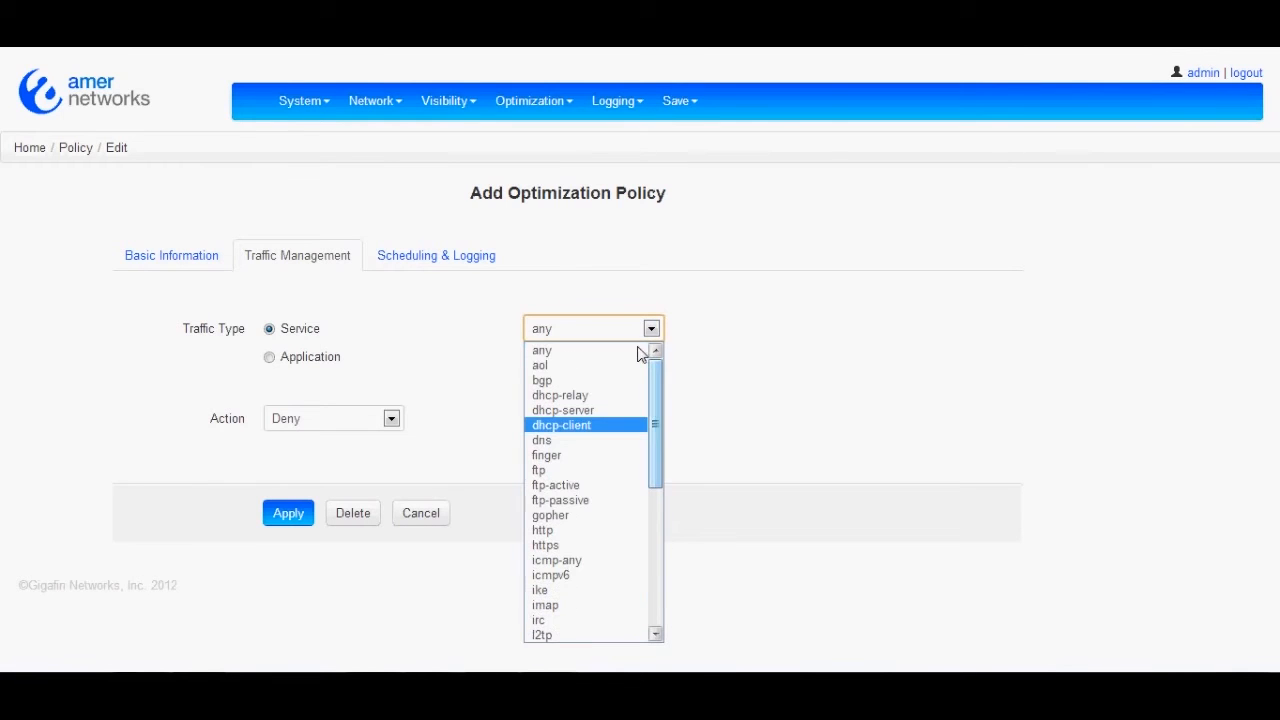
{"action": "left_click", "coordinate": [565, 352]}
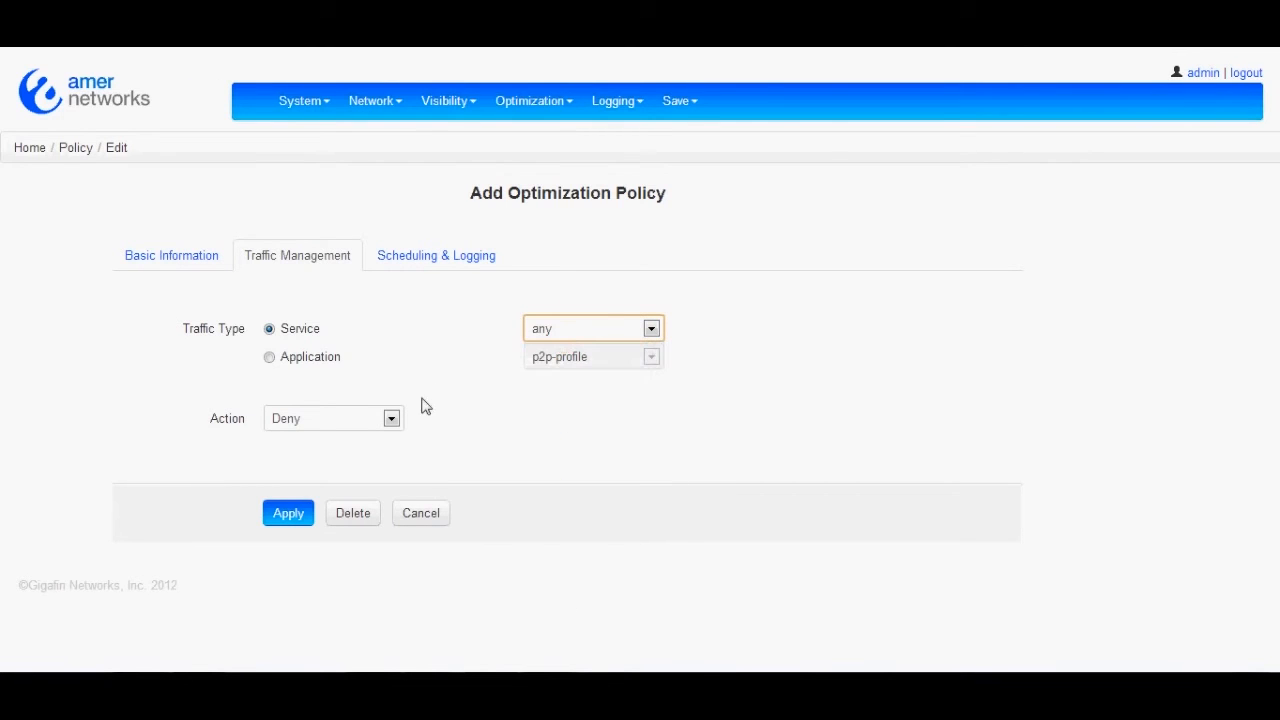
{"action": "left_click", "coordinate": [385, 421]}
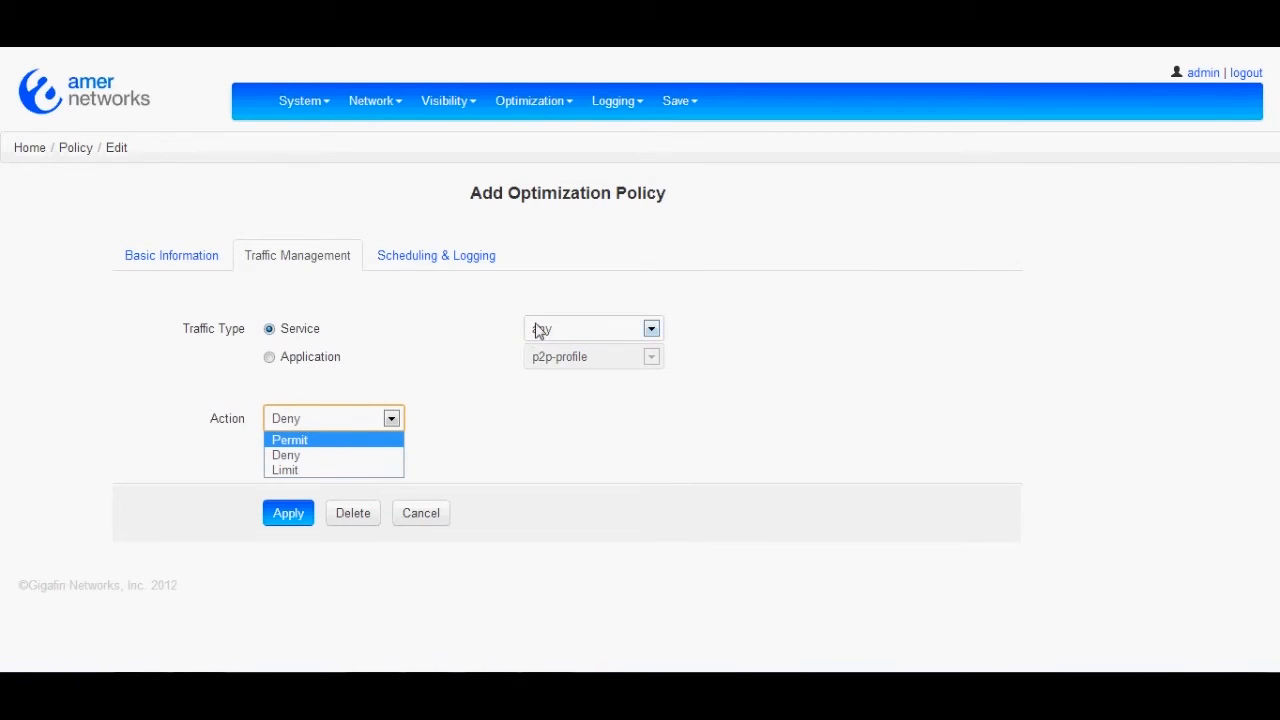
{"action": "left_click", "coordinate": [313, 472]}
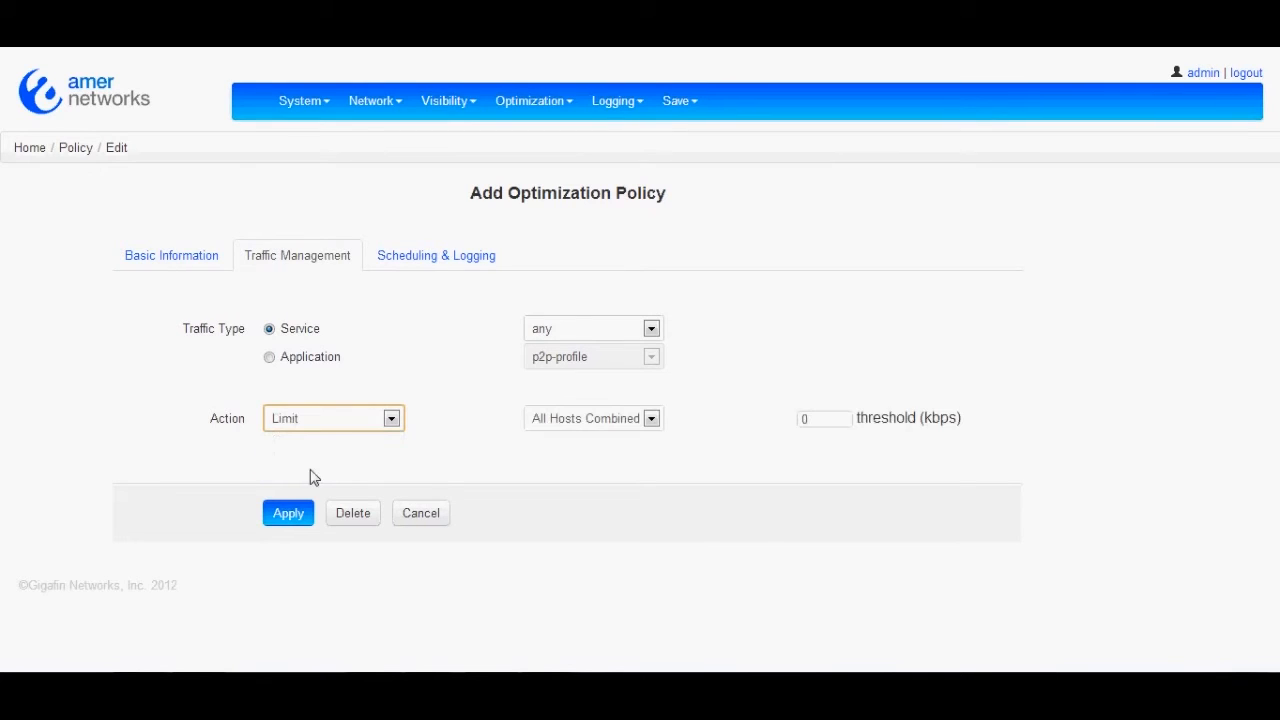
Step: Make the policy's limit apply per host with a threshold of 1024 kbps
{"action": "left_click", "coordinate": [600, 424]}
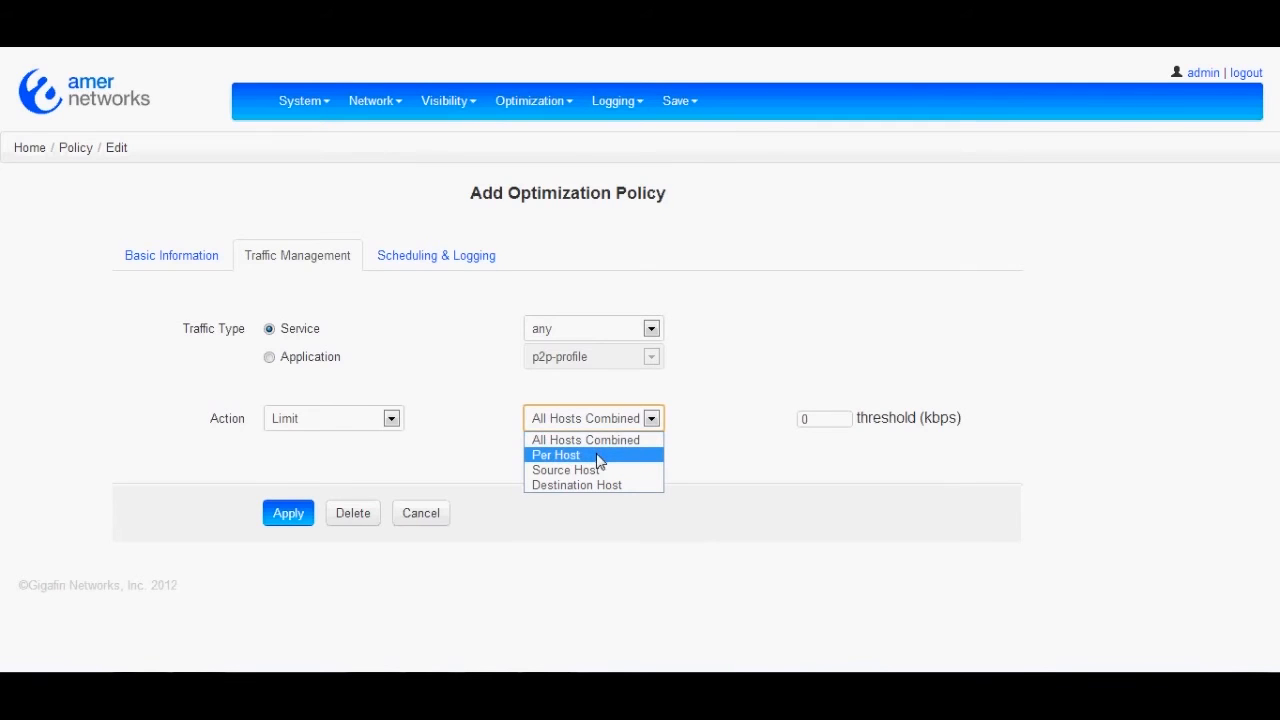
{"action": "left_click", "coordinate": [598, 460]}
{"action": "double_click", "coordinate": [810, 418]}
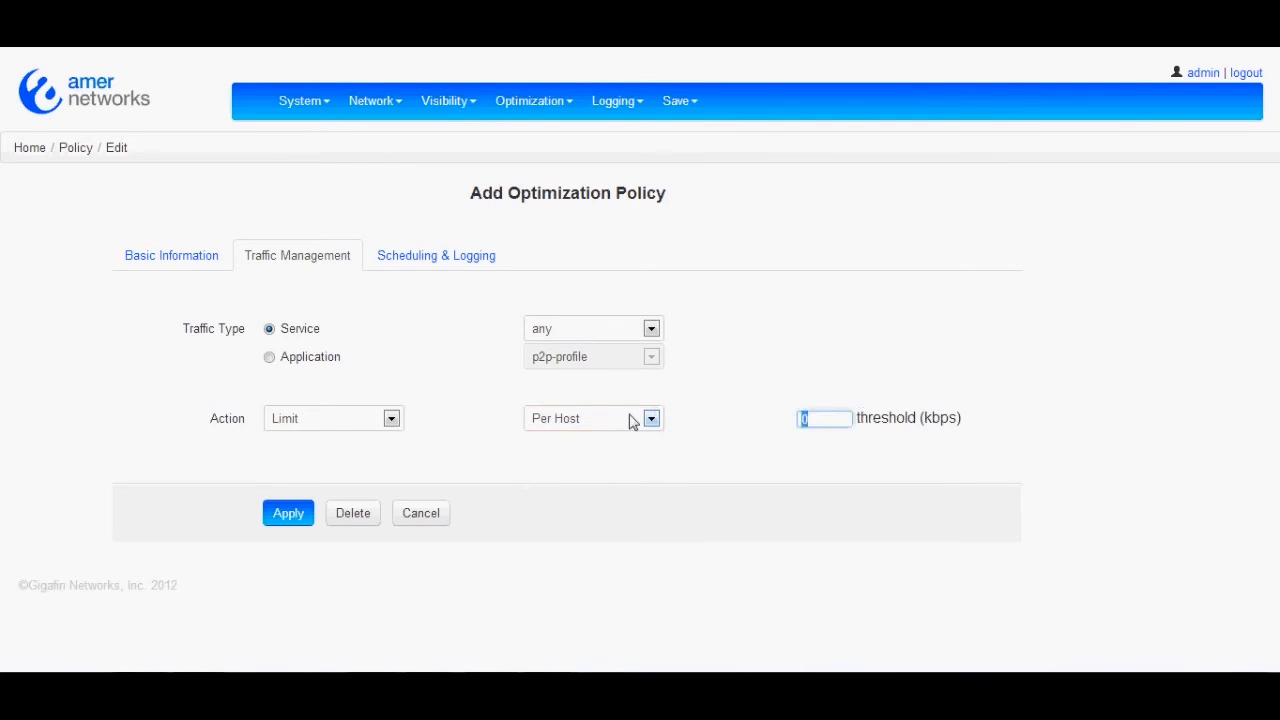
{"action": "type", "text": "1024"}
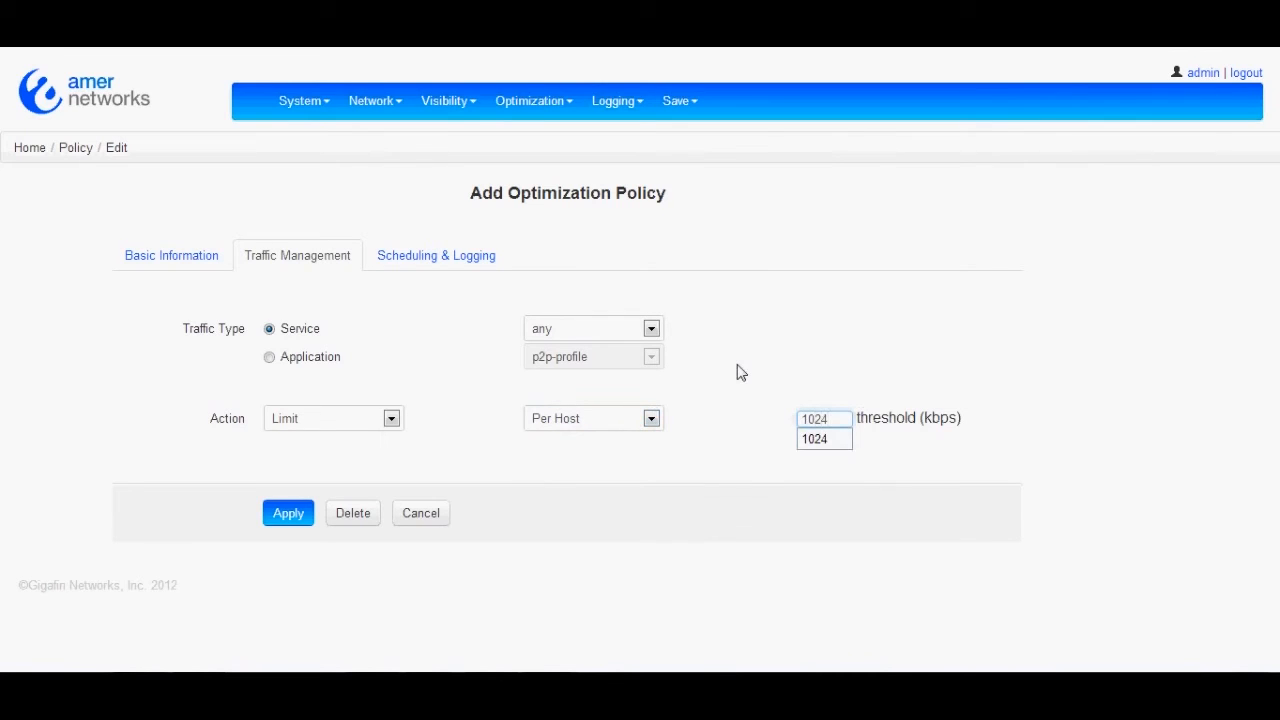
{"action": "left_click", "coordinate": [738, 366]}
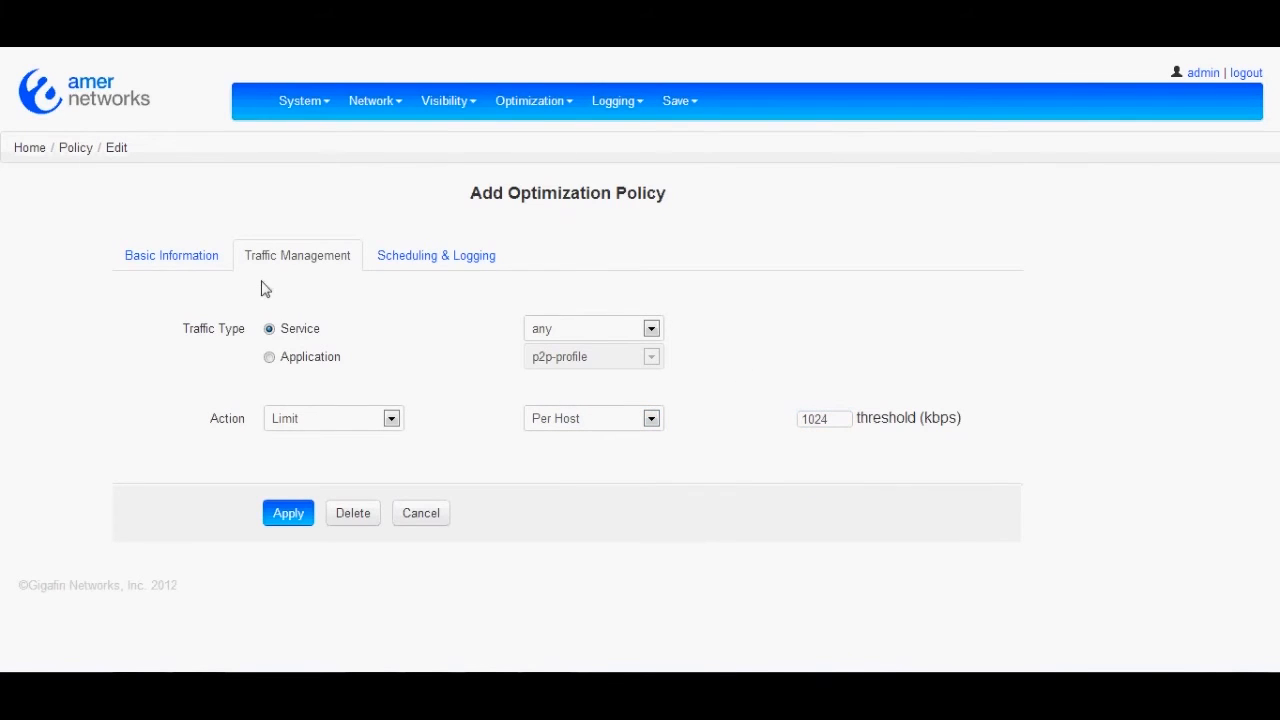
Step: Enable NetFlow and Top Talkers visibility for the policy and apply it
{"action": "left_click", "coordinate": [412, 263]}
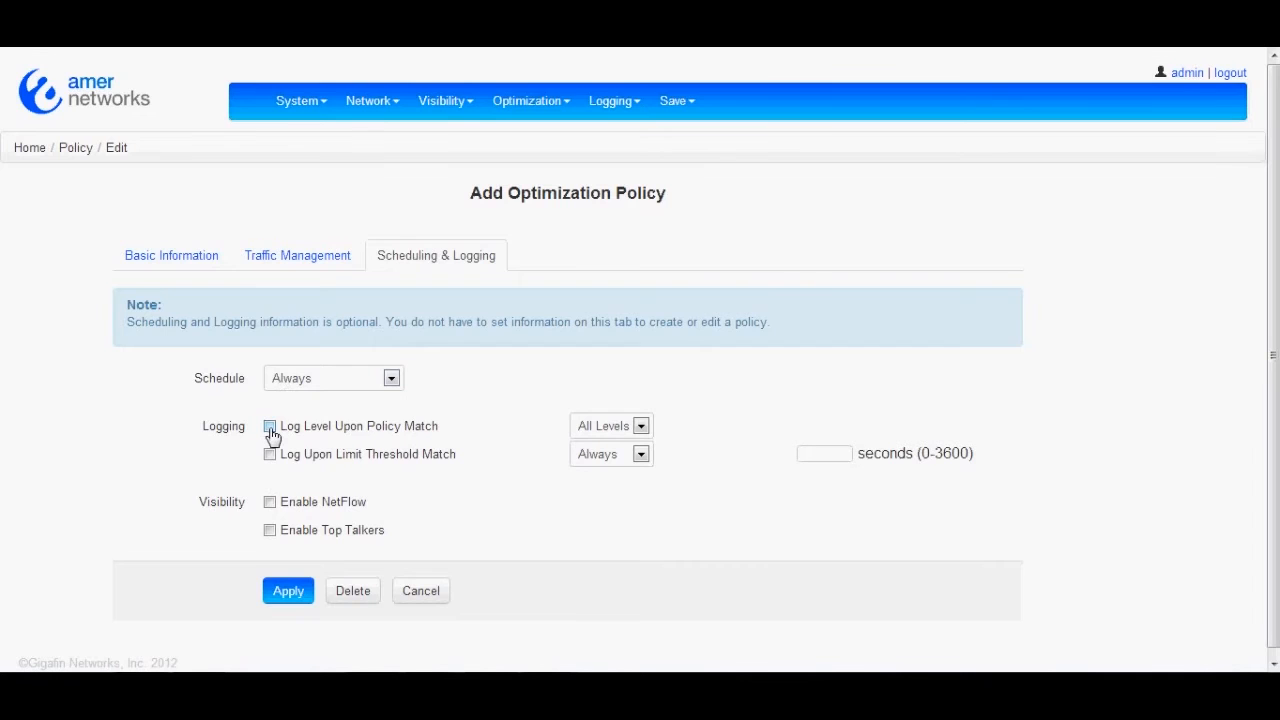
{"action": "left_click", "coordinate": [272, 509]}
{"action": "left_click", "coordinate": [272, 535]}
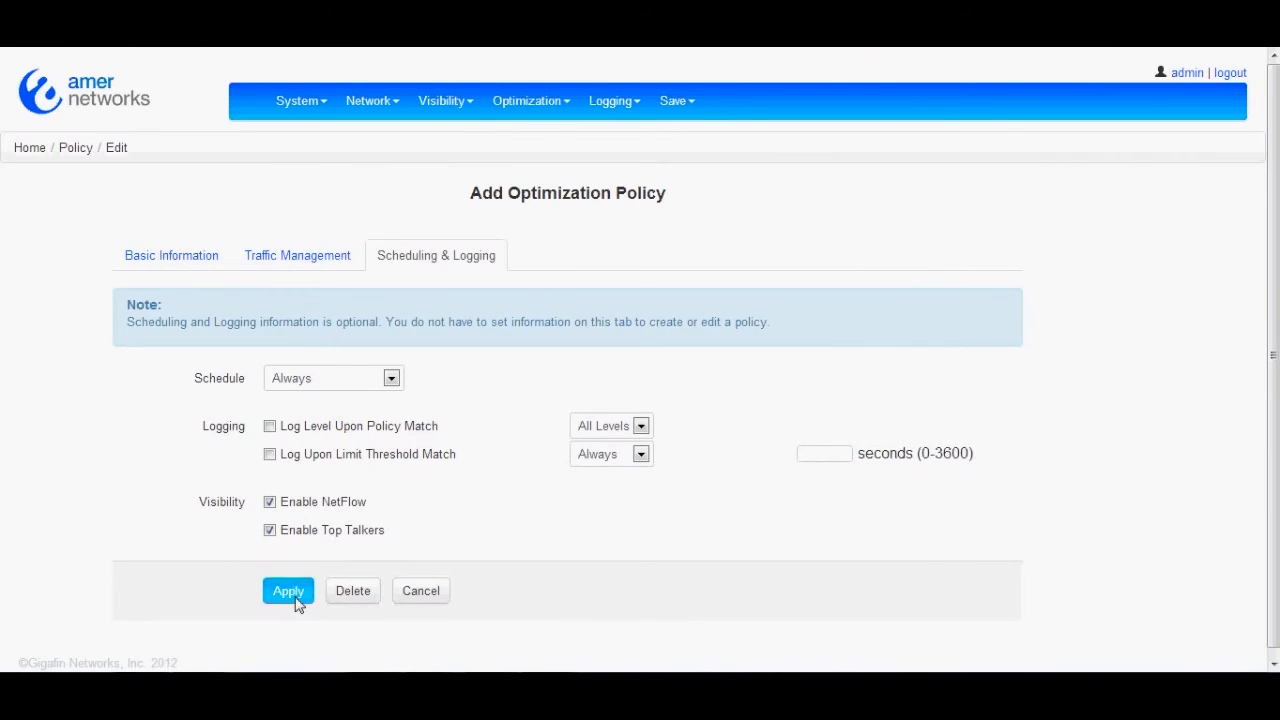
{"action": "left_click", "coordinate": [295, 600]}
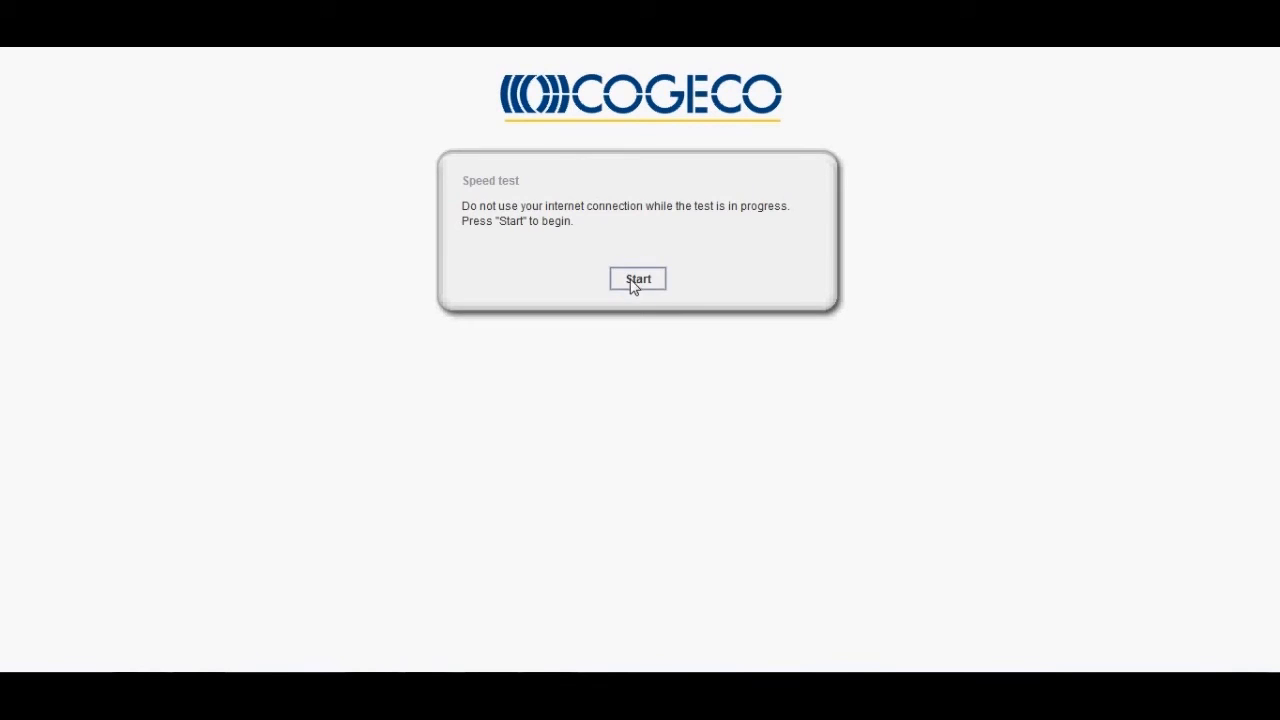
Step: Switch to the Cogeco speed test page and rerun the test with the Local_LAN policy applied
{"action": "left_click", "coordinate": [637, 280]}
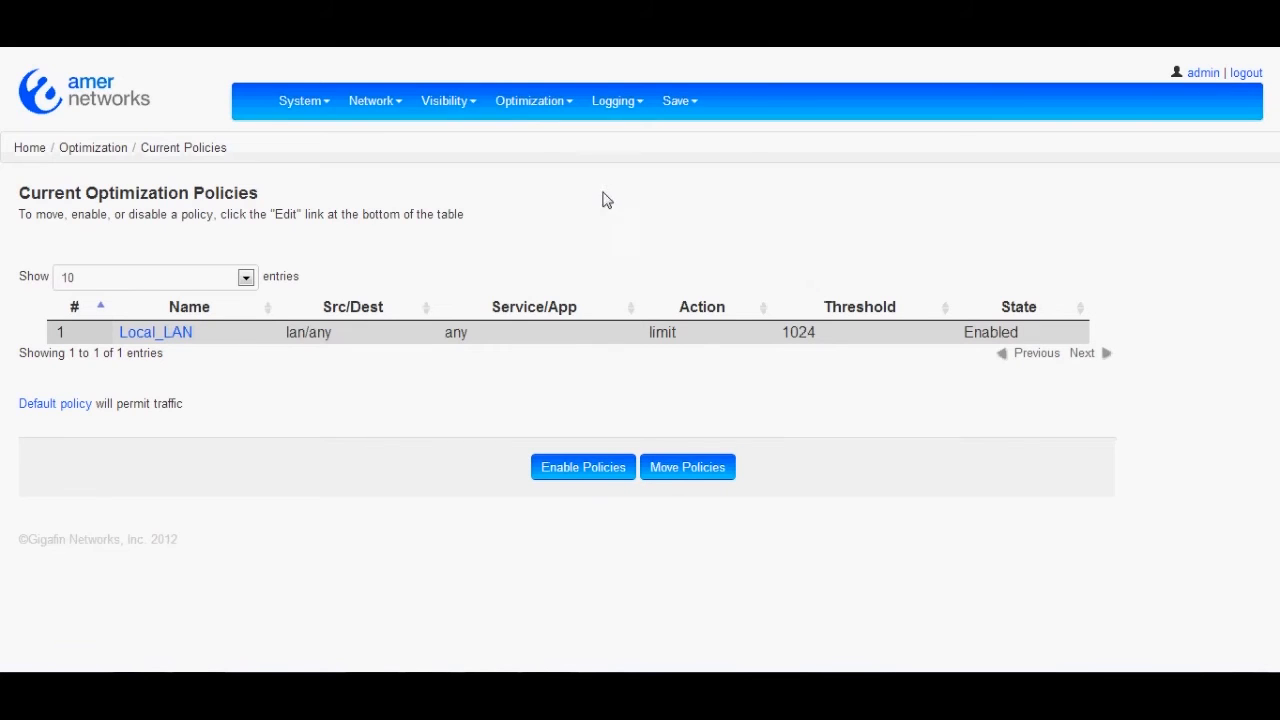
Step: Start a new address object and name it server
{"action": "left_click", "coordinate": [516, 104]}
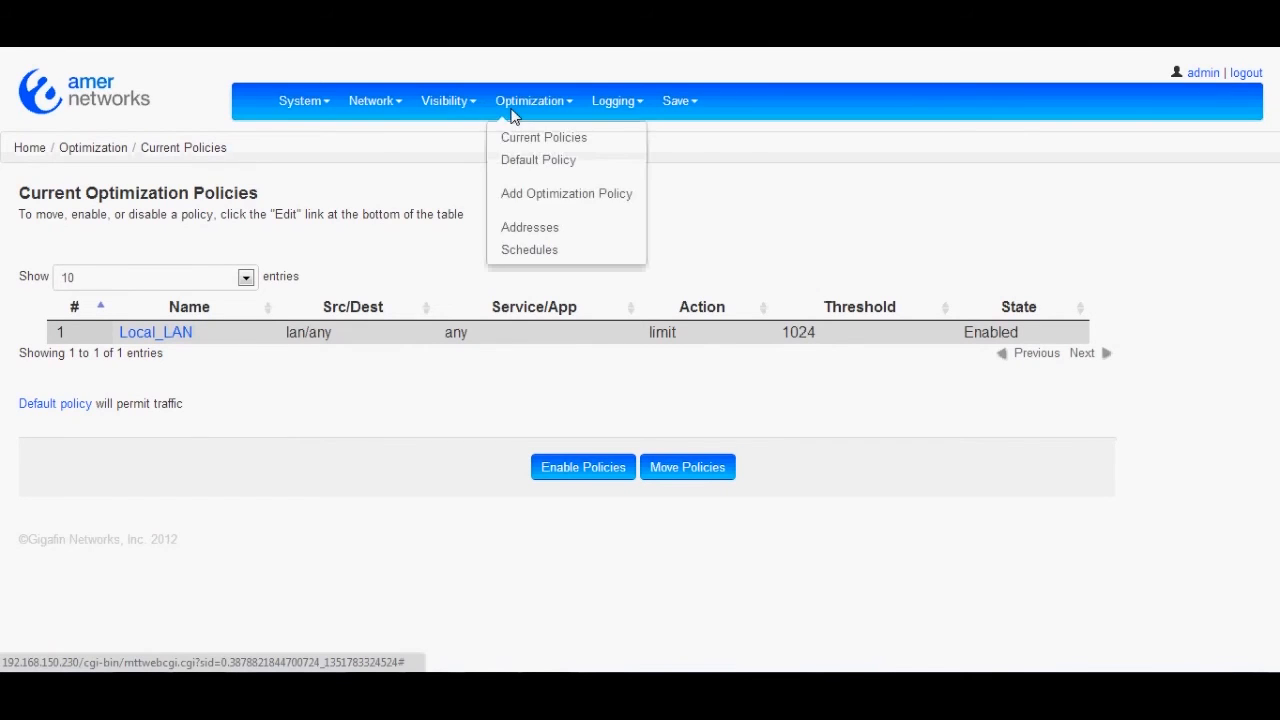
{"action": "left_click", "coordinate": [553, 194]}
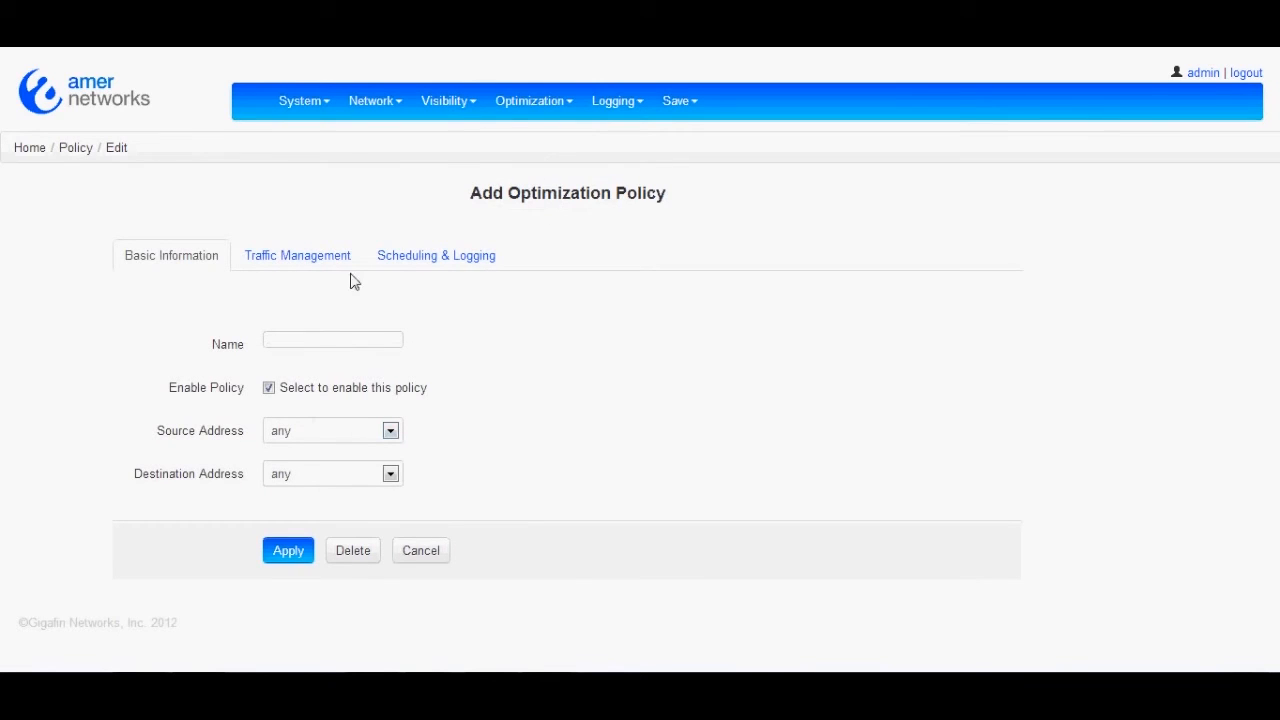
{"action": "left_click", "coordinate": [523, 104]}
{"action": "left_click", "coordinate": [568, 237]}
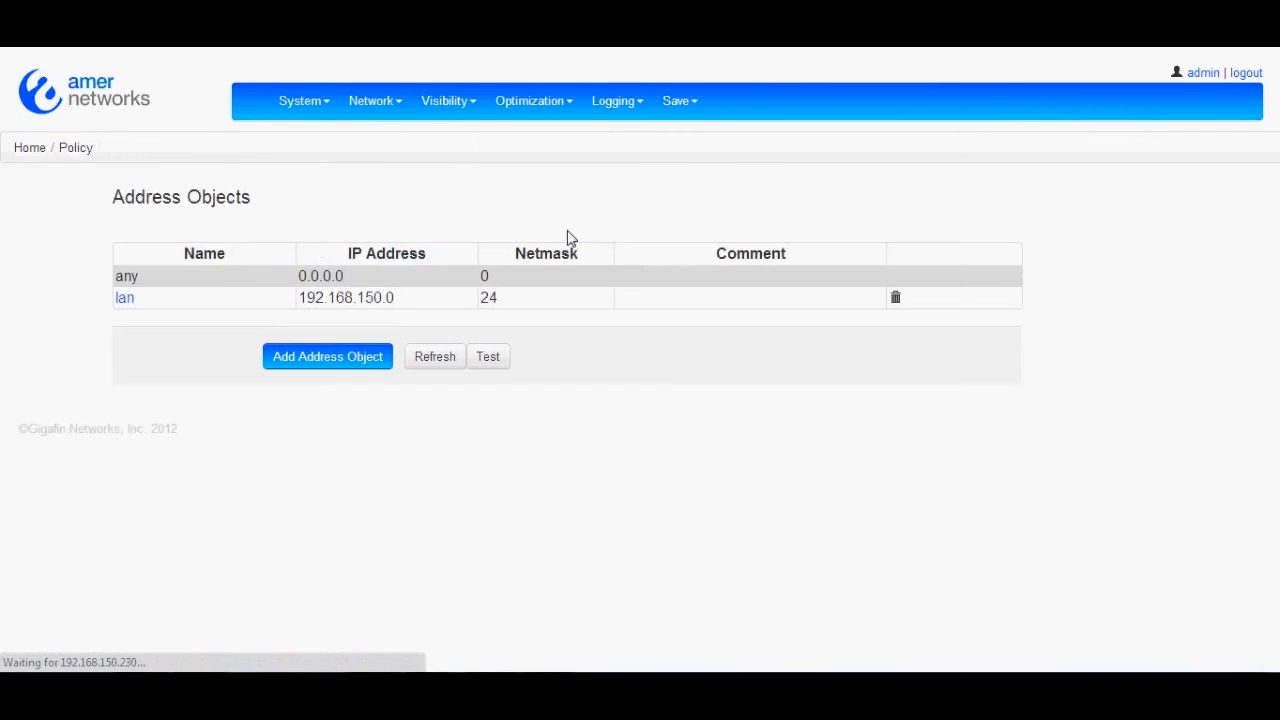
{"action": "left_click", "coordinate": [347, 358]}
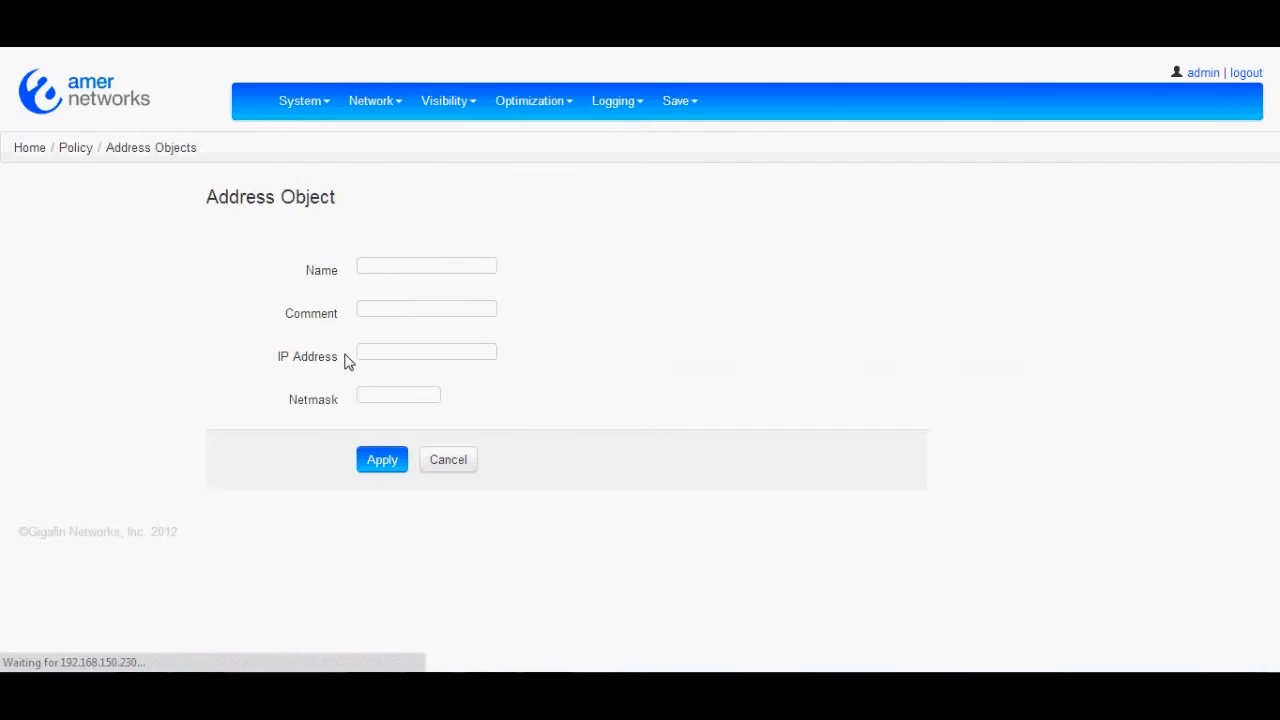
{"action": "left_click", "coordinate": [379, 268]}
{"action": "type", "text": "server"}
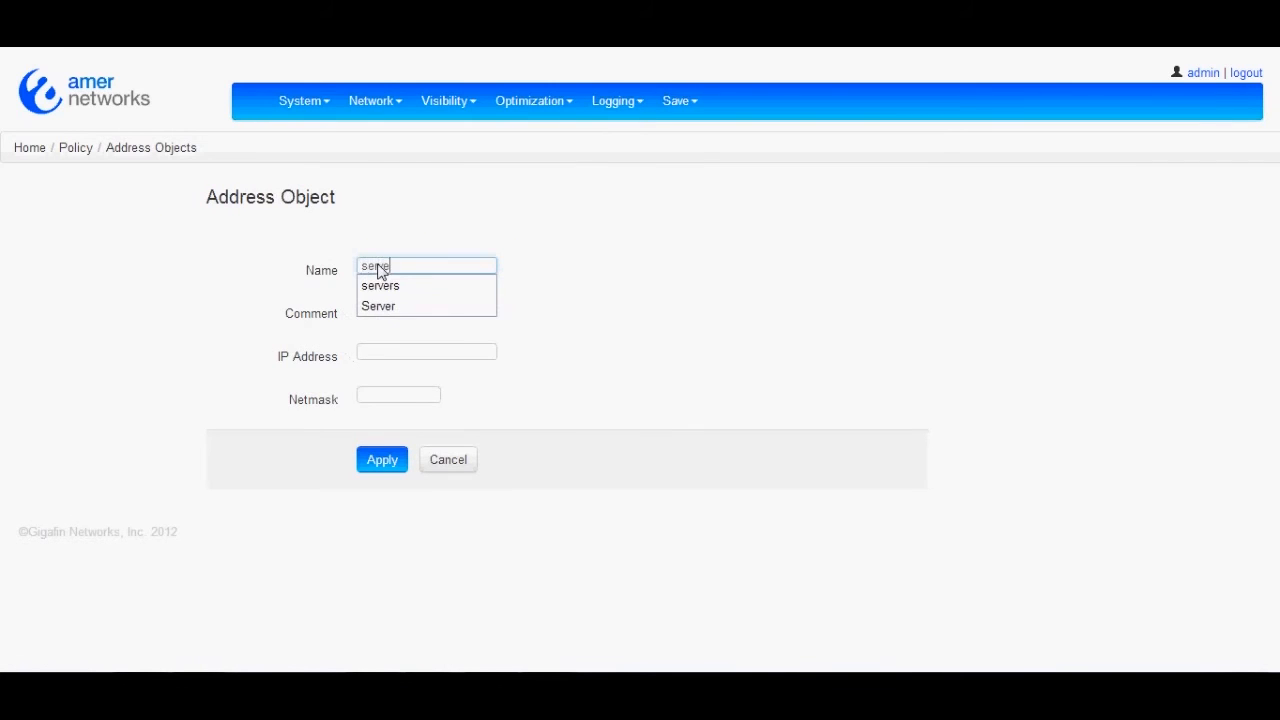
Step: Set the server address object's IP address to 192.168.150.125 with netmask 32 and apply it
{"action": "left_click", "coordinate": [417, 360]}
{"action": "type", "text": "192.1"}
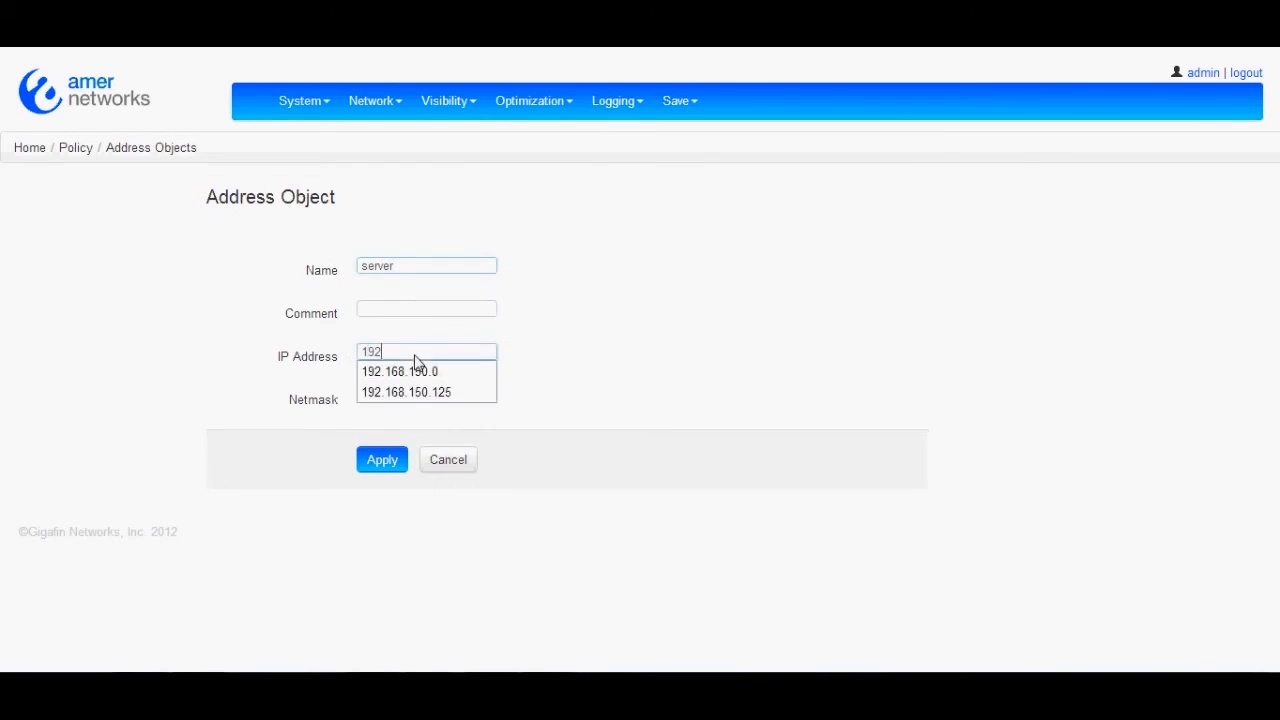
{"action": "key", "text": "Down"}
{"action": "key", "text": "Down"}
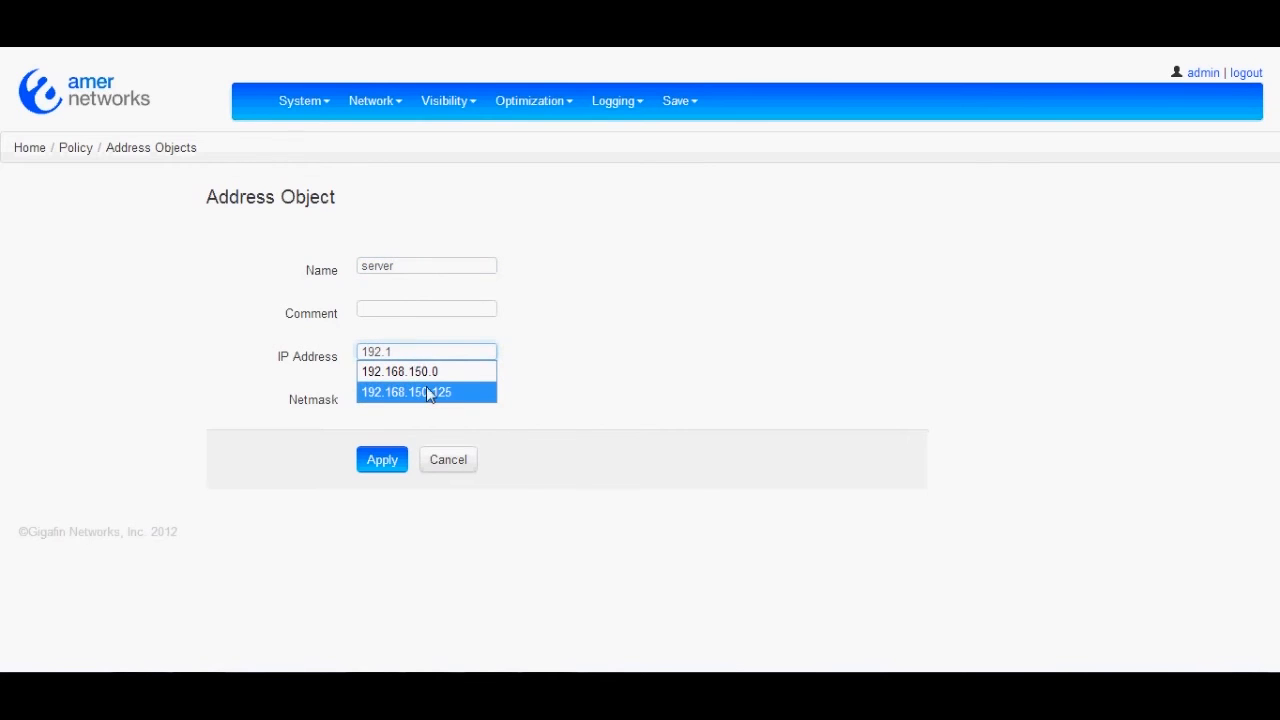
{"action": "left_click", "coordinate": [429, 394]}
{"action": "left_click", "coordinate": [404, 398]}
{"action": "type", "text": "3"}
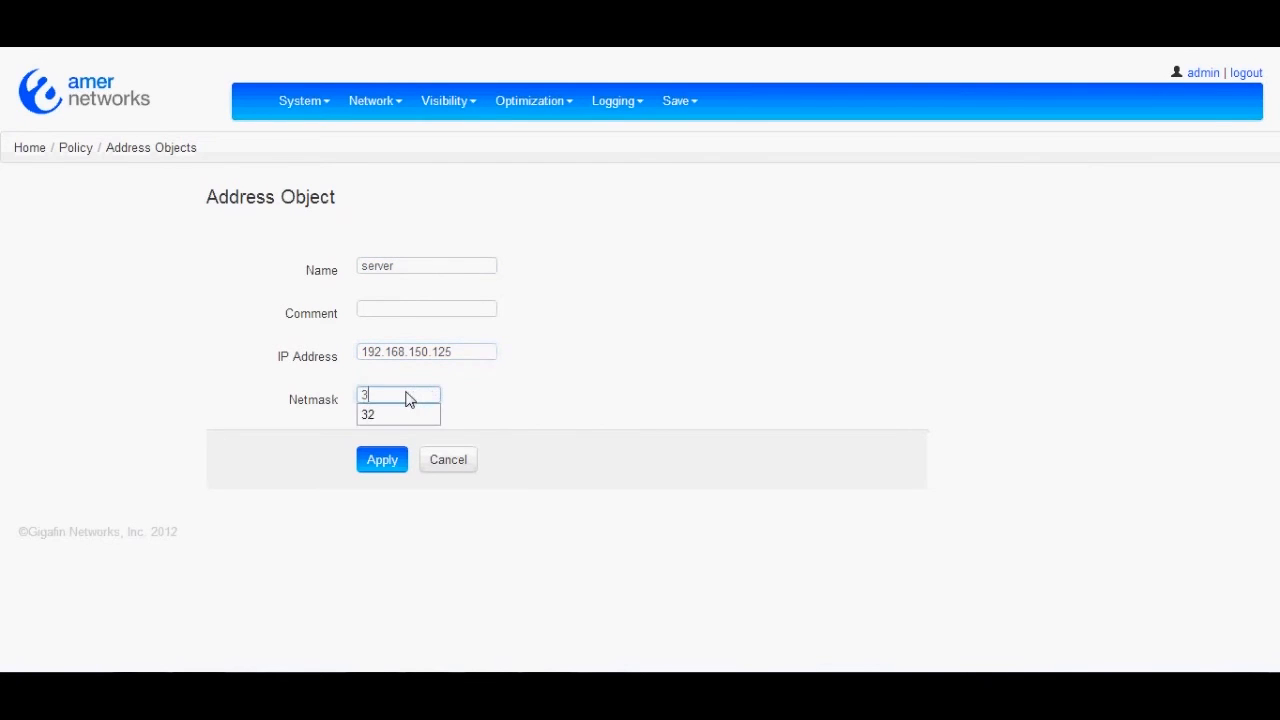
{"action": "type", "text": "2"}
{"action": "left_click", "coordinate": [528, 400]}
{"action": "left_click", "coordinate": [390, 462]}
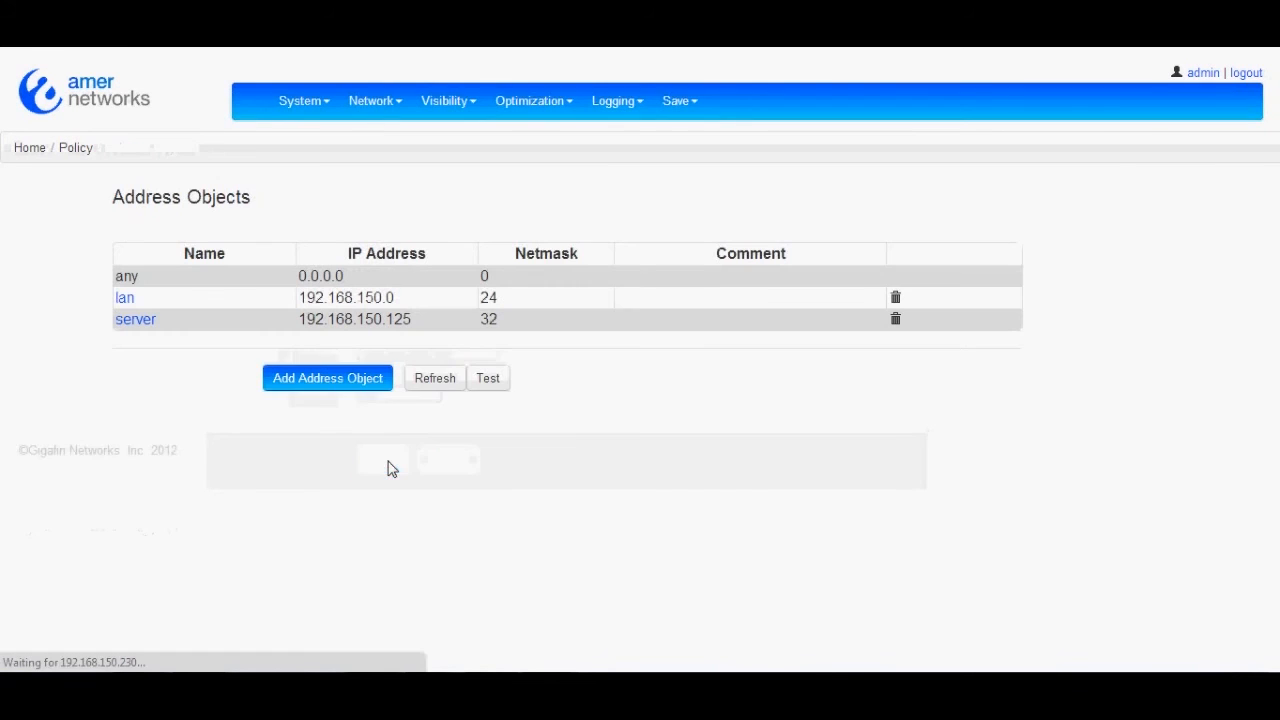
Step: Start a new optimization policy named server with the server address object as its source
{"action": "left_click", "coordinate": [519, 106]}
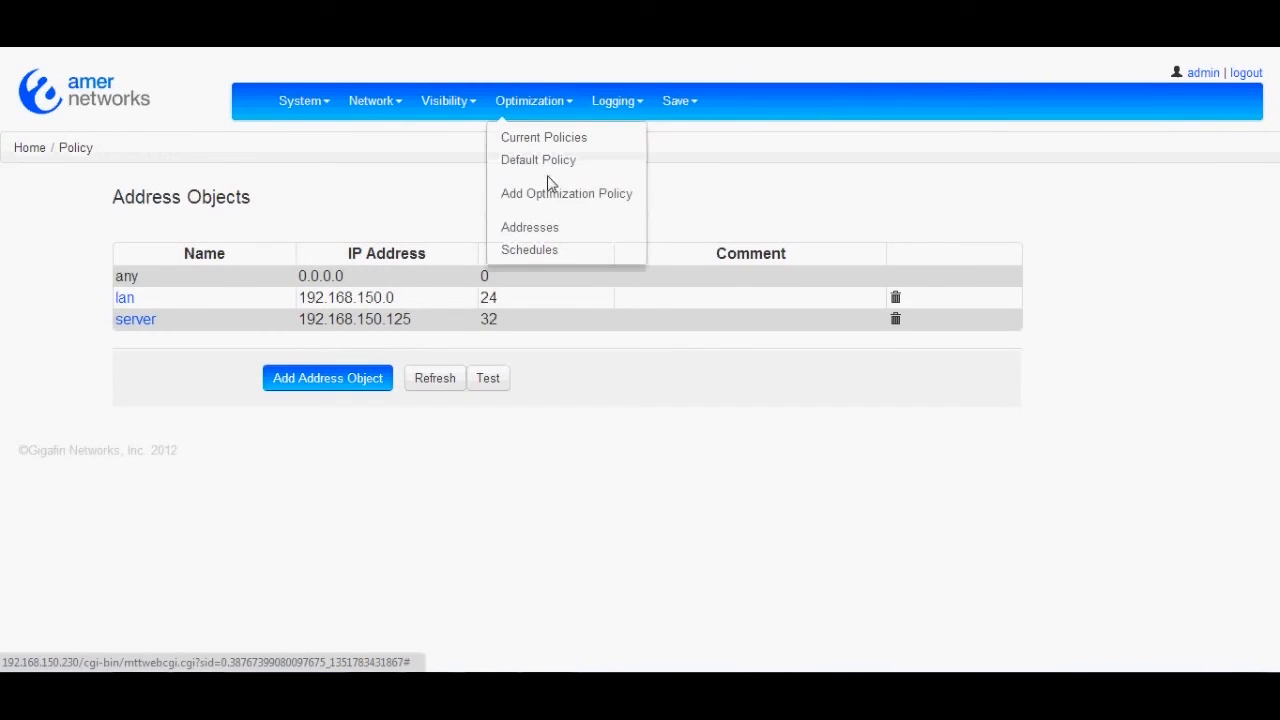
{"action": "left_click", "coordinate": [554, 196]}
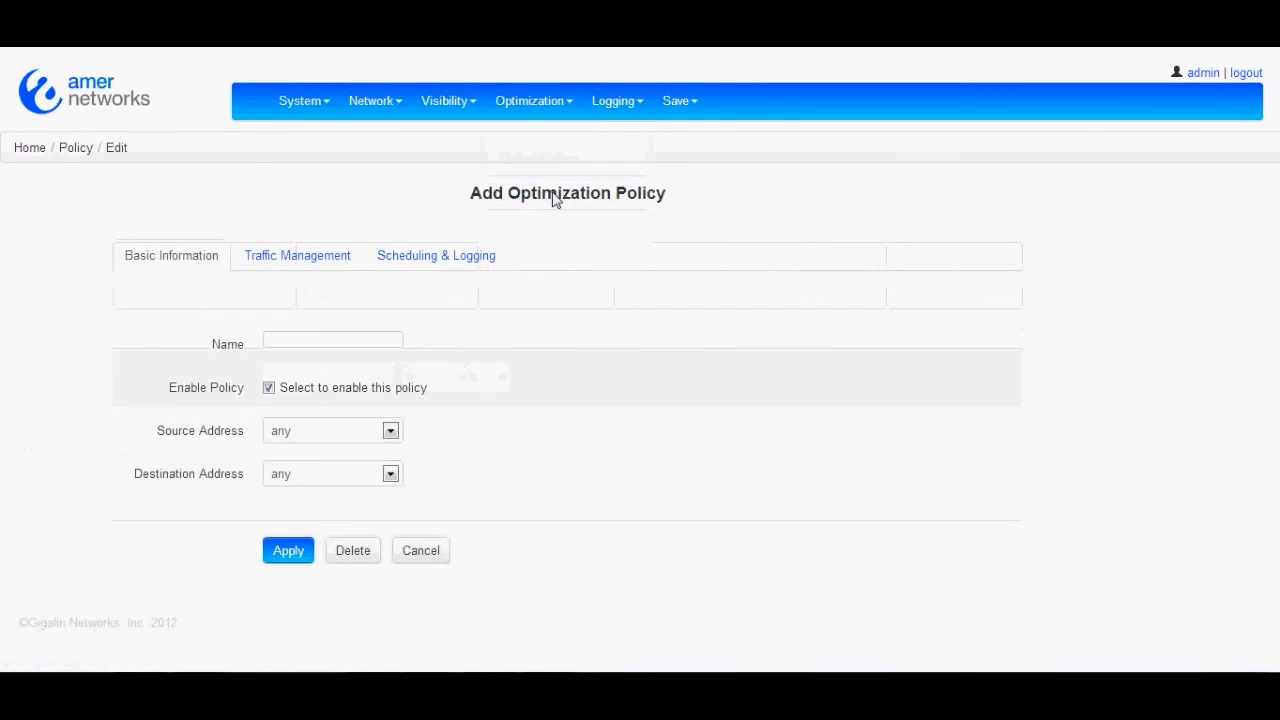
{"action": "left_click", "coordinate": [350, 433]}
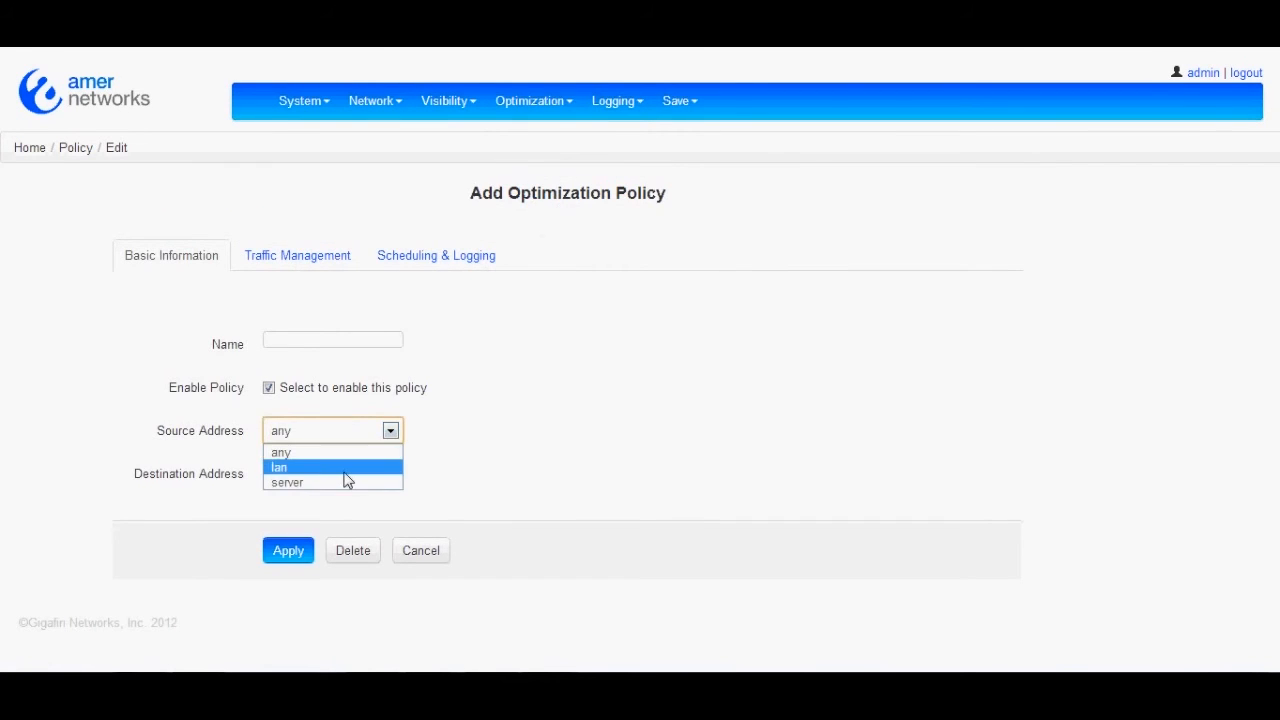
{"action": "left_click", "coordinate": [345, 483]}
{"action": "left_click", "coordinate": [301, 341]}
{"action": "type", "text": "se"}
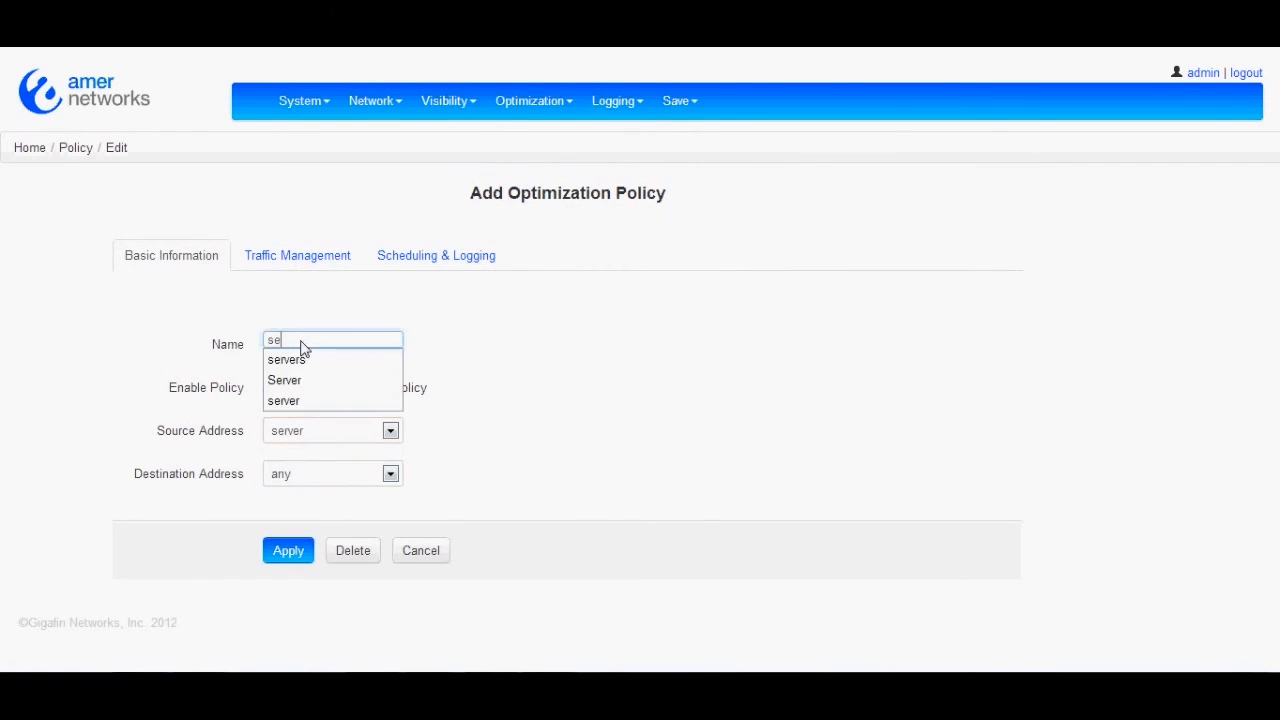
{"action": "type", "text": "rver"}
Step: Set the server policy's action to Permit and apply the policy
{"action": "left_click", "coordinate": [282, 261]}
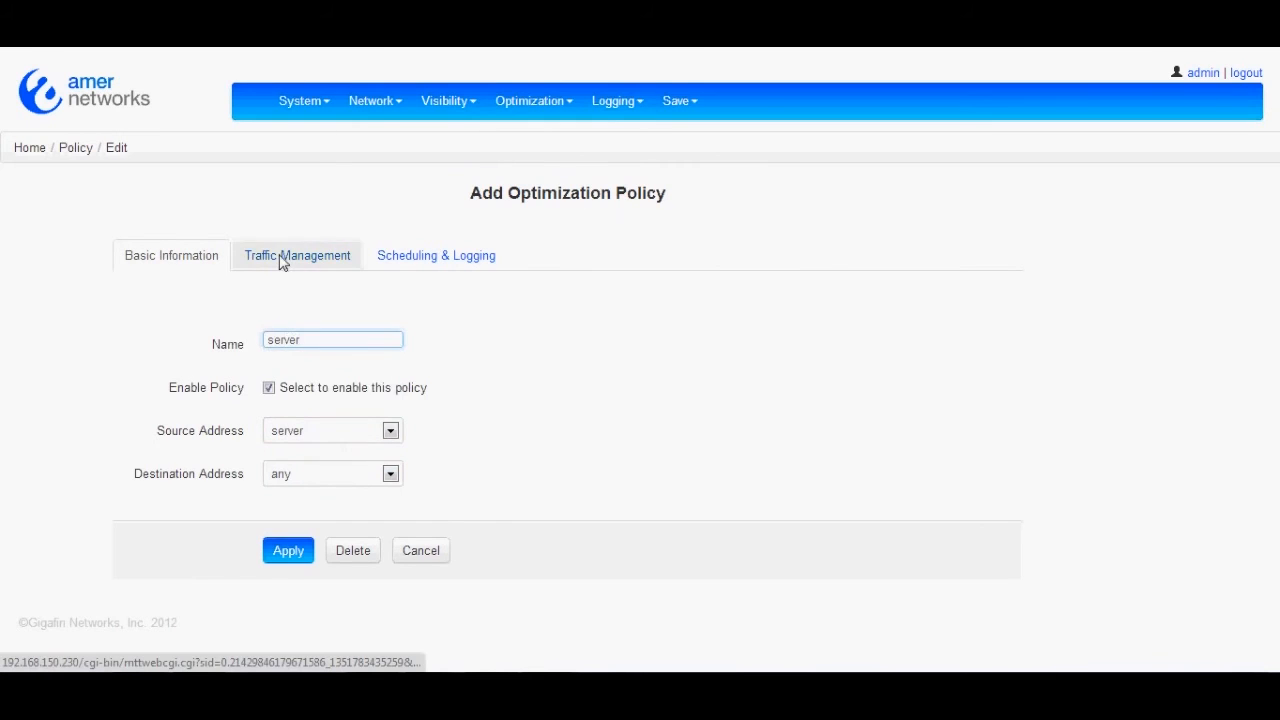
{"action": "left_click", "coordinate": [340, 422]}
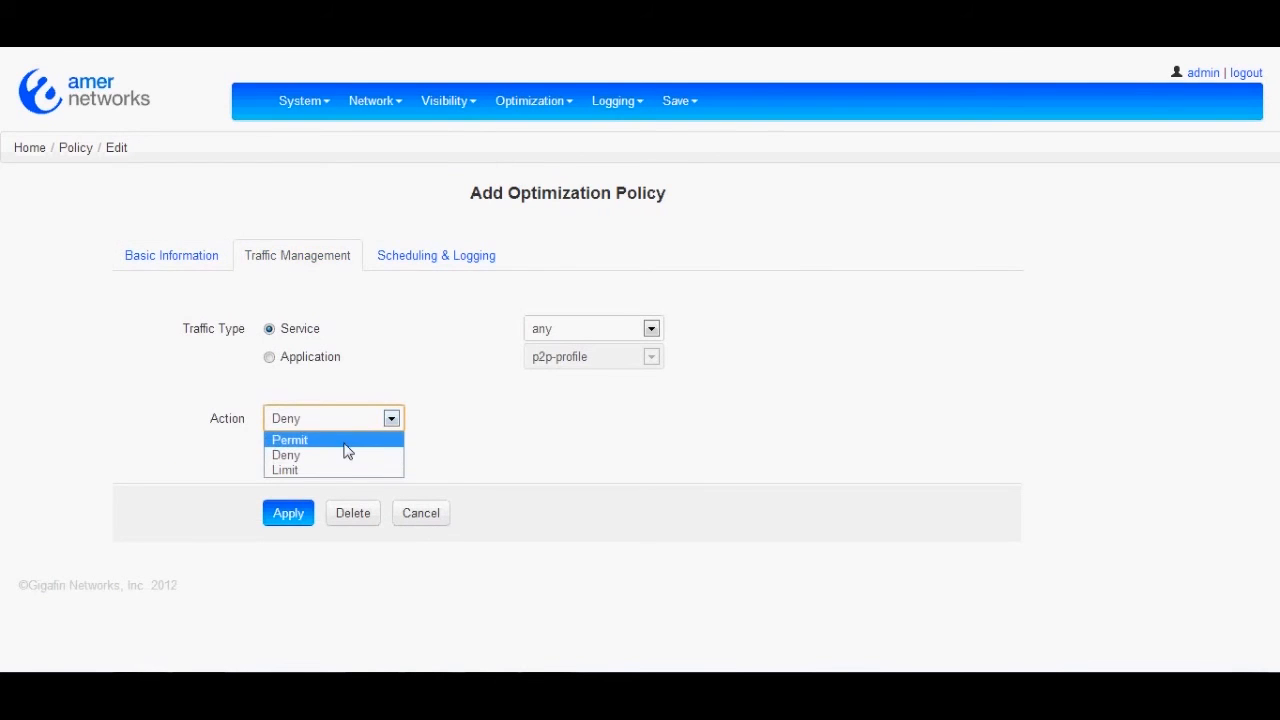
{"action": "left_click", "coordinate": [344, 442]}
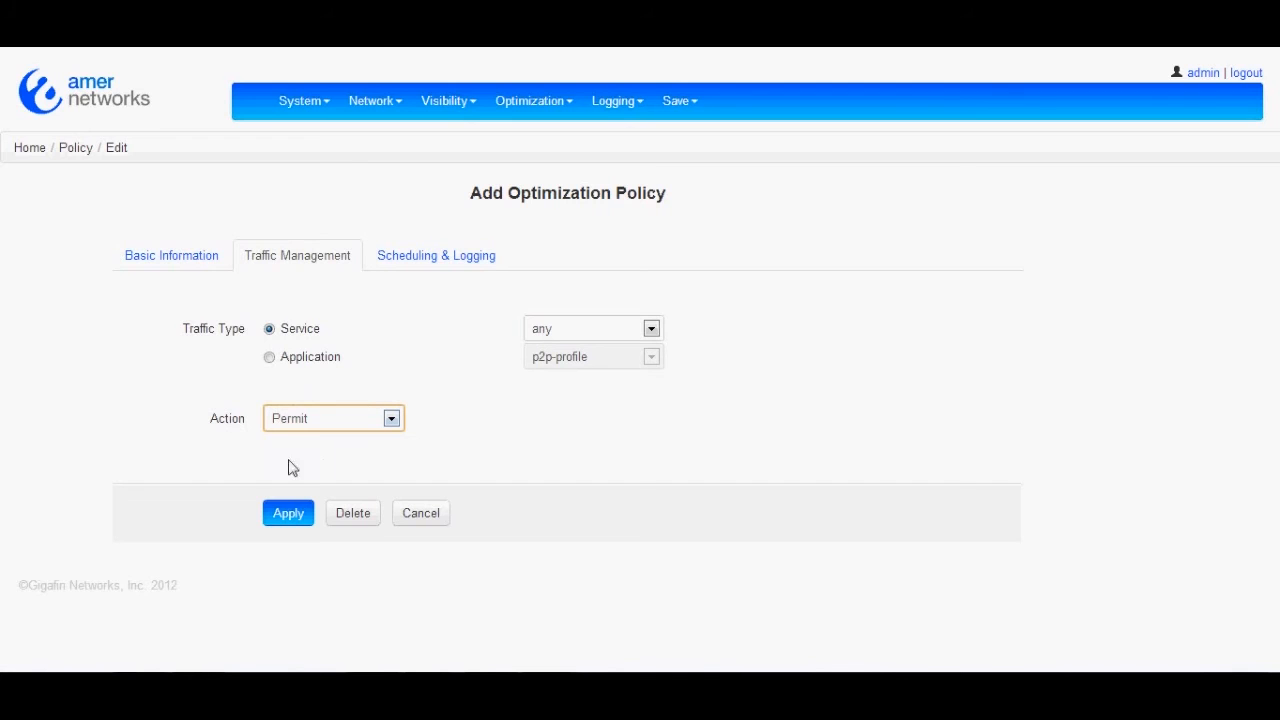
{"action": "left_click", "coordinate": [303, 514]}
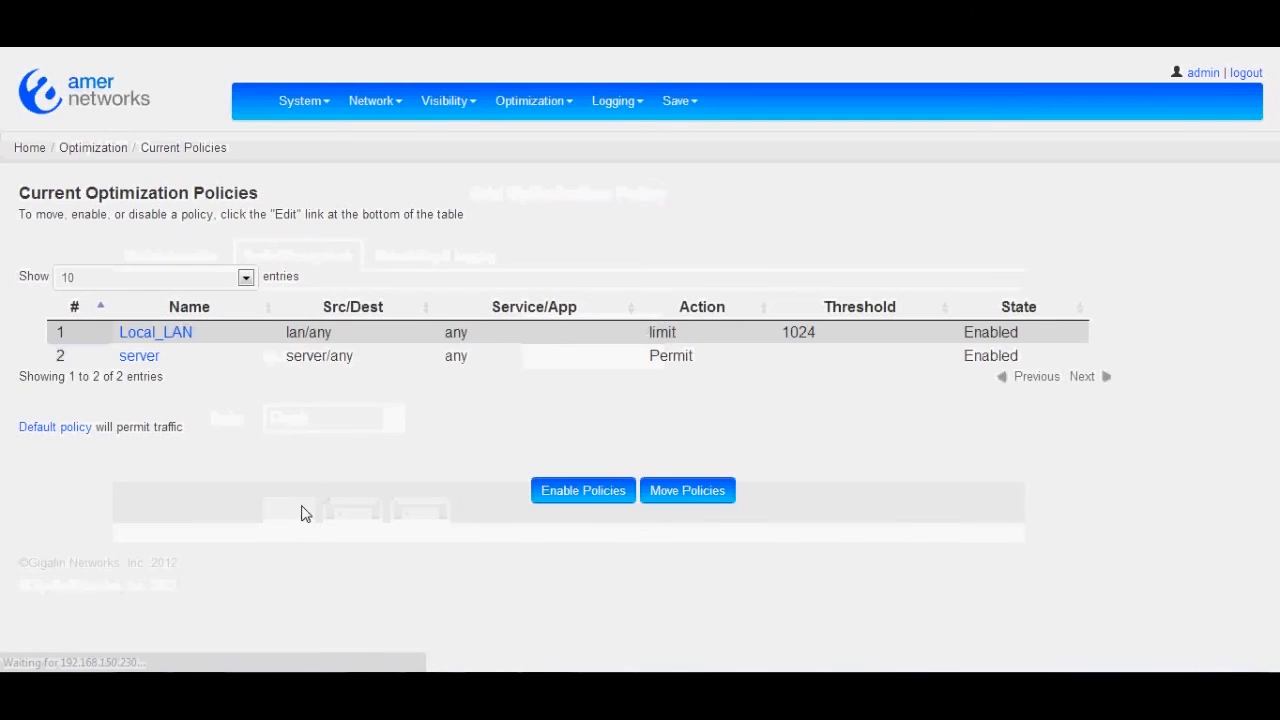
Step: Move the server policy above Local_LAN and apply the new policy order
{"action": "left_click", "coordinate": [676, 485]}
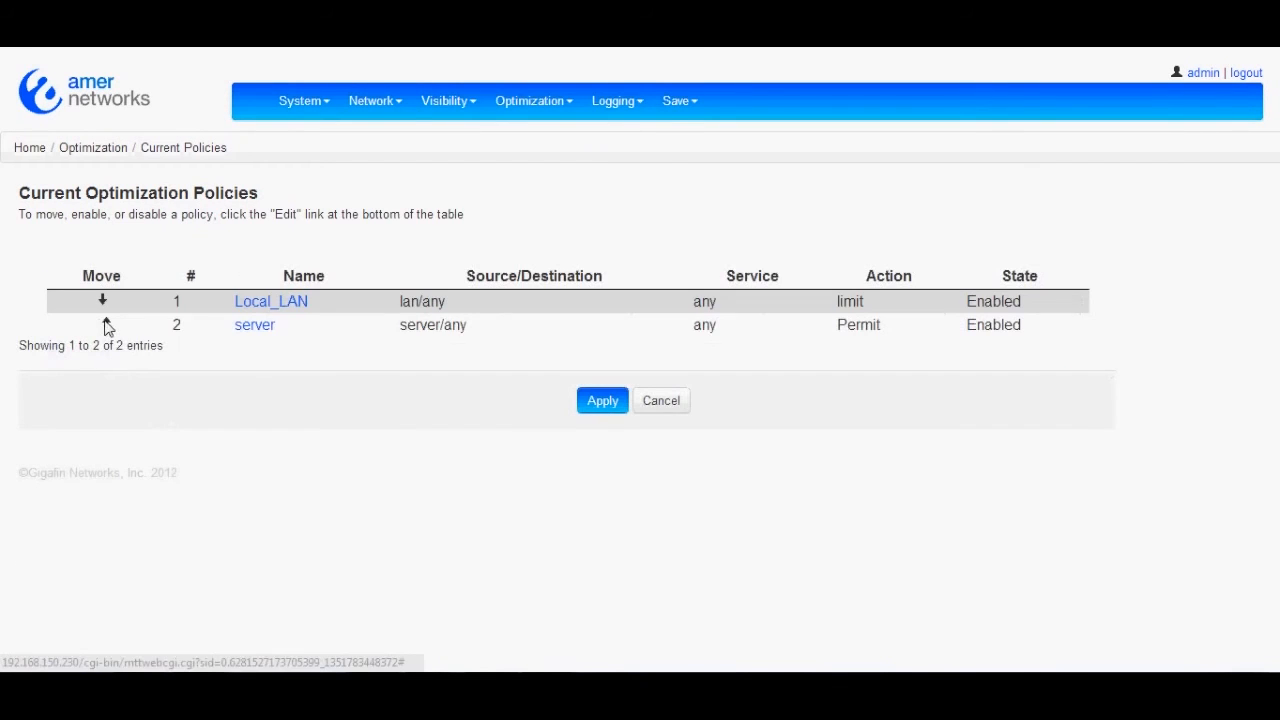
{"action": "left_click", "coordinate": [106, 324]}
{"action": "left_click", "coordinate": [603, 408]}
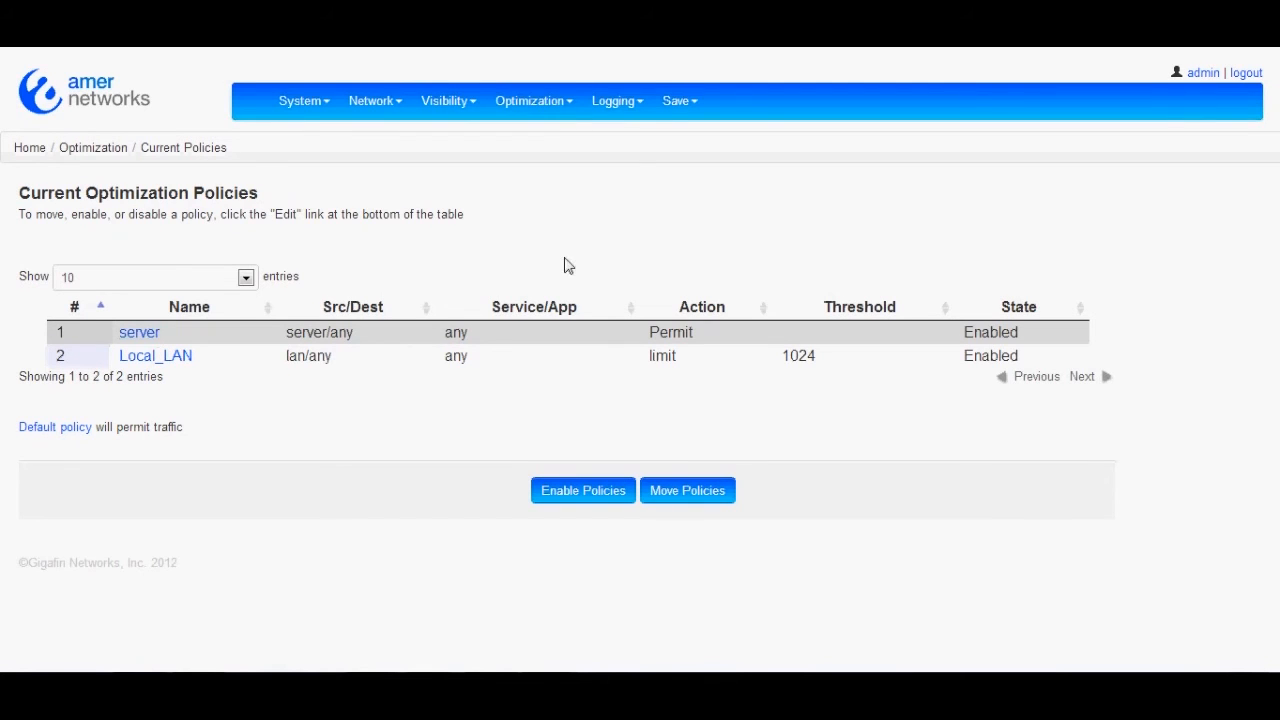
Step: Start a new optimization policy named Local_LAN_total with lan as its source address
{"action": "left_click", "coordinate": [551, 100]}
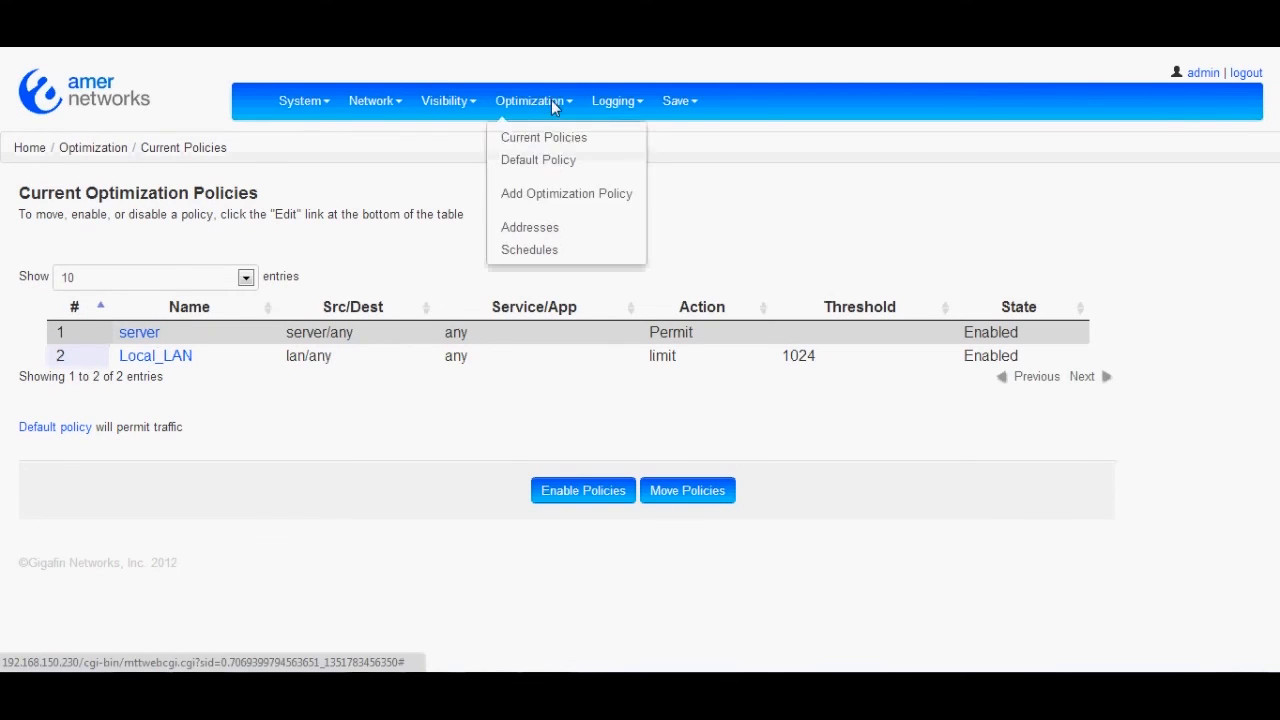
{"action": "left_click", "coordinate": [557, 194]}
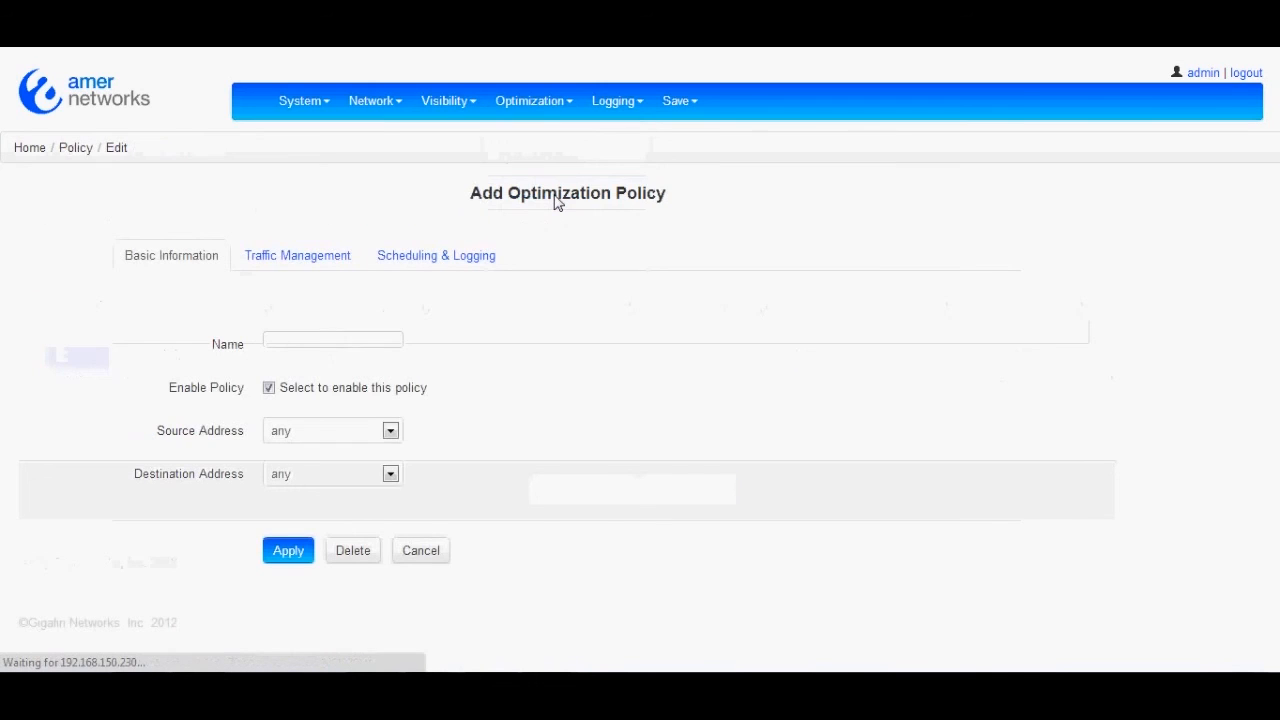
{"action": "left_click", "coordinate": [372, 340]}
{"action": "type", "text": "lo"}
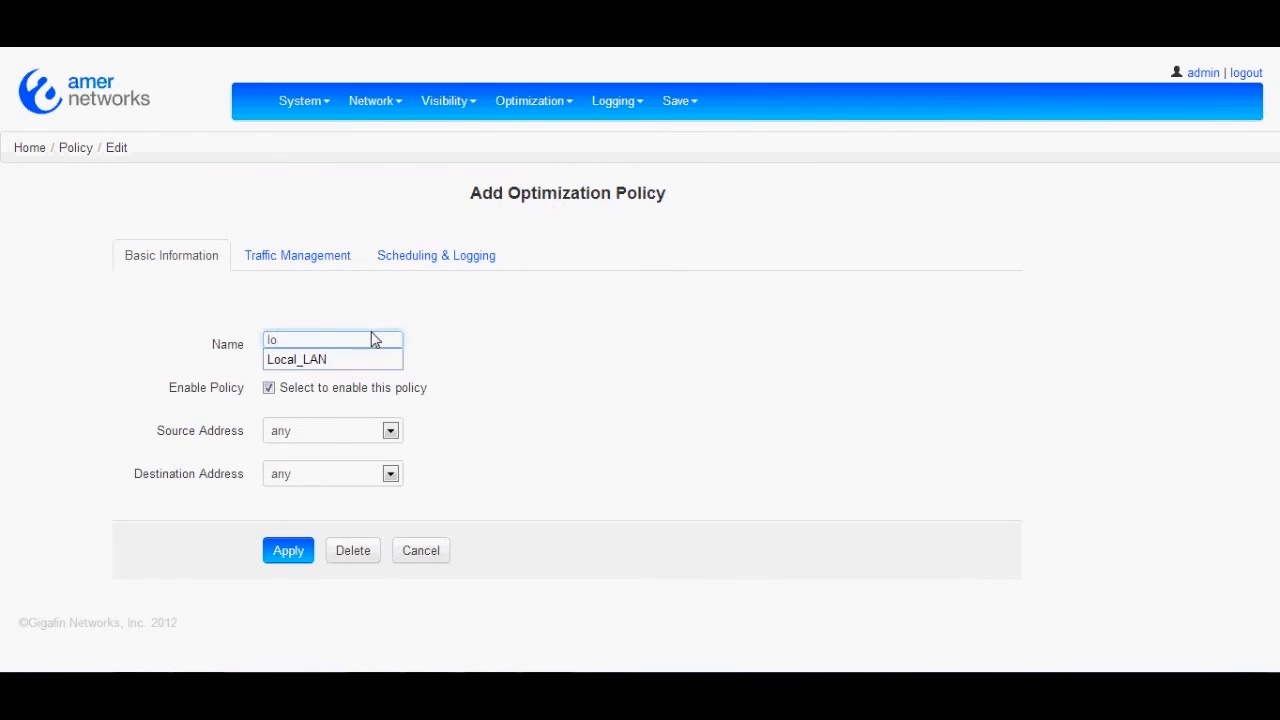
{"action": "left_click", "coordinate": [357, 361]}
{"action": "type", "text": "_LAN_"}
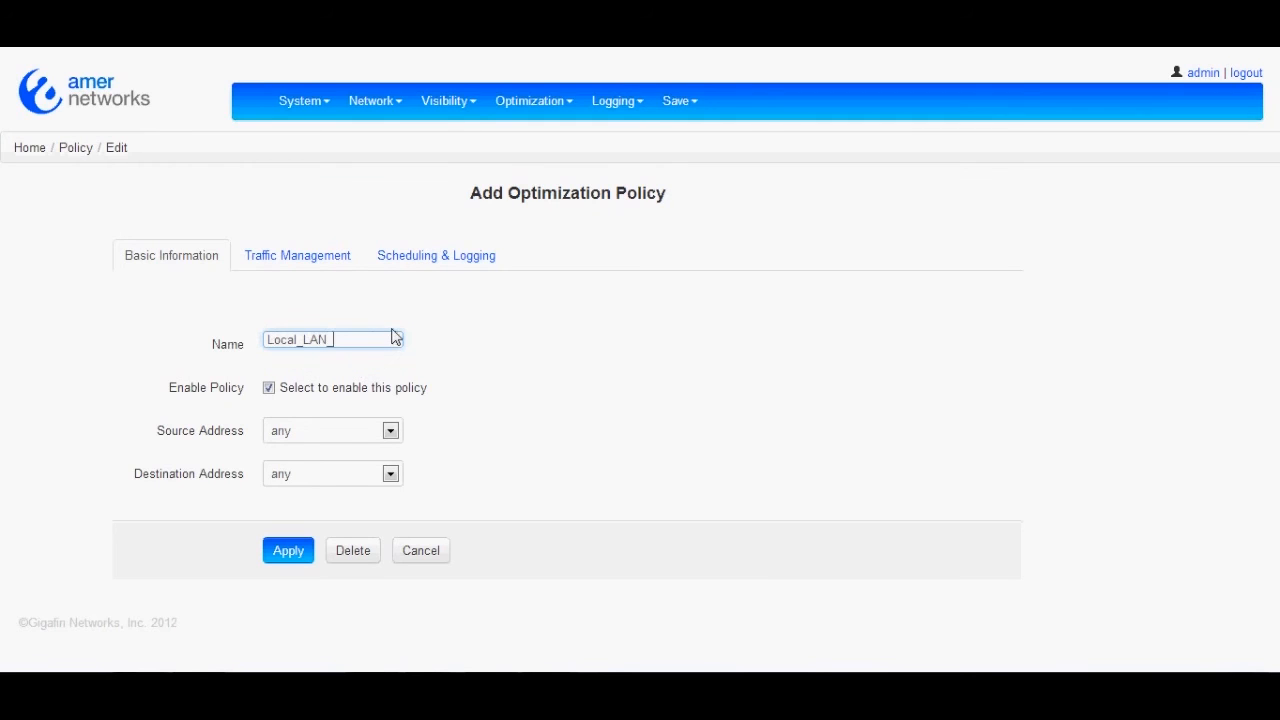
{"action": "type", "text": "total"}
{"action": "left_click", "coordinate": [334, 432]}
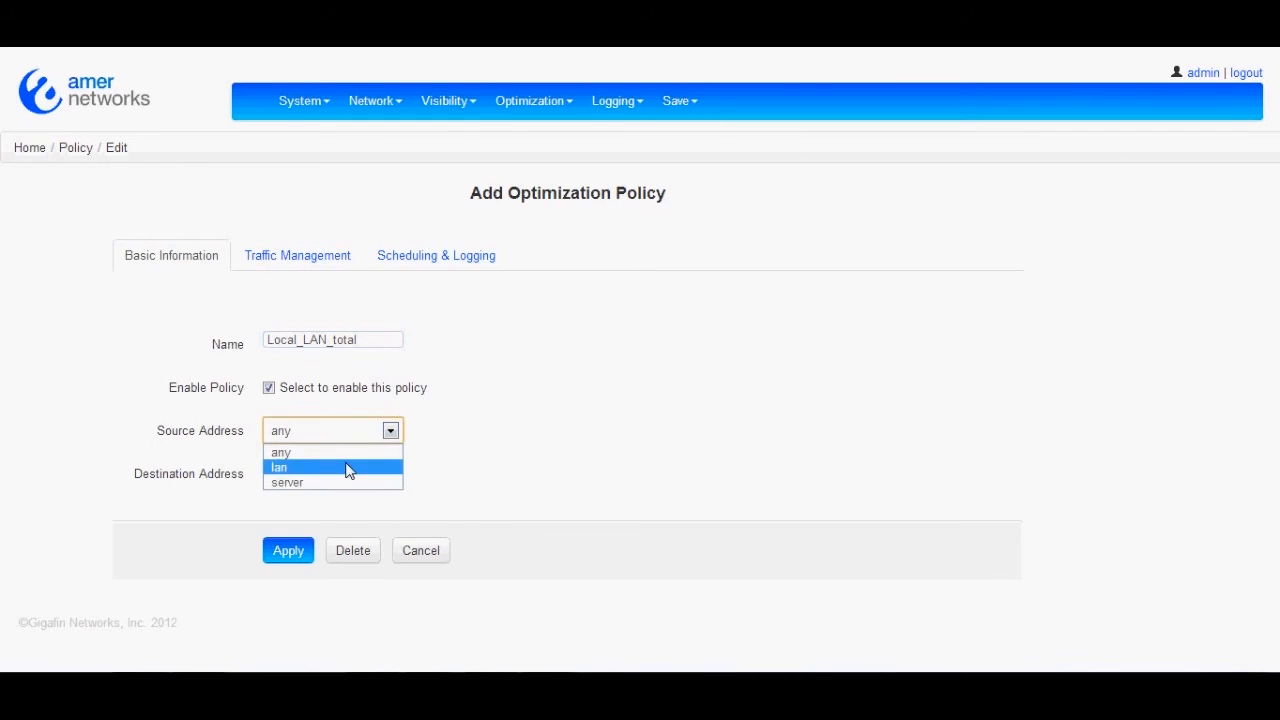
{"action": "left_click", "coordinate": [349, 468]}
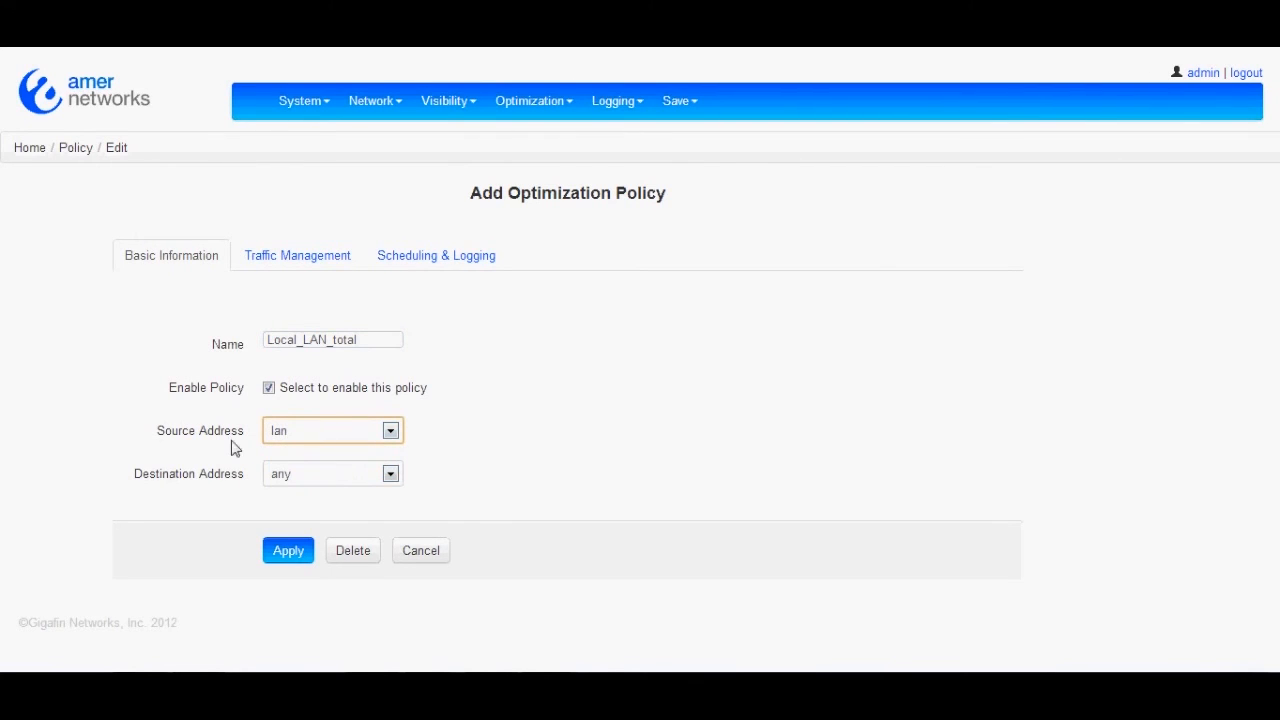
Step: Set the Local_LAN_total policy's action to Limit with a 5000 kbps threshold for all hosts combined and apply it
{"action": "left_click", "coordinate": [288, 255]}
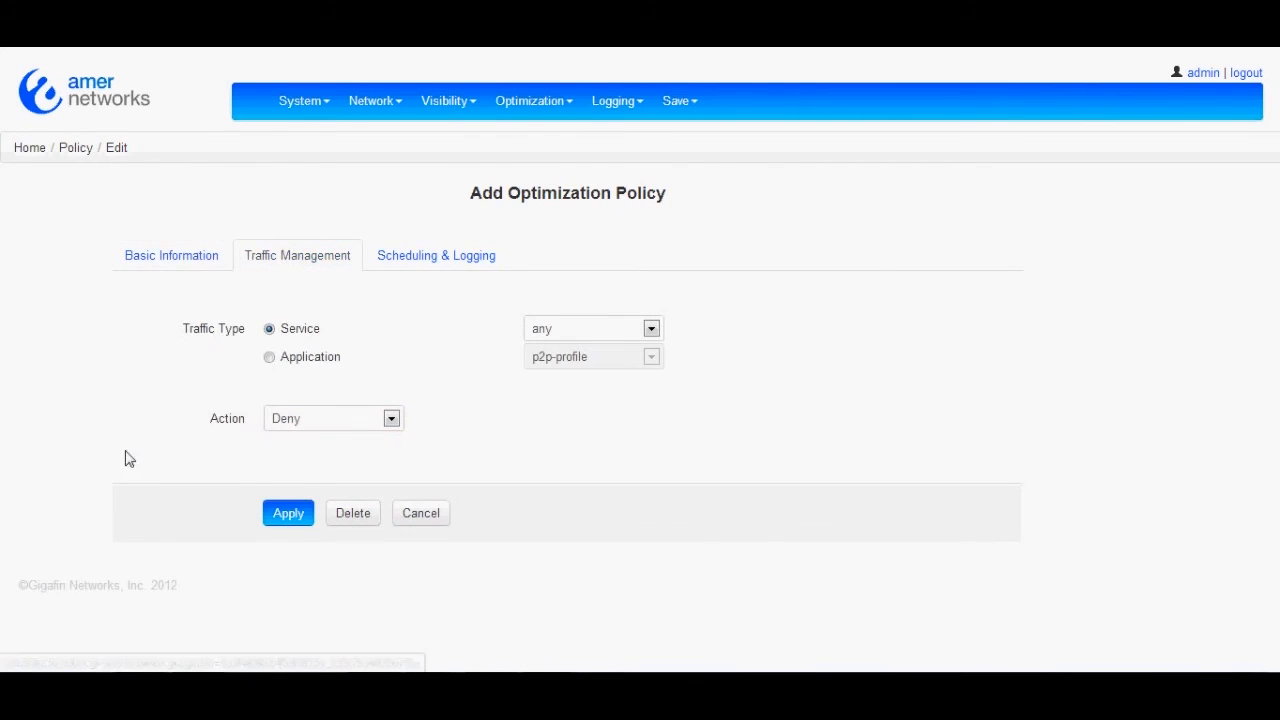
{"action": "left_click", "coordinate": [300, 425]}
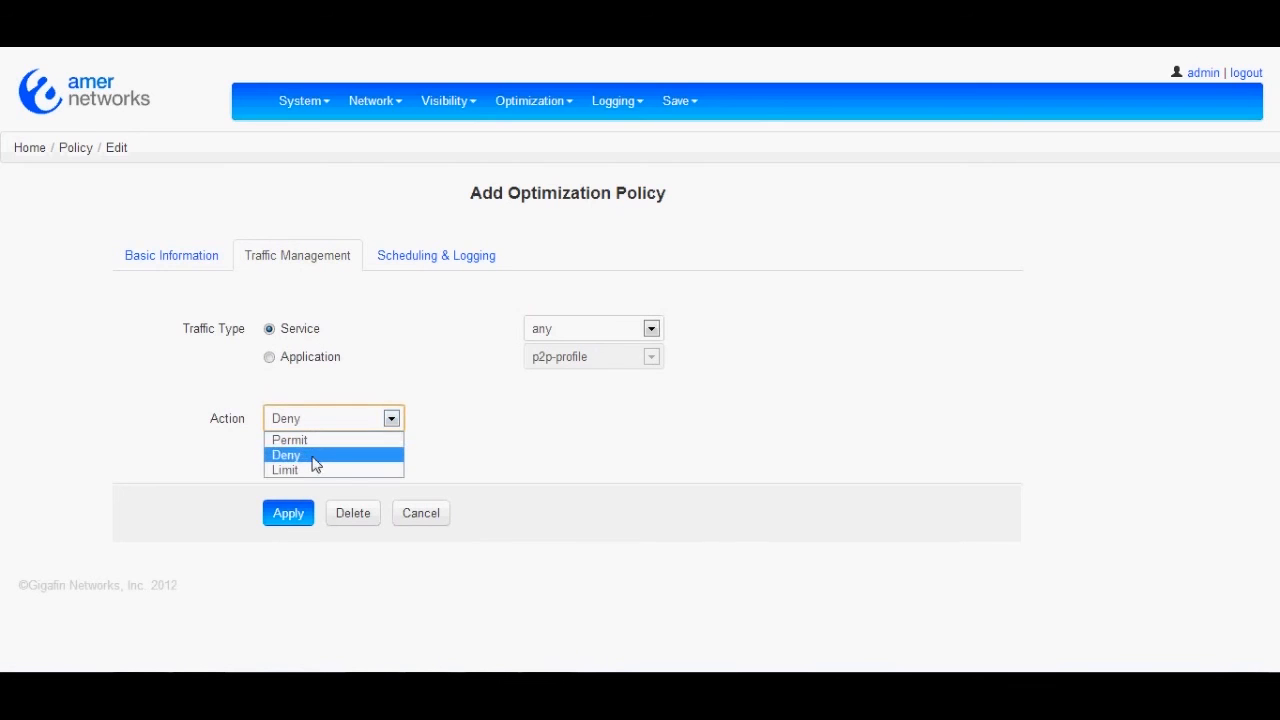
{"action": "left_click", "coordinate": [314, 470]}
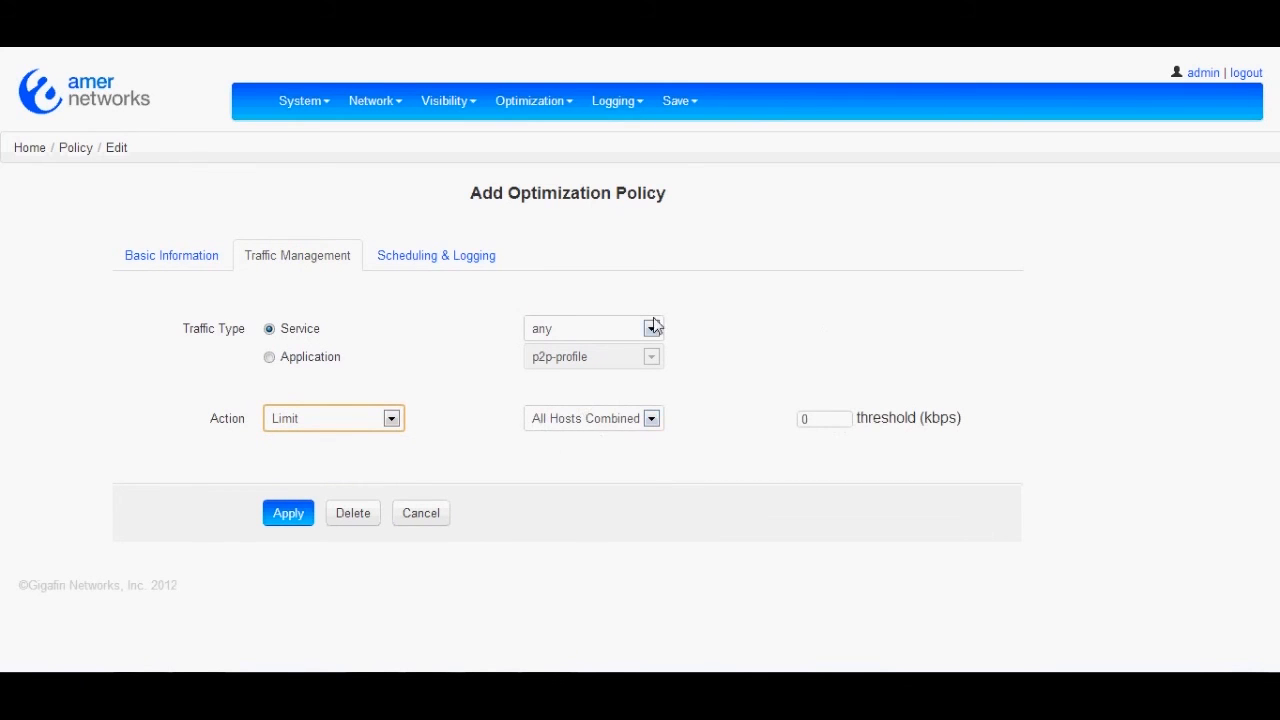
{"action": "double_click", "coordinate": [815, 418]}
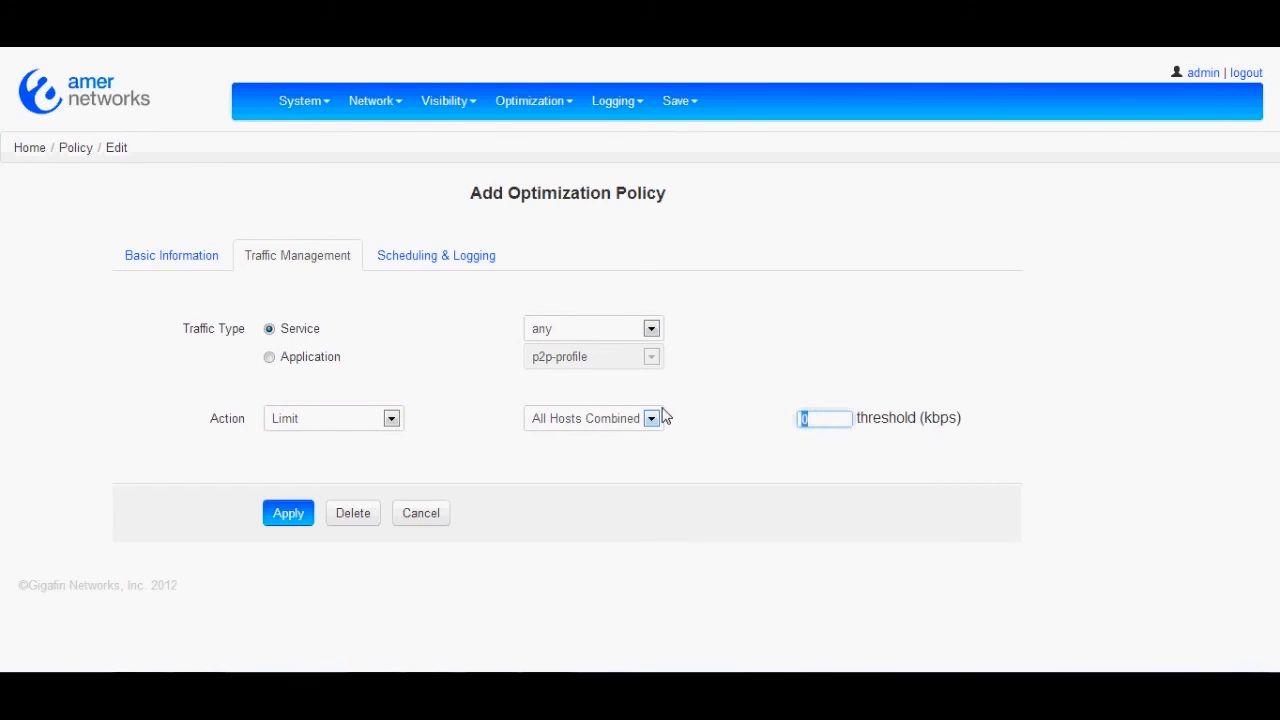
{"action": "type", "text": "5000"}
{"action": "left_click", "coordinate": [304, 510]}
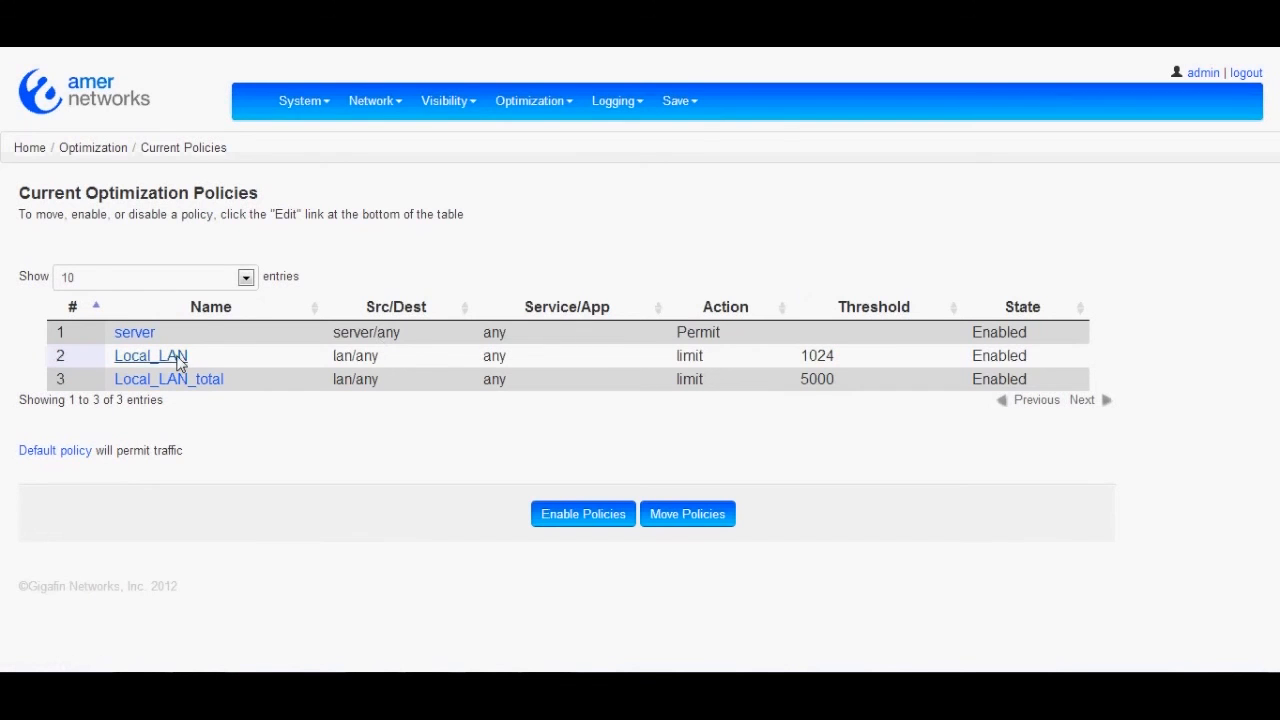
Step: Move the Local_LAN_total policy to first place in the policy order and apply the change
{"action": "left_click", "coordinate": [714, 529]}
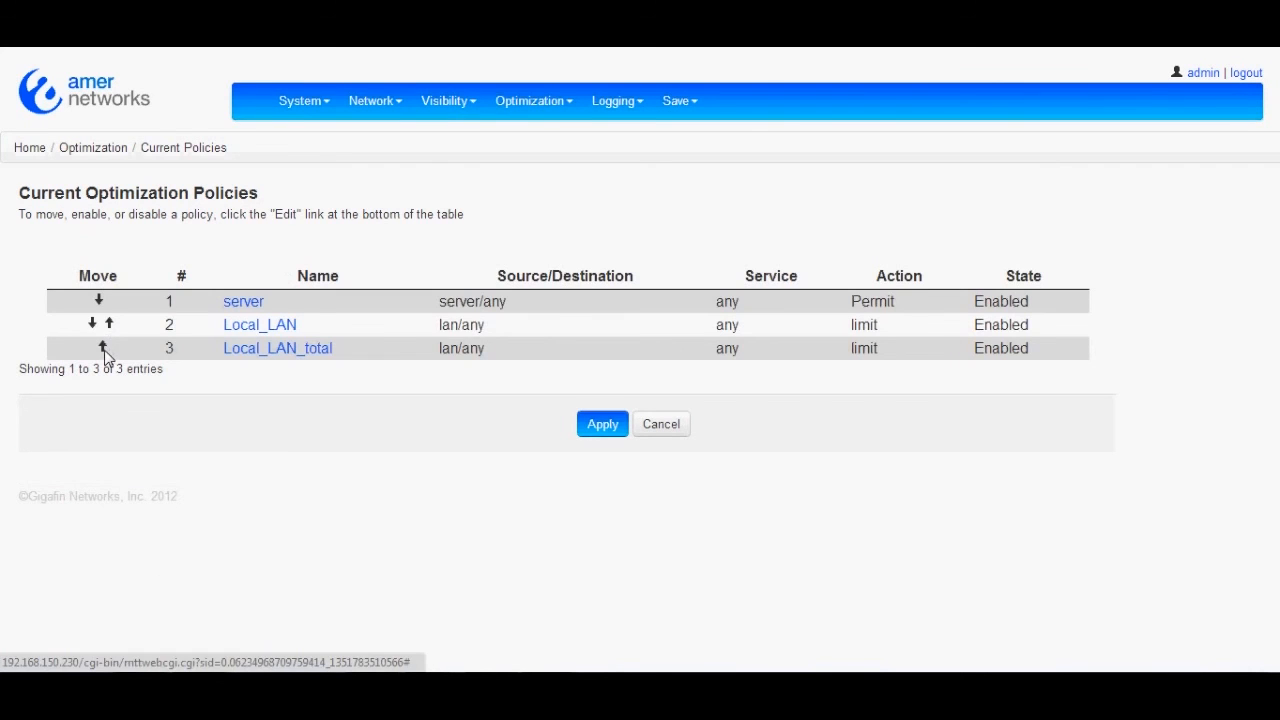
{"action": "left_click", "coordinate": [104, 347]}
{"action": "left_click", "coordinate": [110, 325]}
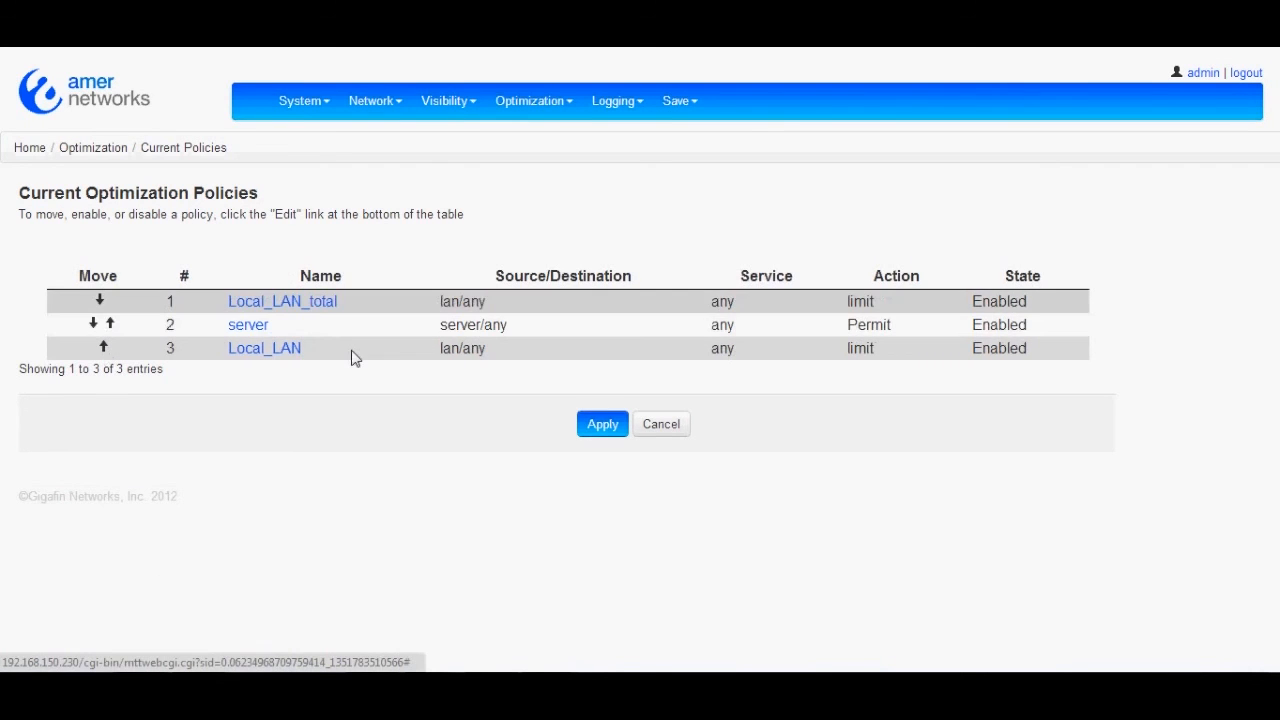
{"action": "left_click", "coordinate": [611, 430]}
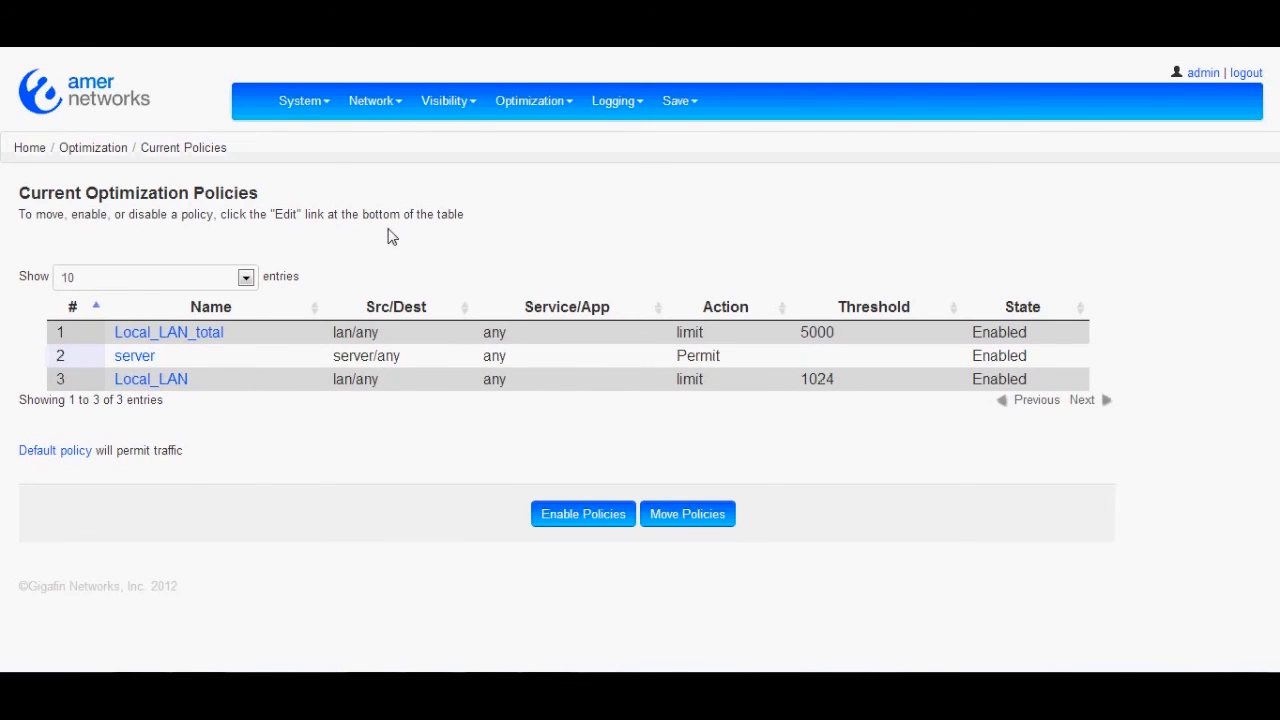
Step: Open a blank schedule from the optimization schedules, examine its Occurs Once and Recurring frequency options, and cancel it
{"action": "left_click", "coordinate": [529, 99]}
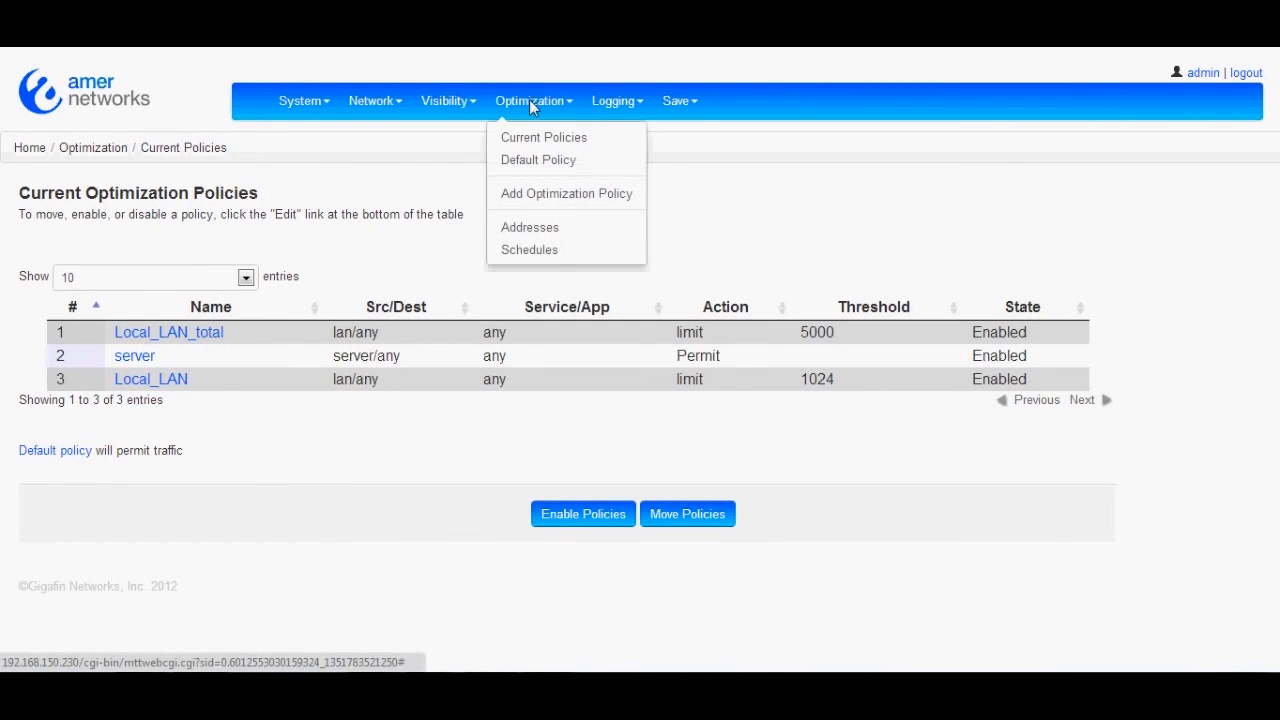
{"action": "left_click", "coordinate": [556, 253]}
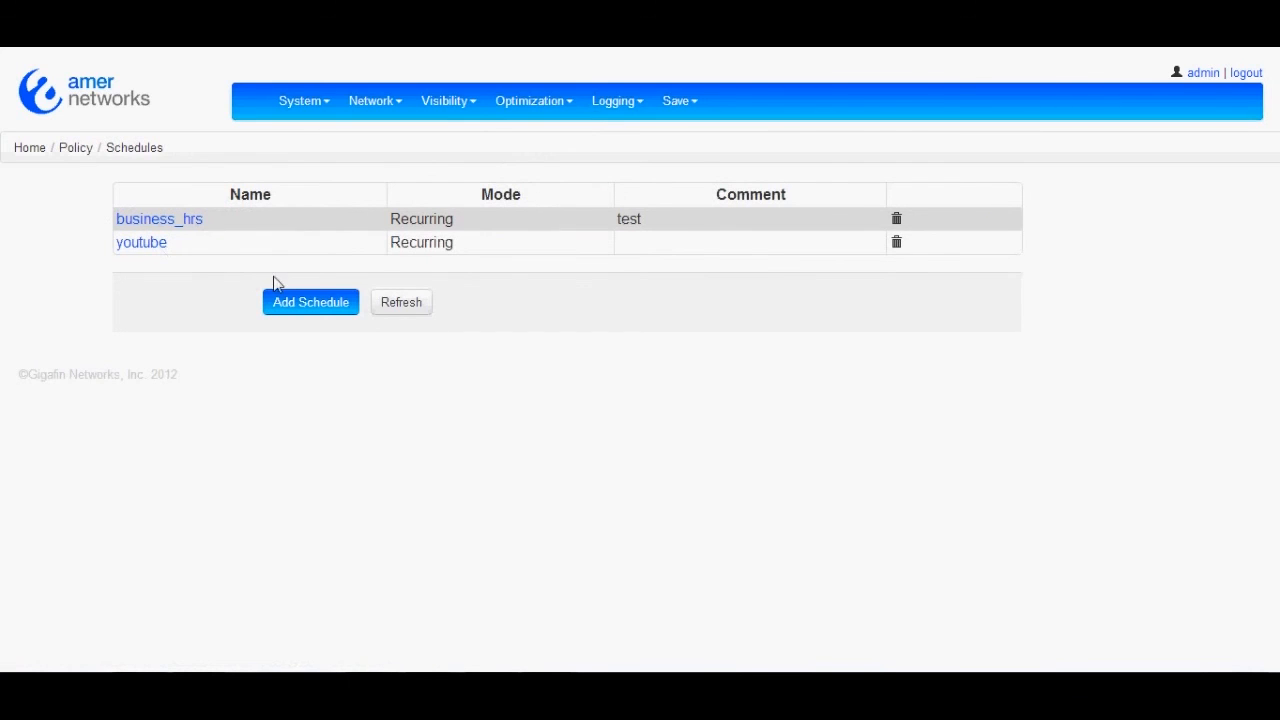
{"action": "left_click", "coordinate": [298, 303]}
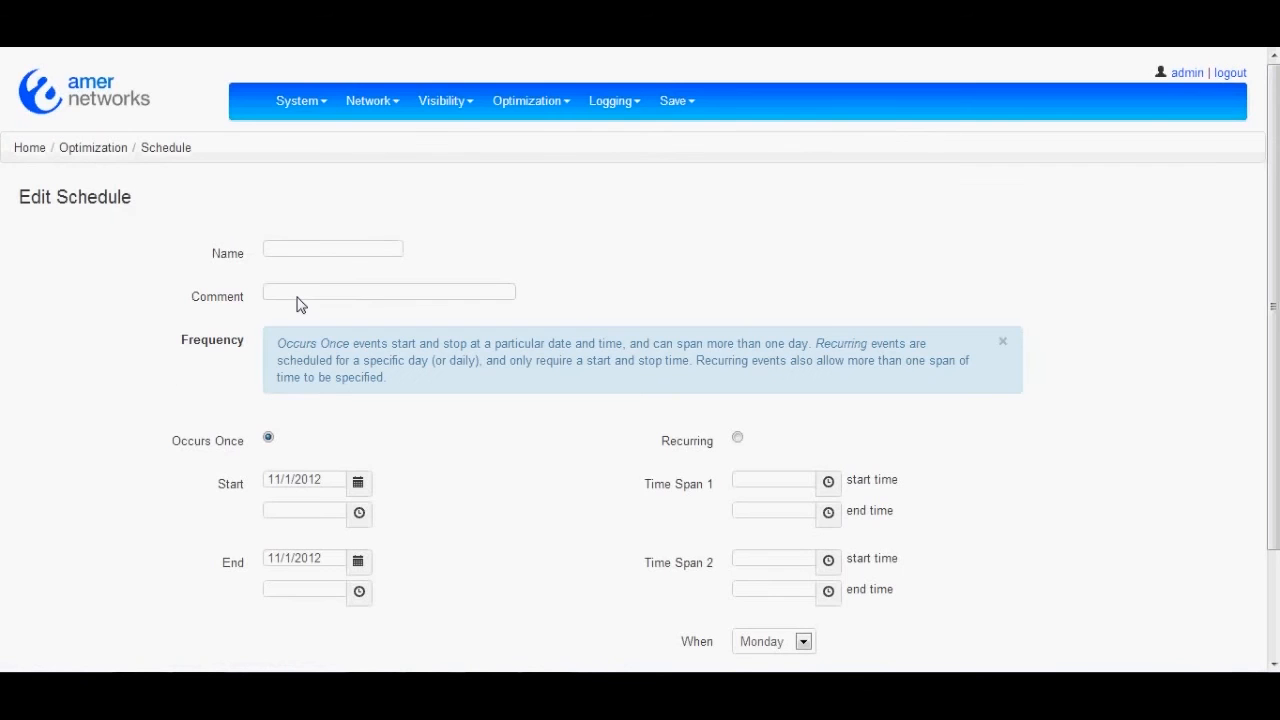
{"action": "scroll", "coordinate": [1273, 172], "scroll_direction": "down", "scroll_amount": 3}
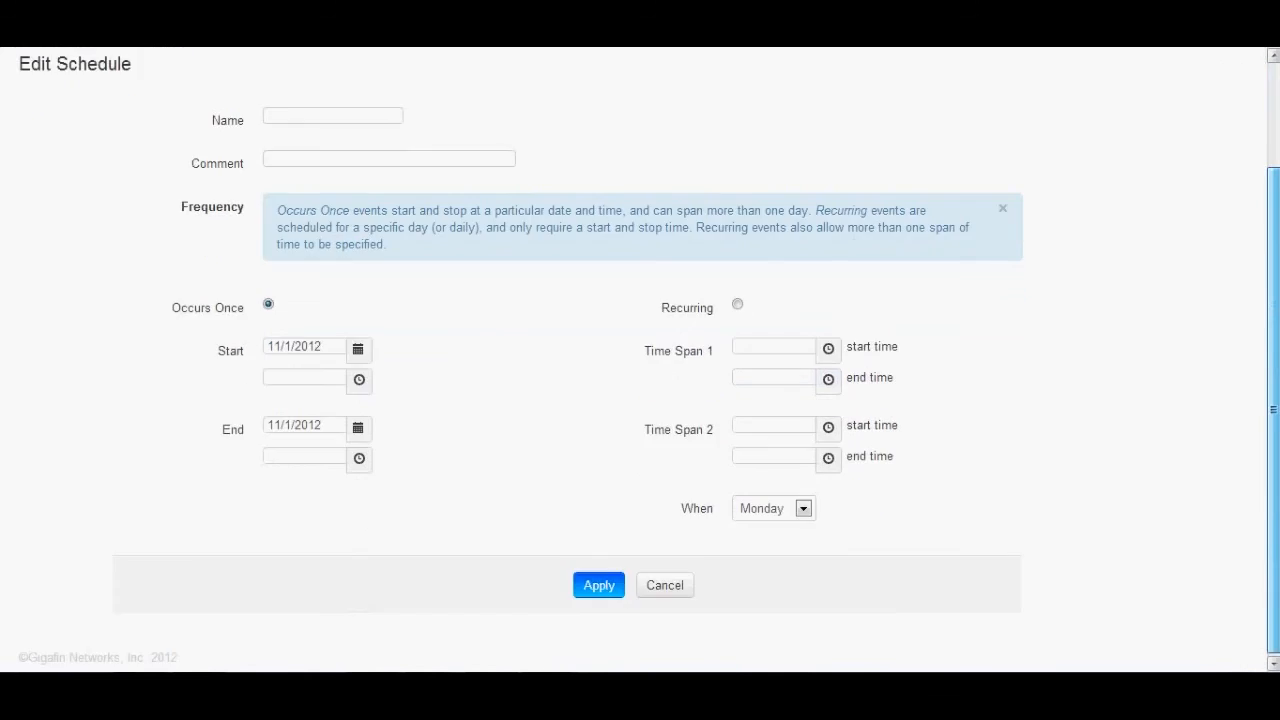
{"action": "scroll", "coordinate": [474, 314], "scroll_direction": "up", "scroll_amount": 1}
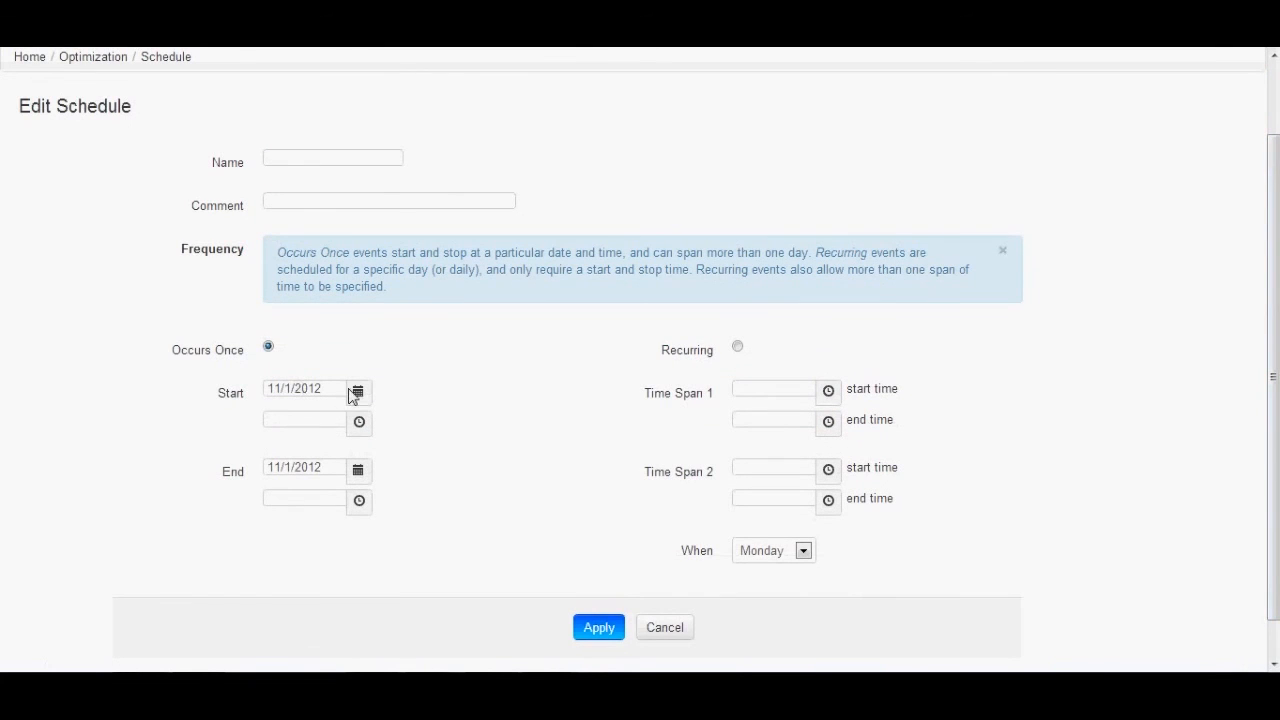
{"action": "left_click", "coordinate": [737, 346]}
{"action": "left_click", "coordinate": [667, 632]}
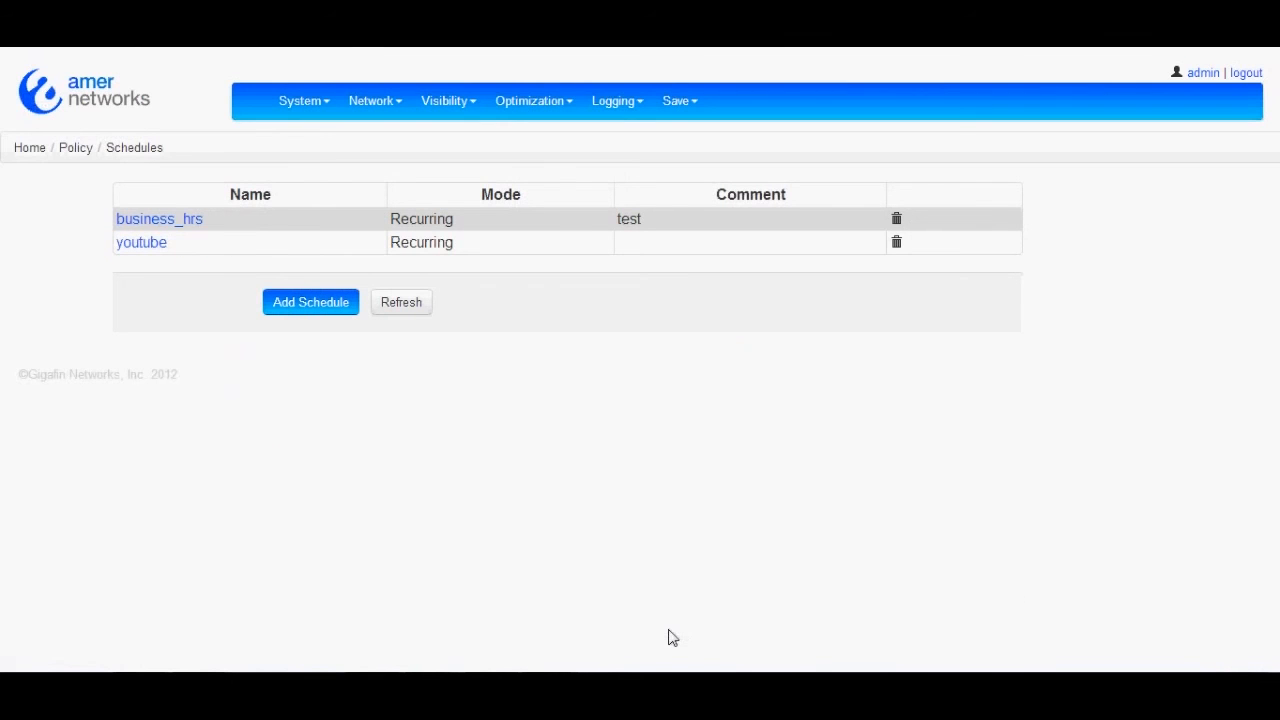
Step: Start adding a new optimization policy and name it DPI
{"action": "left_click", "coordinate": [547, 100]}
{"action": "left_click", "coordinate": [563, 197]}
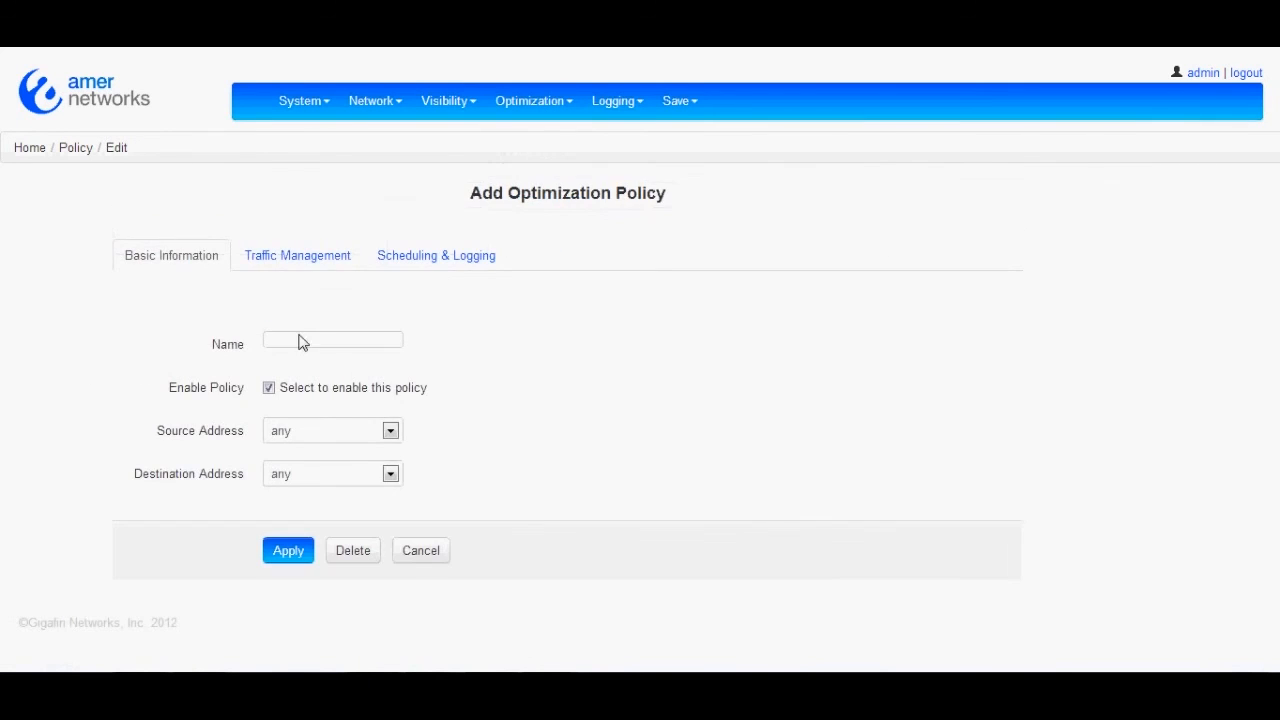
{"action": "left_click", "coordinate": [307, 345]}
{"action": "type", "text": "DPI"}
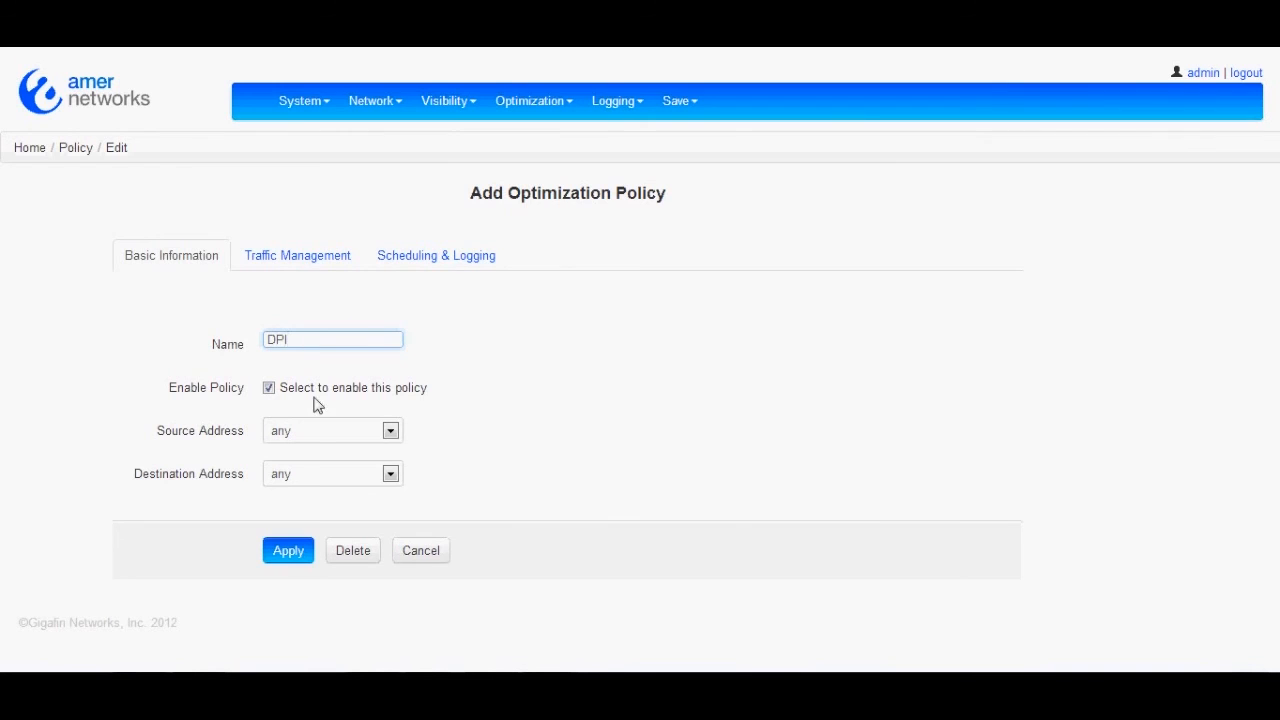
Step: Set the DPI policy's traffic type to Application with p2p-profile, choose Deny as the action, and check the available actions
{"action": "left_click", "coordinate": [266, 258]}
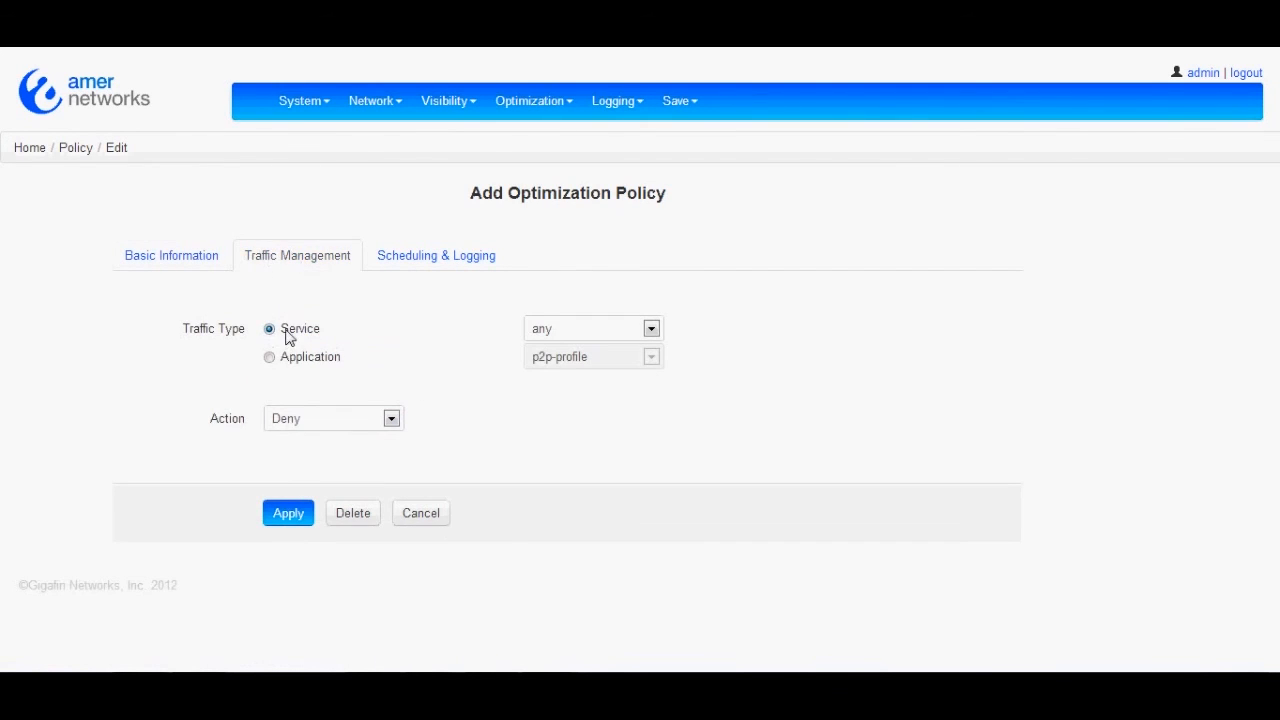
{"action": "left_click", "coordinate": [270, 360]}
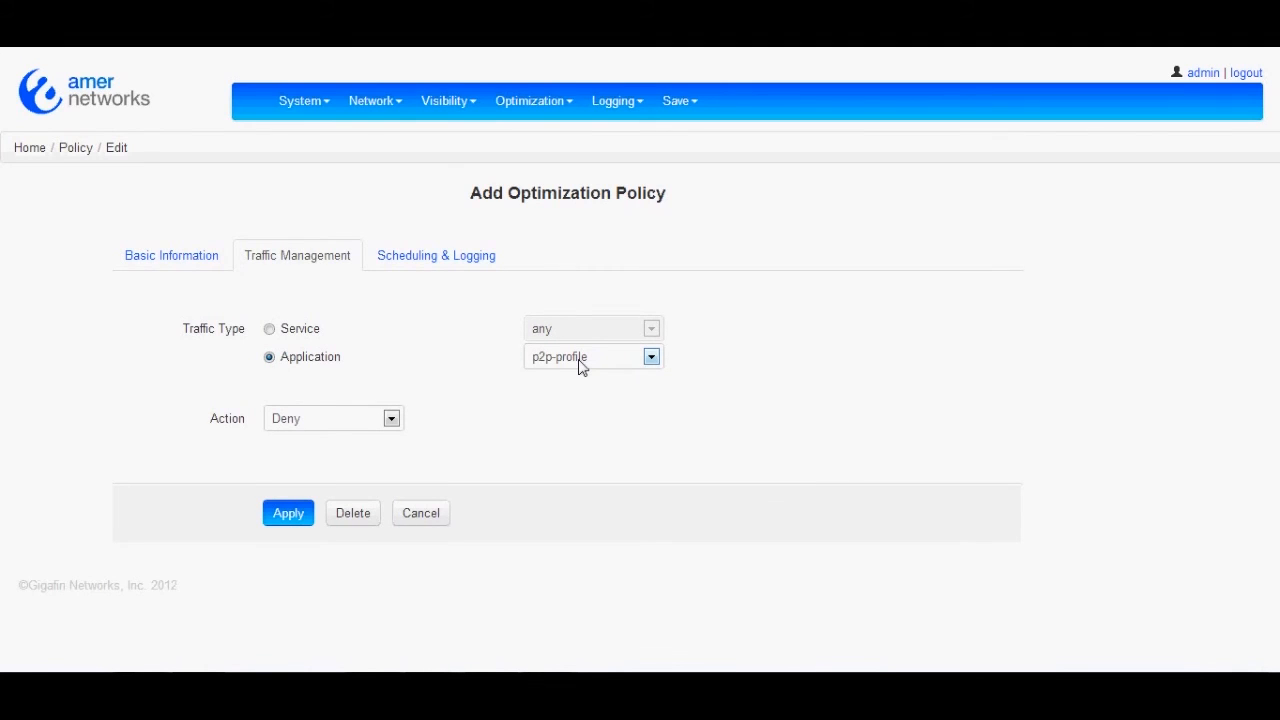
{"action": "left_click", "coordinate": [297, 422]}
{"action": "left_click", "coordinate": [313, 457]}
{"action": "left_click", "coordinate": [345, 421]}
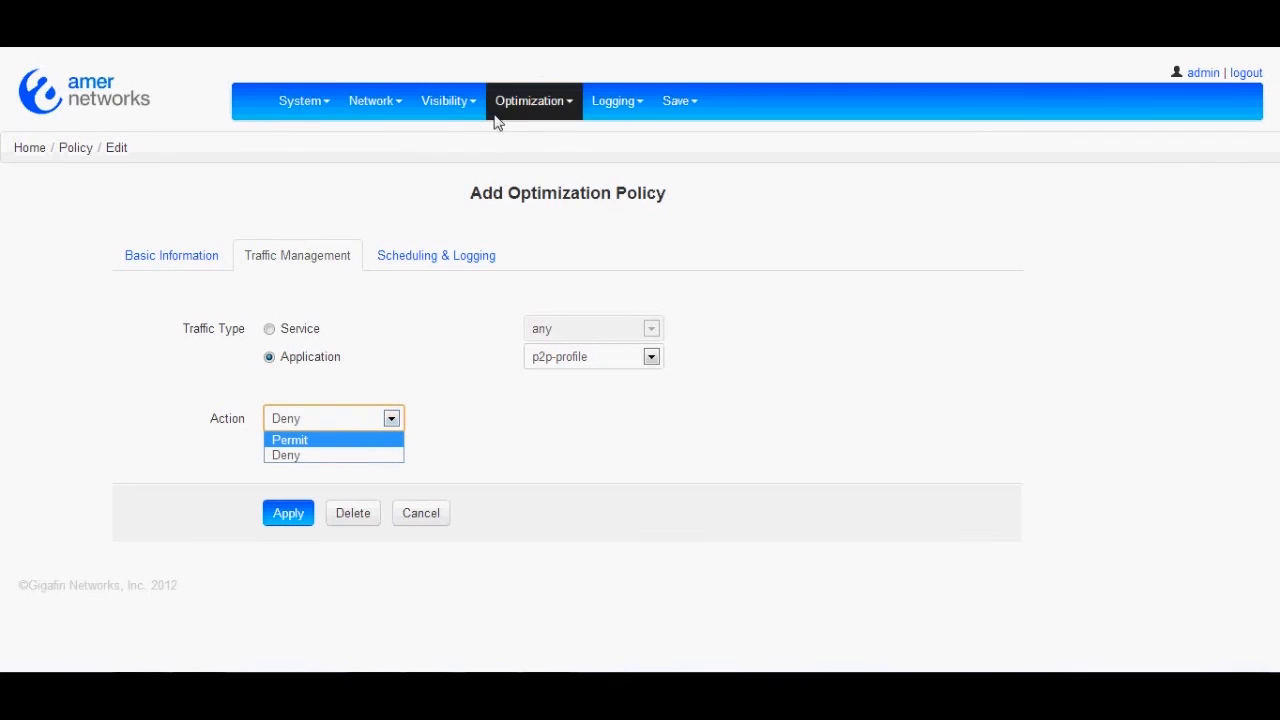
Step: Open the logging configuration and examine the output destinations for the traffic and event logging modules
{"action": "left_click", "coordinate": [530, 104]}
{"action": "left_click", "coordinate": [608, 101]}
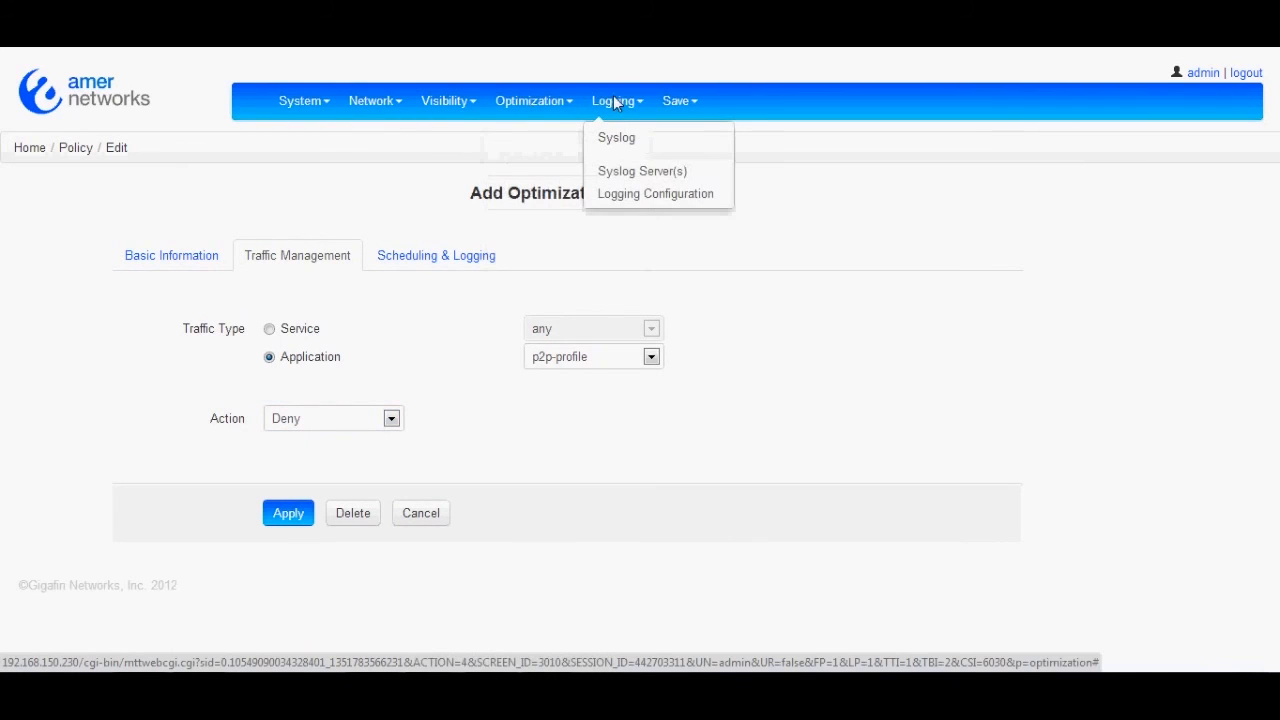
{"action": "left_click", "coordinate": [655, 196]}
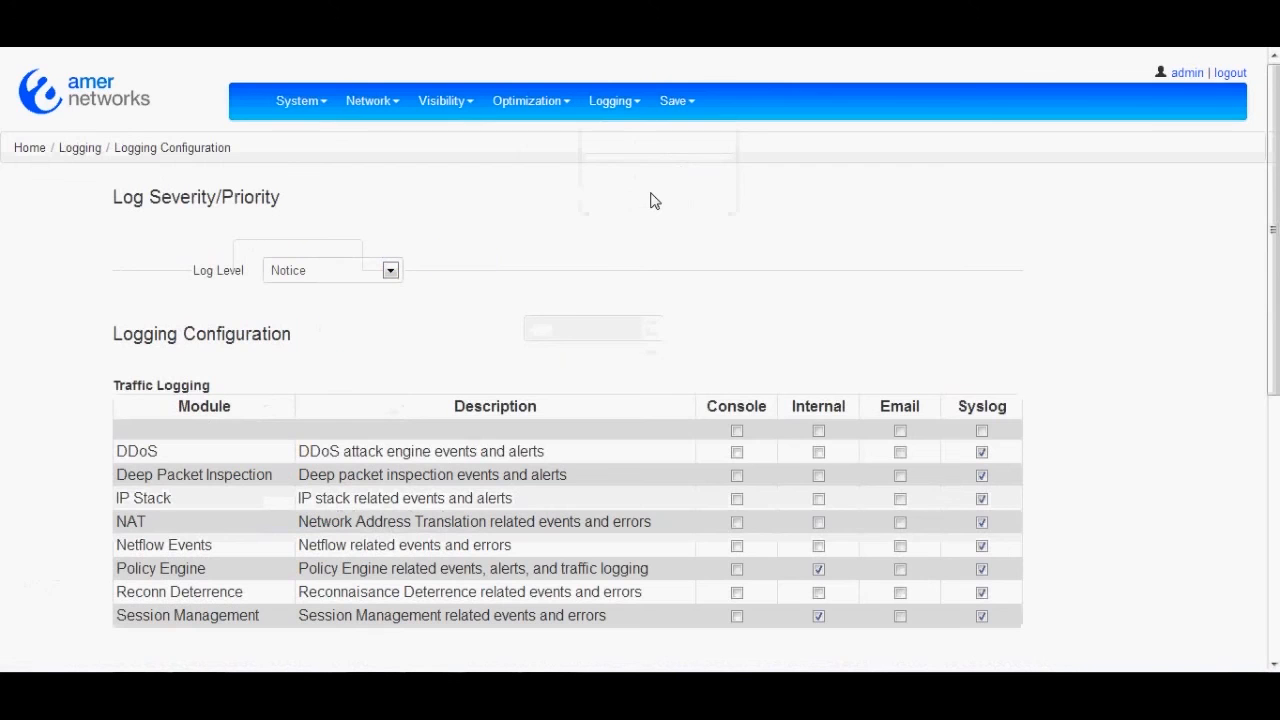
{"action": "left_click_drag", "start_coordinate": [1275, 228], "coordinate": [1275, 281]}
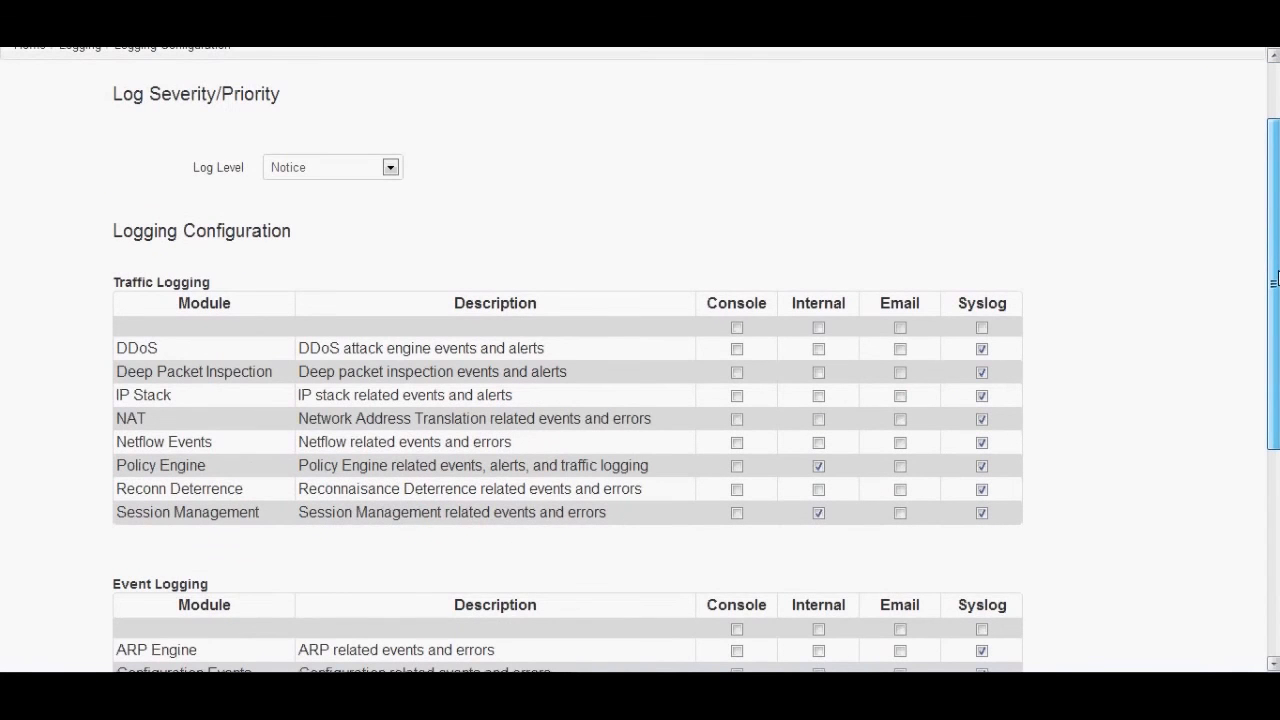
{"action": "left_click_drag", "start_coordinate": [1275, 281], "coordinate": [1274, 347]}
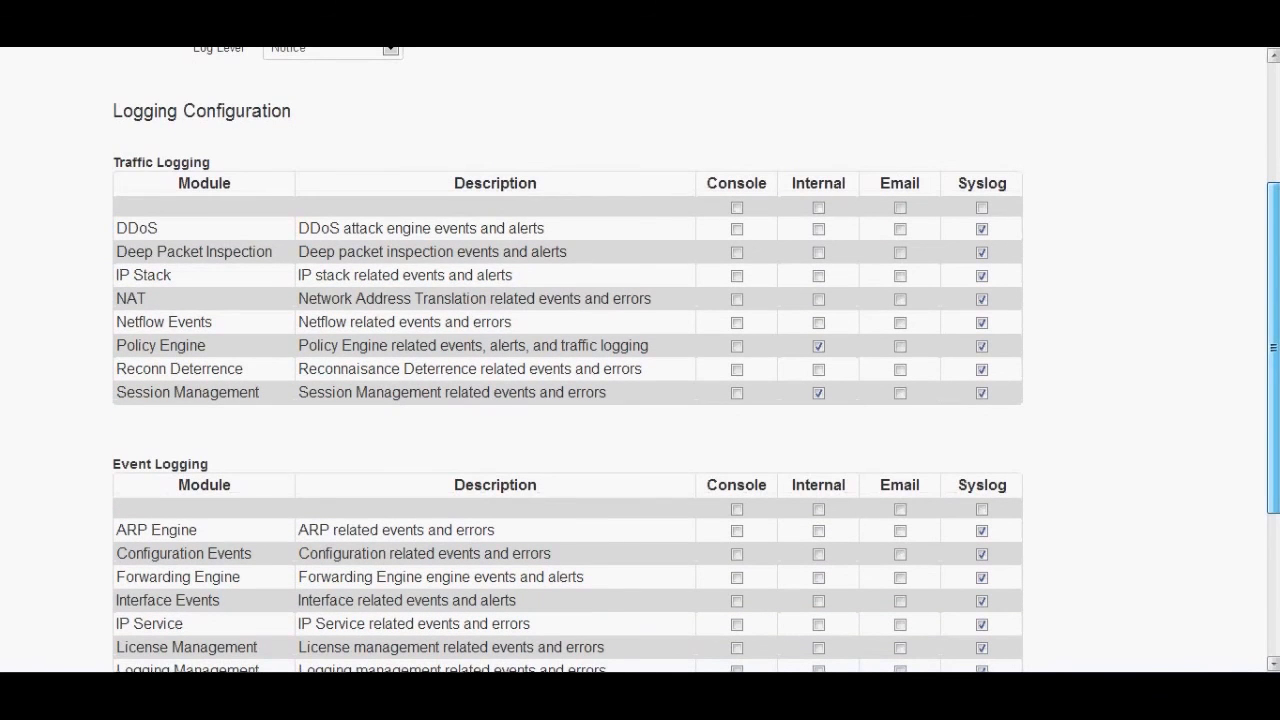